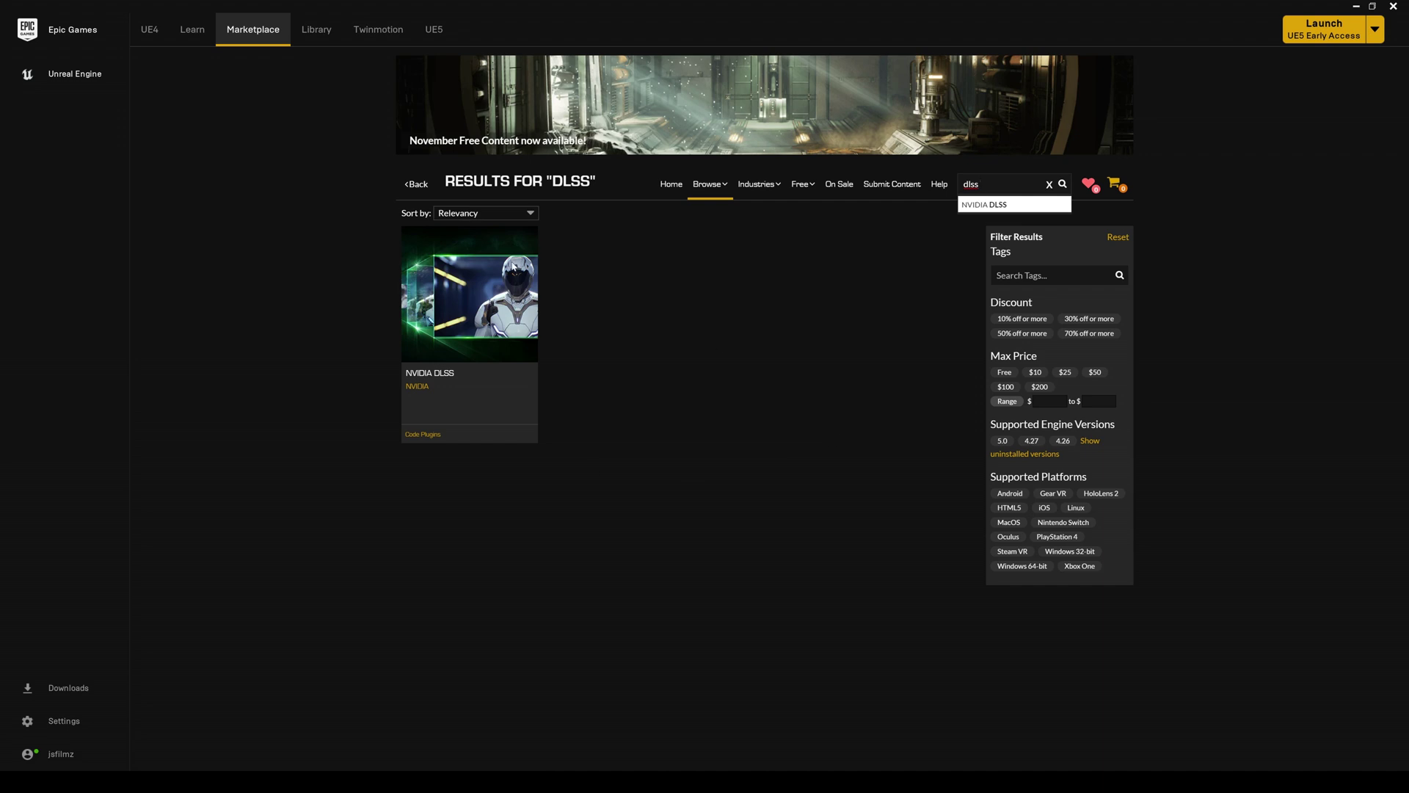
- Open the NVIDIA DLSS marketplace listing and look through the Unreal Engine plugin requirements and downloads on the NVIDIA Developer page
{"action": "left_click", "coordinate": [512, 340]}
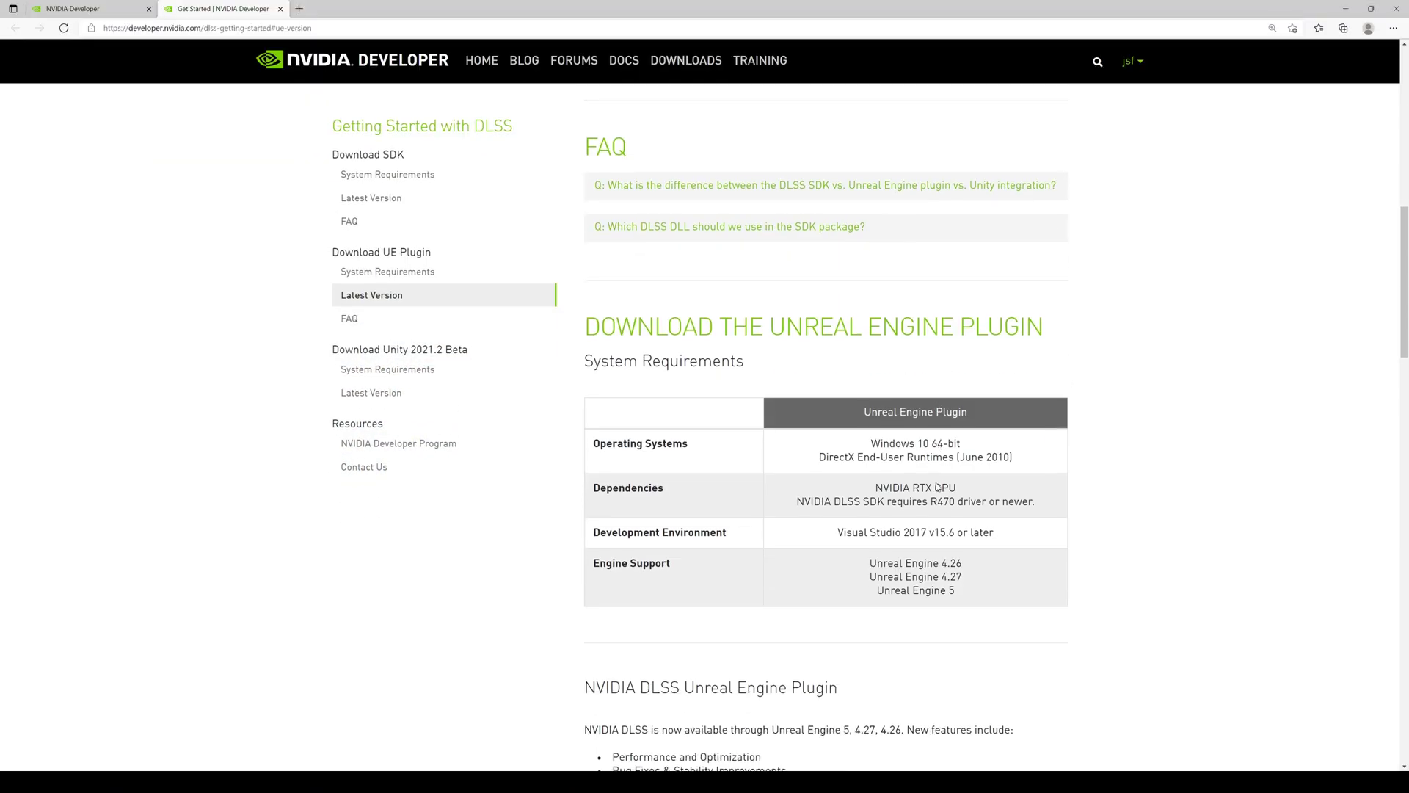
{"action": "scroll", "coordinate": [873, 592], "scroll_direction": "down", "scroll_amount": 3}
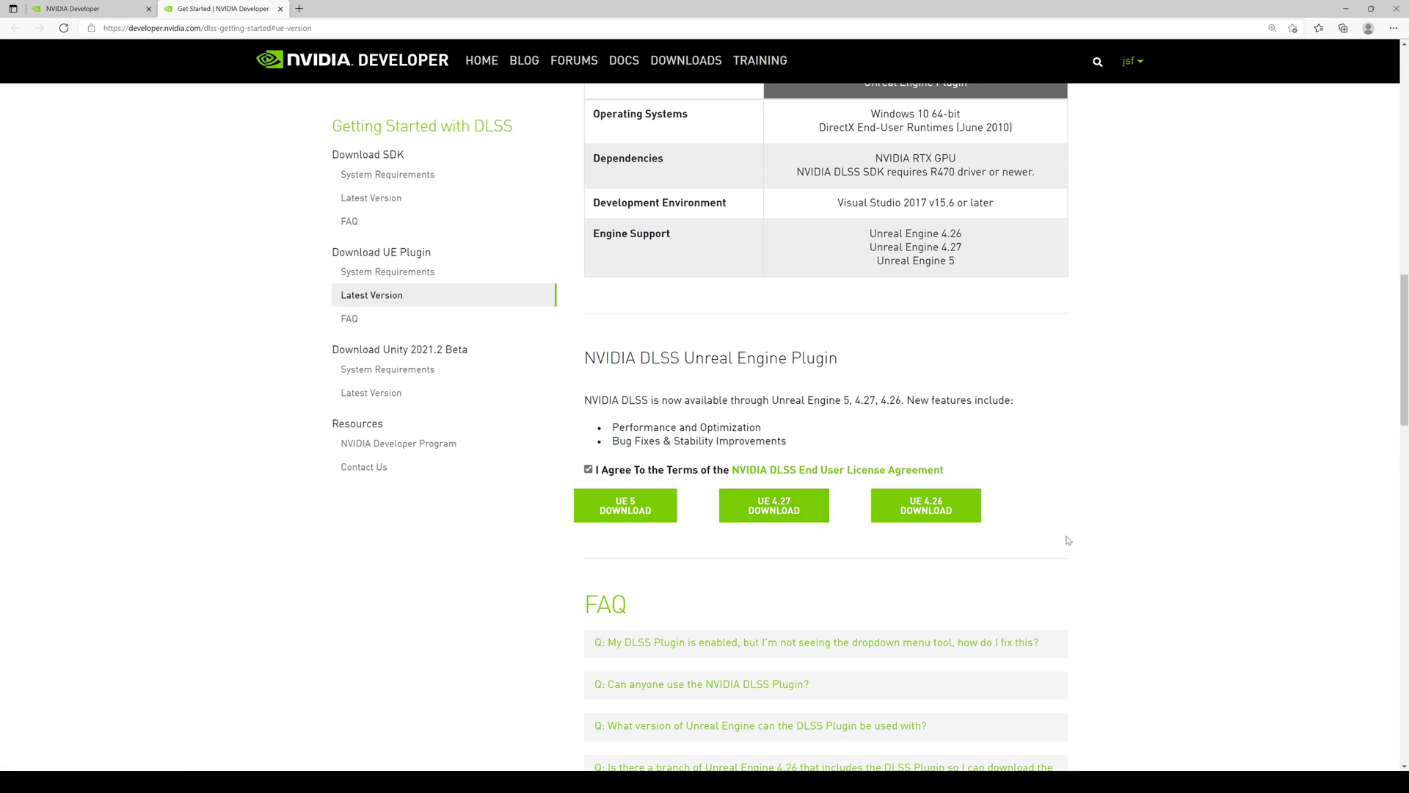
{"action": "scroll", "coordinate": [791, 554], "scroll_direction": "down", "scroll_amount": 2}
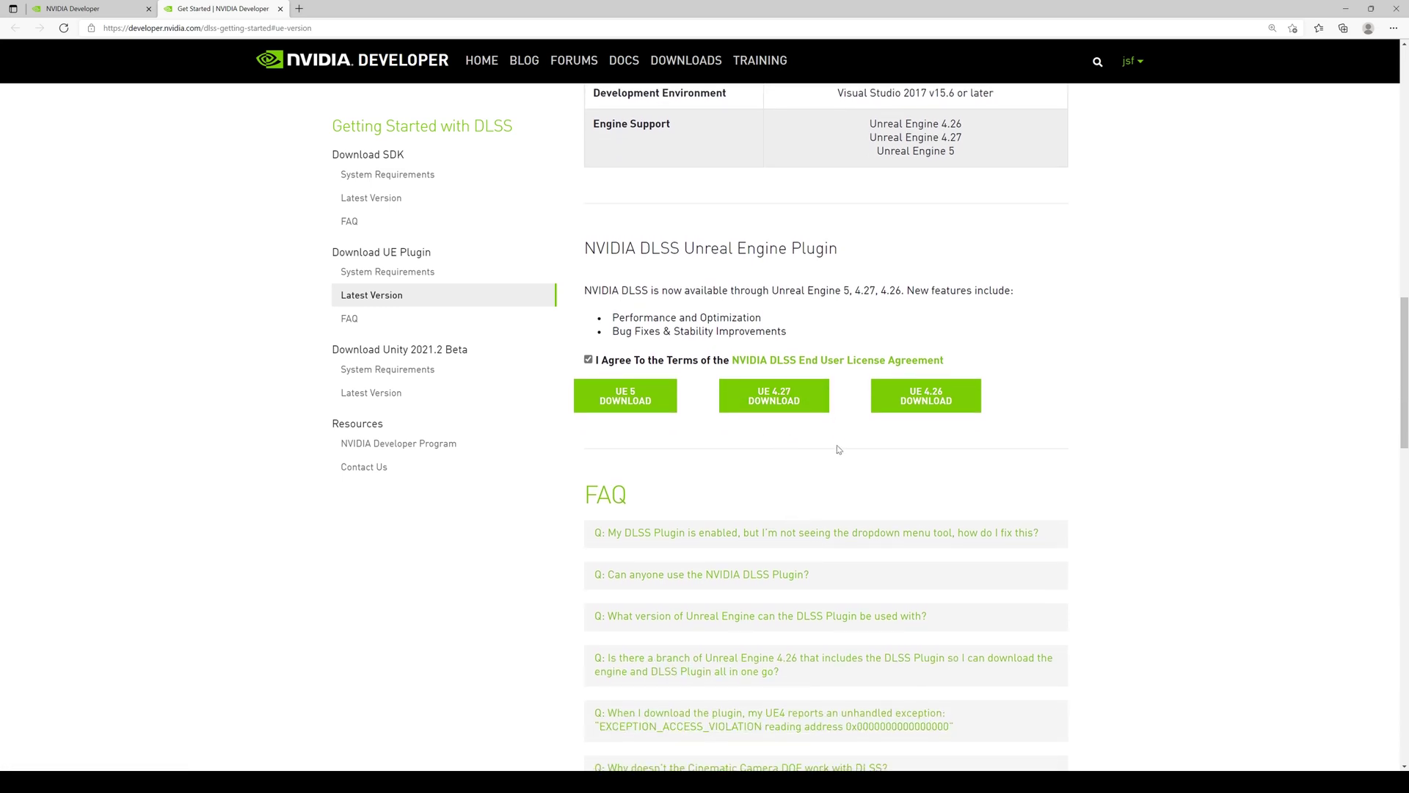
{"action": "scroll", "coordinate": [839, 449], "scroll_direction": "up", "scroll_amount": 2}
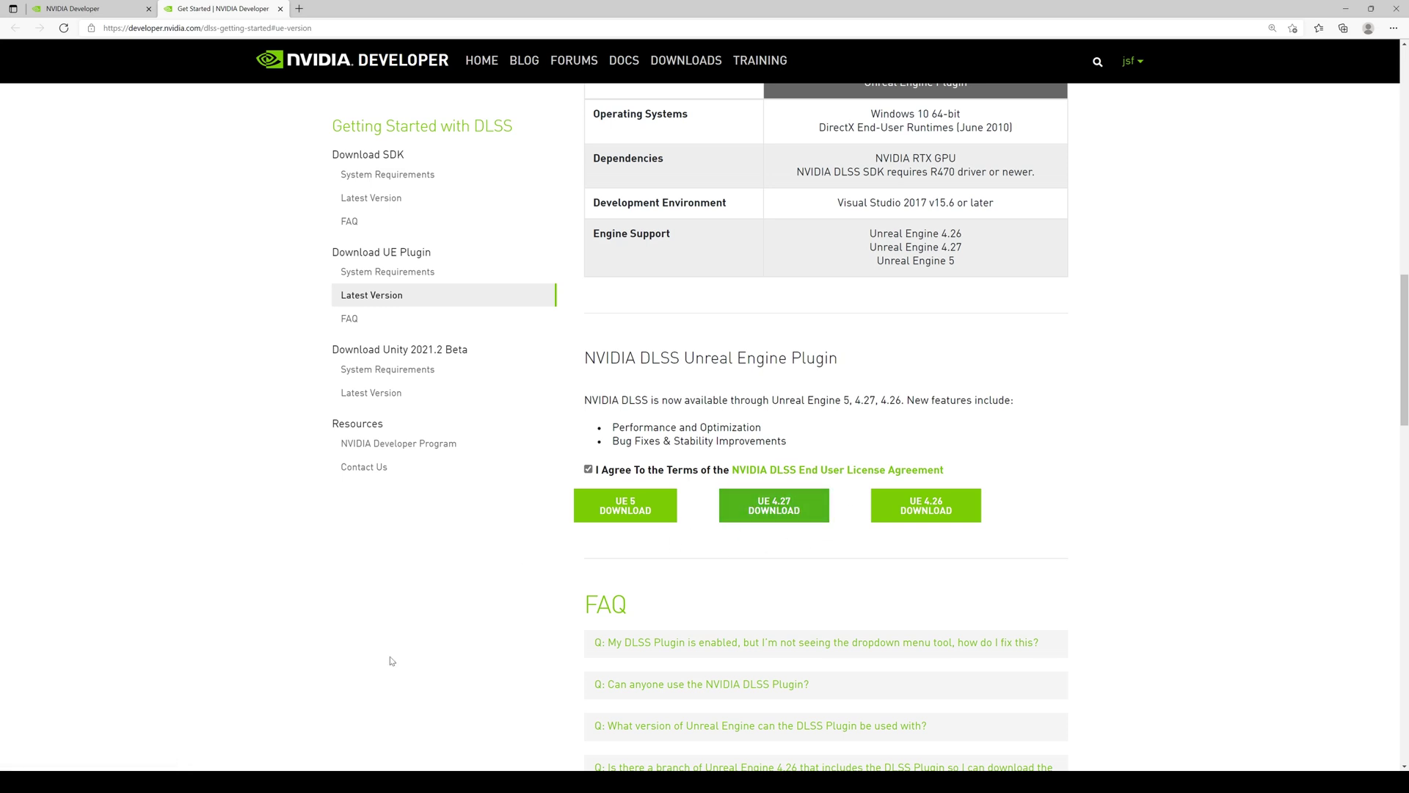
- Switch to File Explorer and copy the DLSS and DLSSMoviePipelineSupport folders from the extracted UE 4.27 plugin download
{"action": "left_click", "coordinate": [469, 781]}
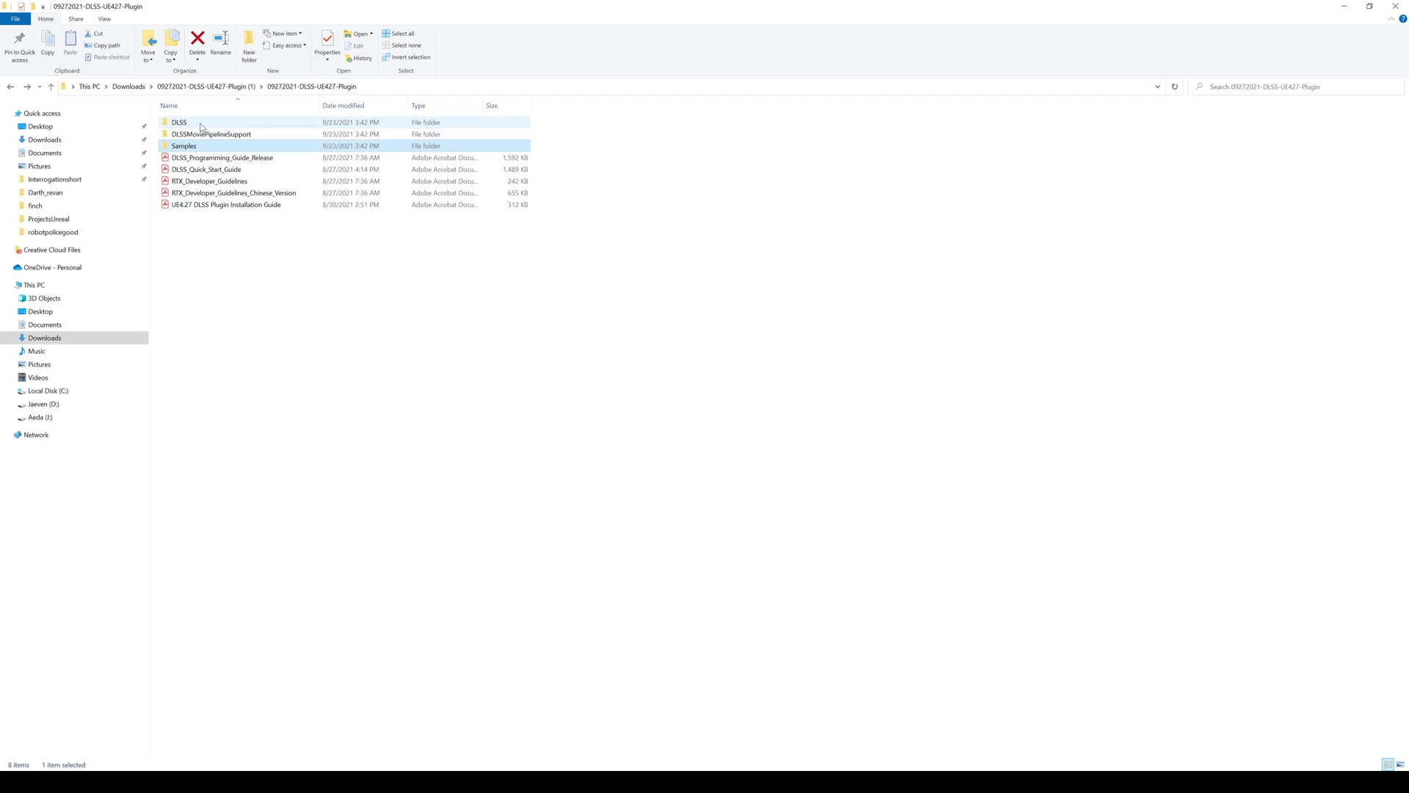
{"action": "left_click", "coordinate": [200, 124]}
{"action": "left_click", "coordinate": [210, 136], "text": "ctrl"}
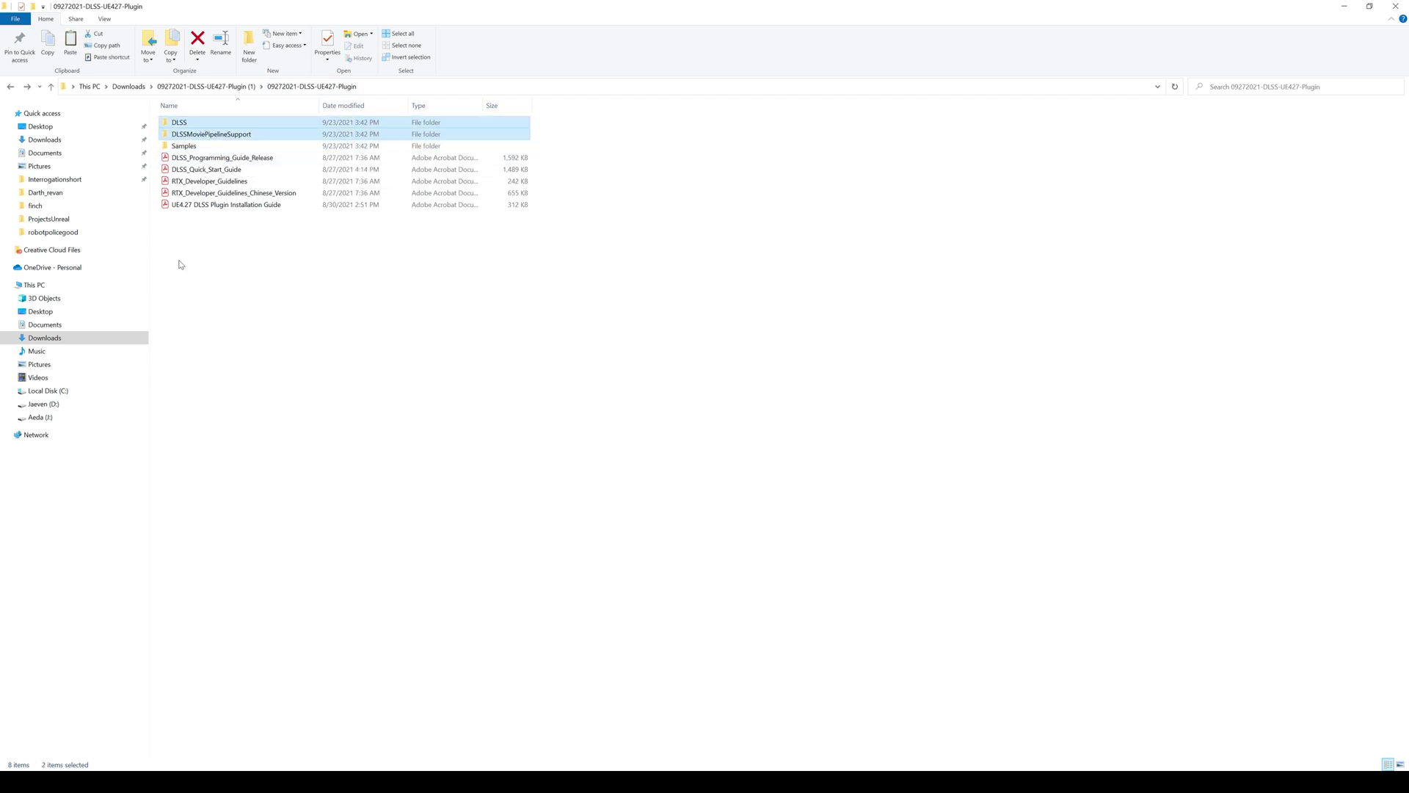
- Go to the engine's plugin folder at C:\Program Files\Epic Games\UE_4.27\Engine\Plugins
{"action": "left_click", "coordinate": [49, 391]}
{"action": "double_click", "coordinate": [220, 239]}
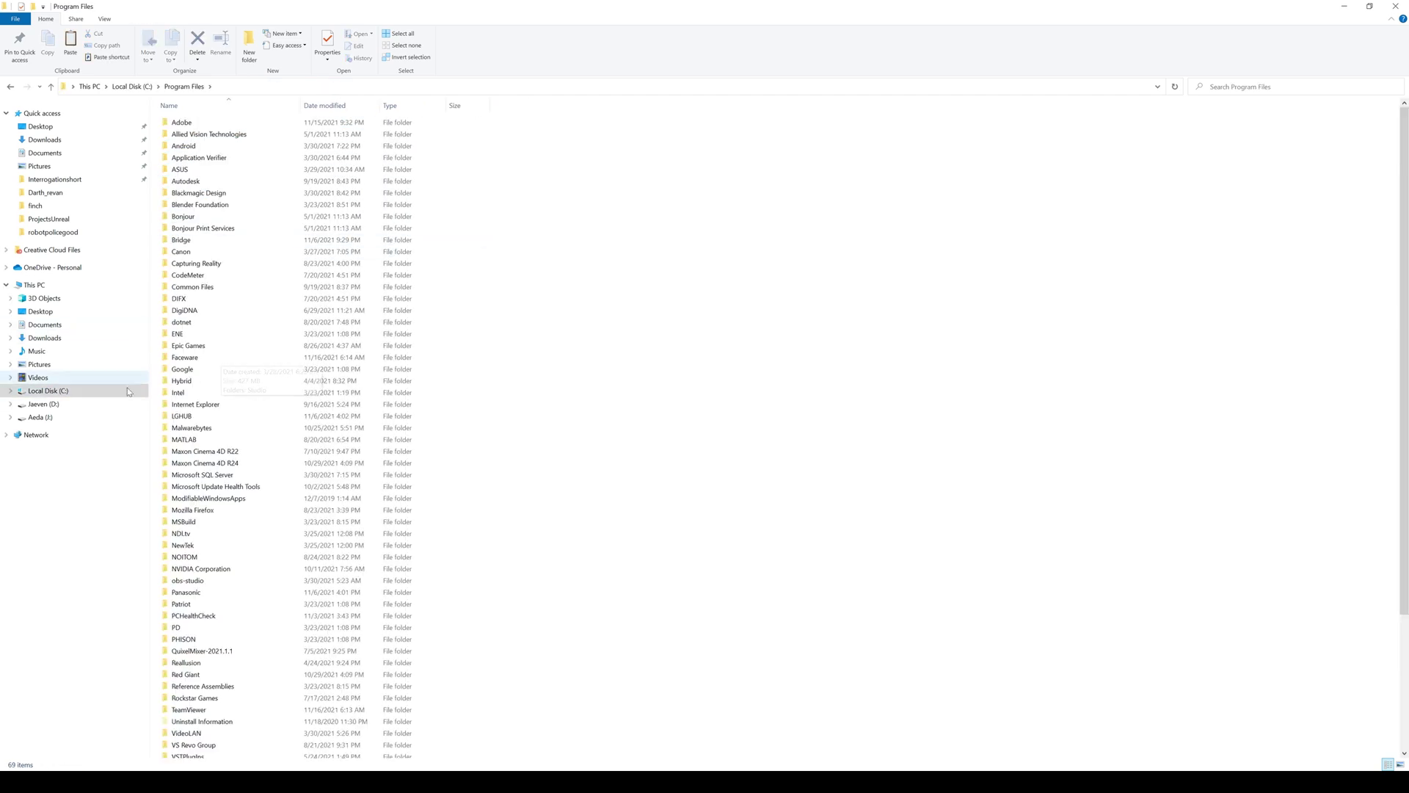
{"action": "double_click", "coordinate": [224, 349]}
{"action": "double_click", "coordinate": [220, 135]}
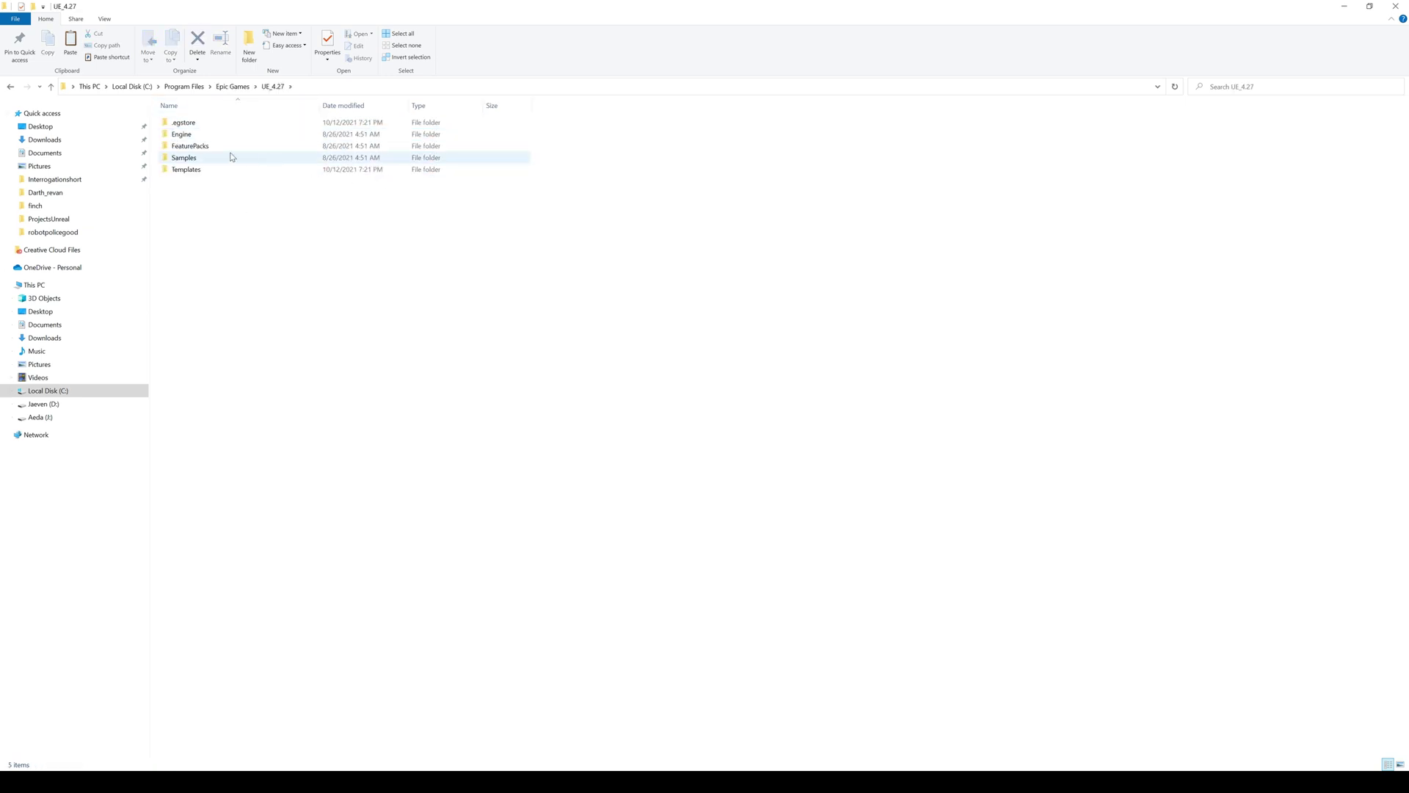
{"action": "double_click", "coordinate": [207, 135]}
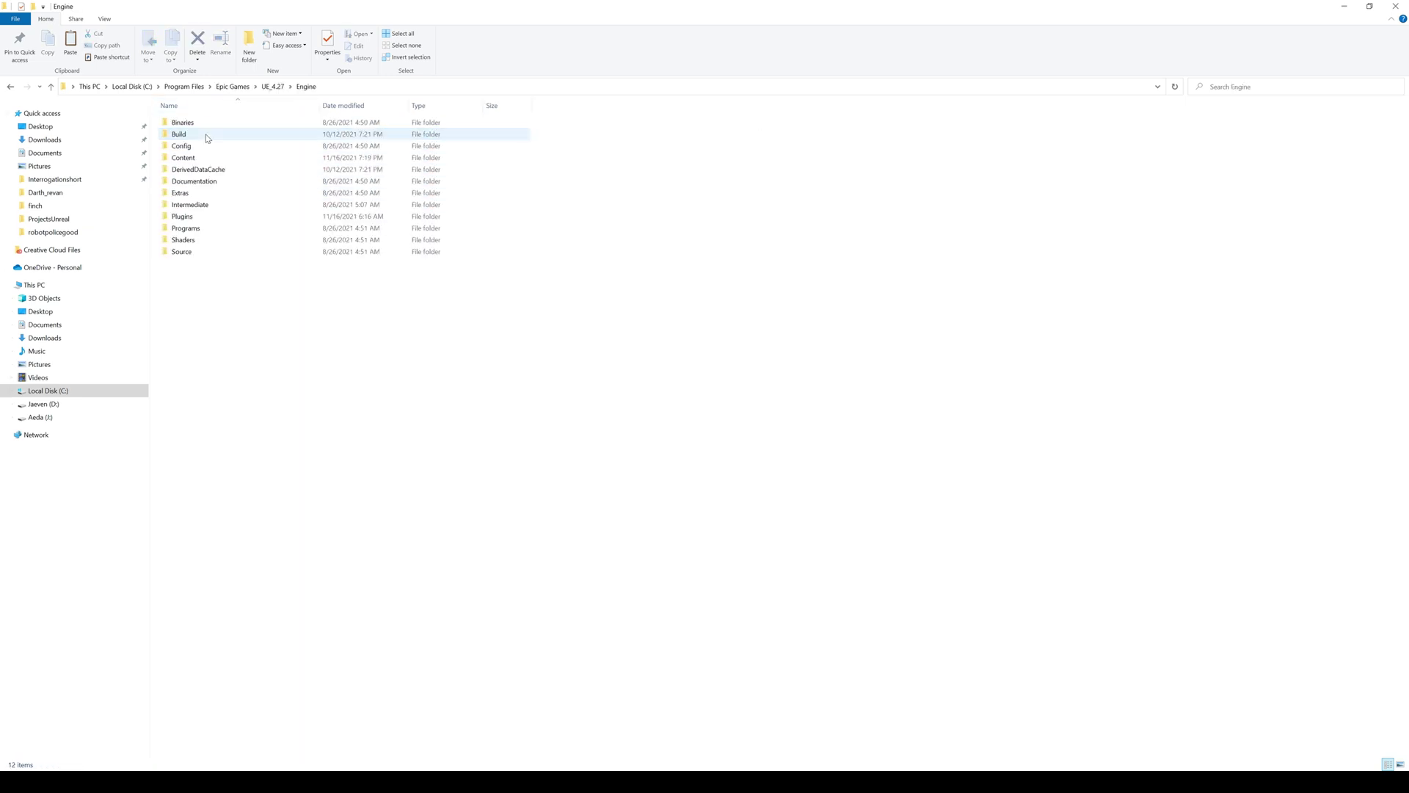
{"action": "double_click", "coordinate": [198, 216]}
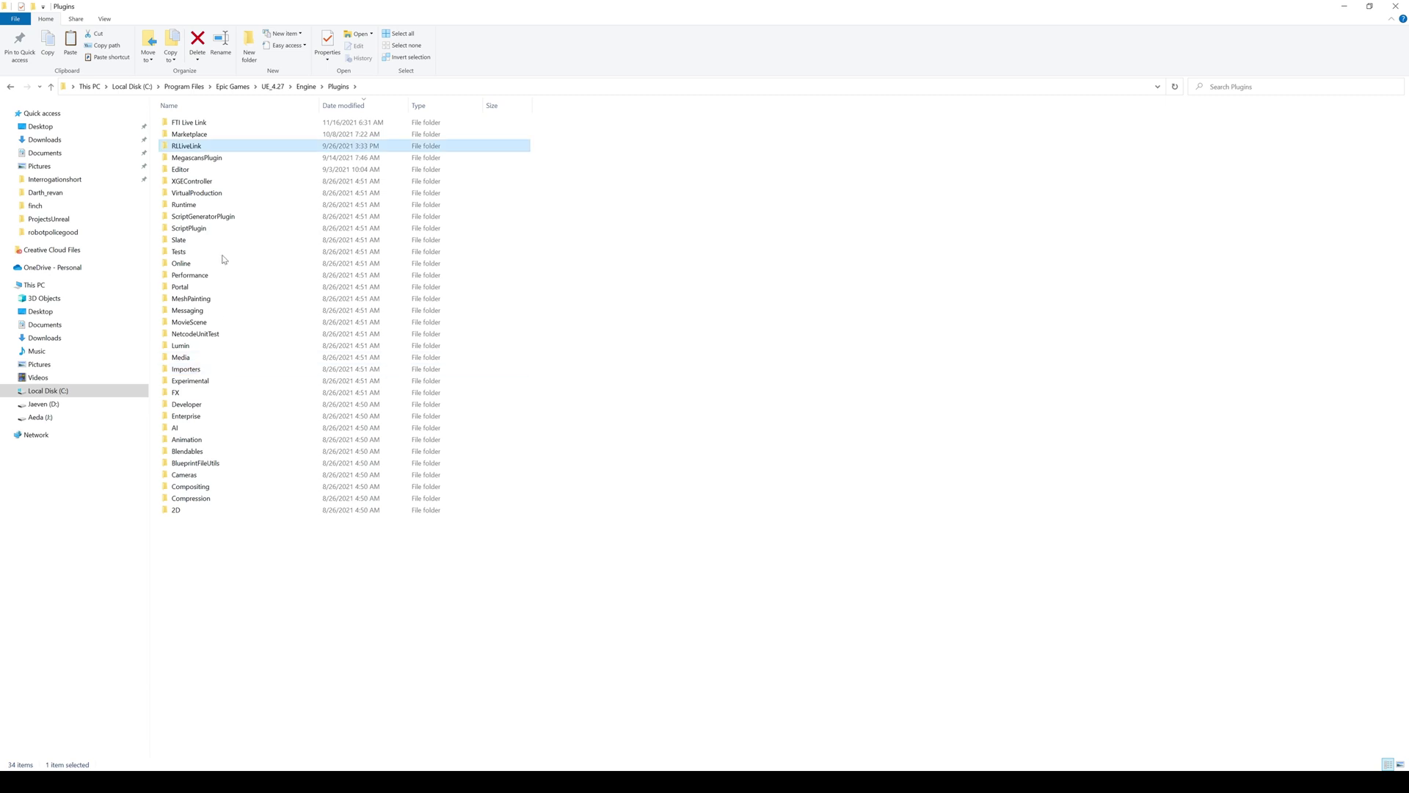
- Paste the copied DLSS folders into the Nvidia folder inside Runtime
{"action": "left_click", "coordinate": [188, 205]}
{"action": "double_click", "coordinate": [188, 205]}
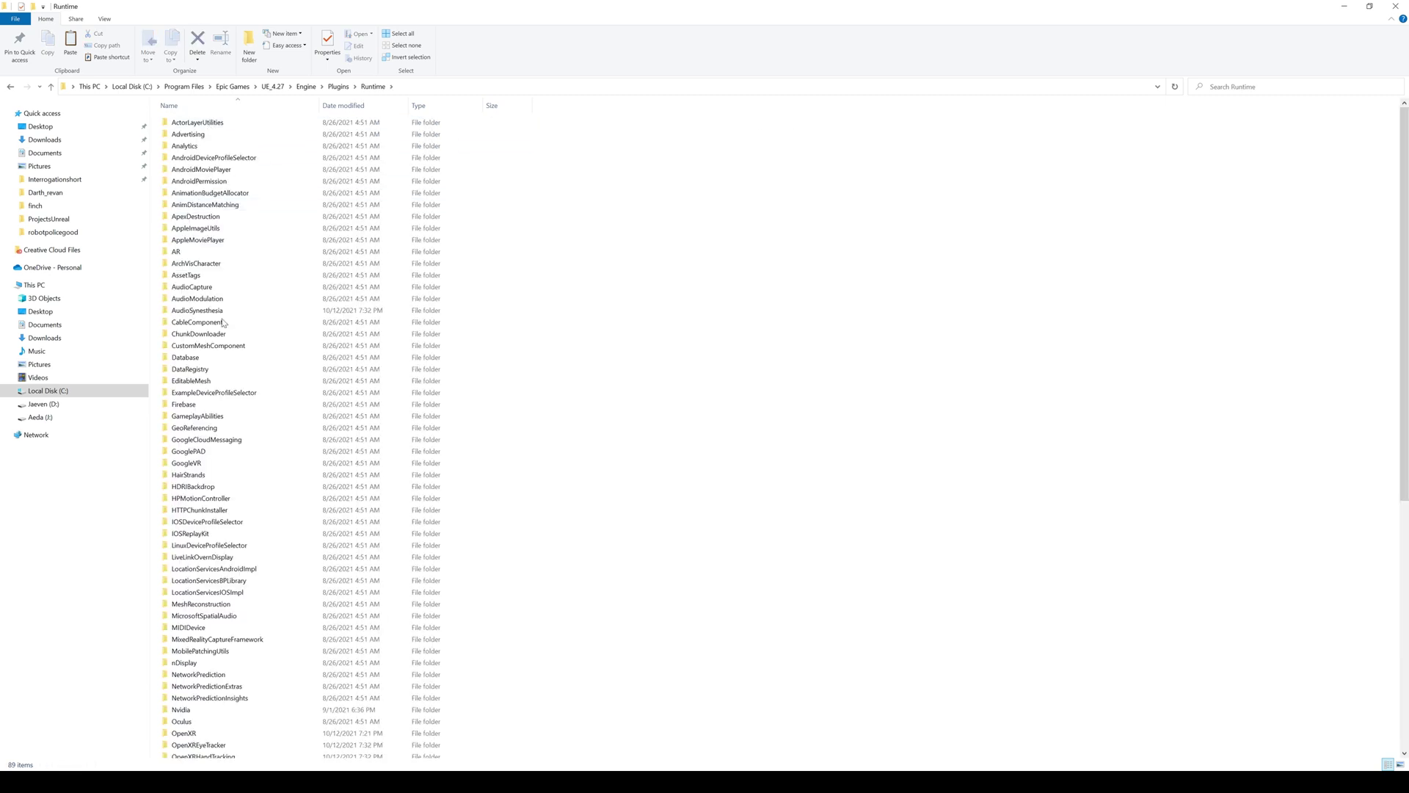
{"action": "left_click", "coordinate": [213, 510]}
{"action": "key", "text": "n"}
{"action": "key", "text": "n"}
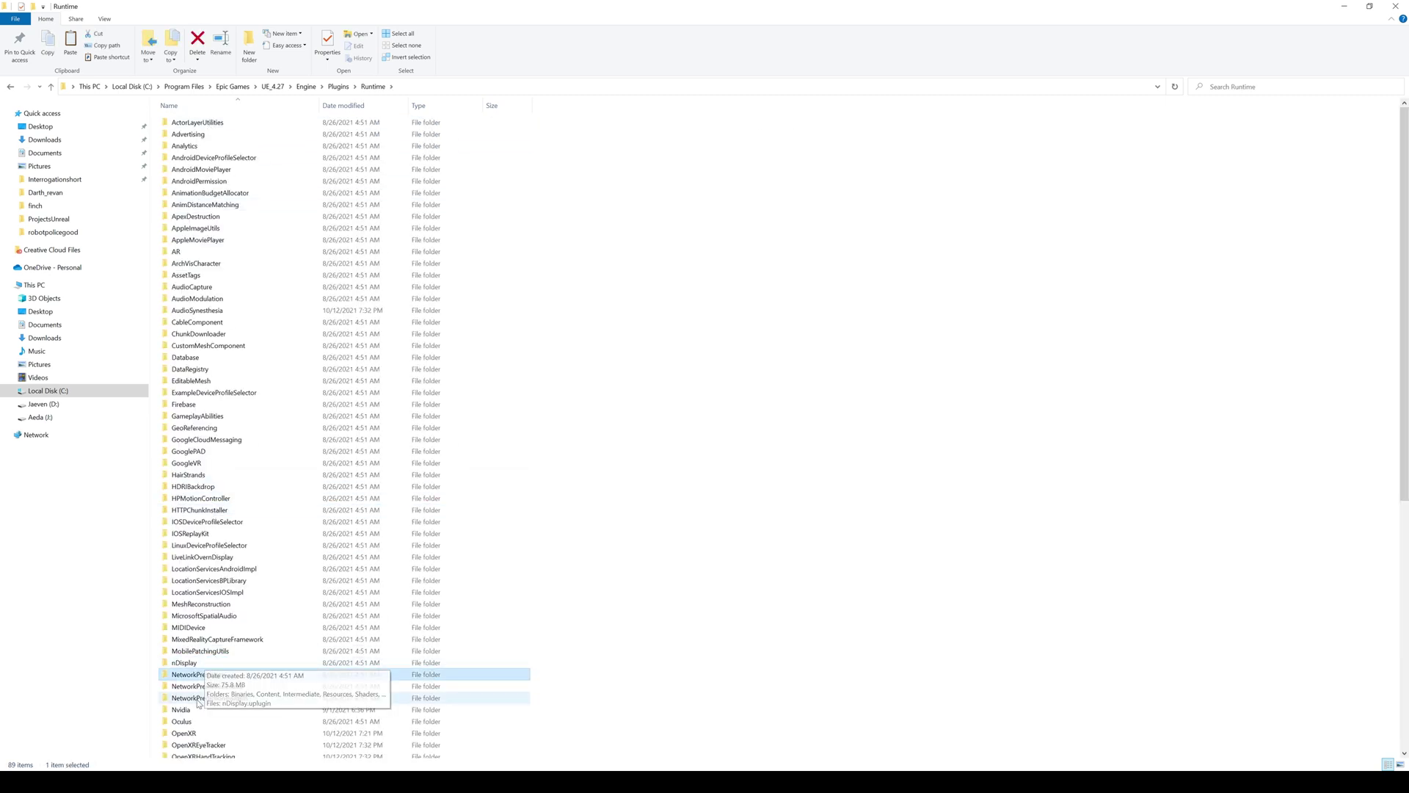
{"action": "double_click", "coordinate": [185, 710]}
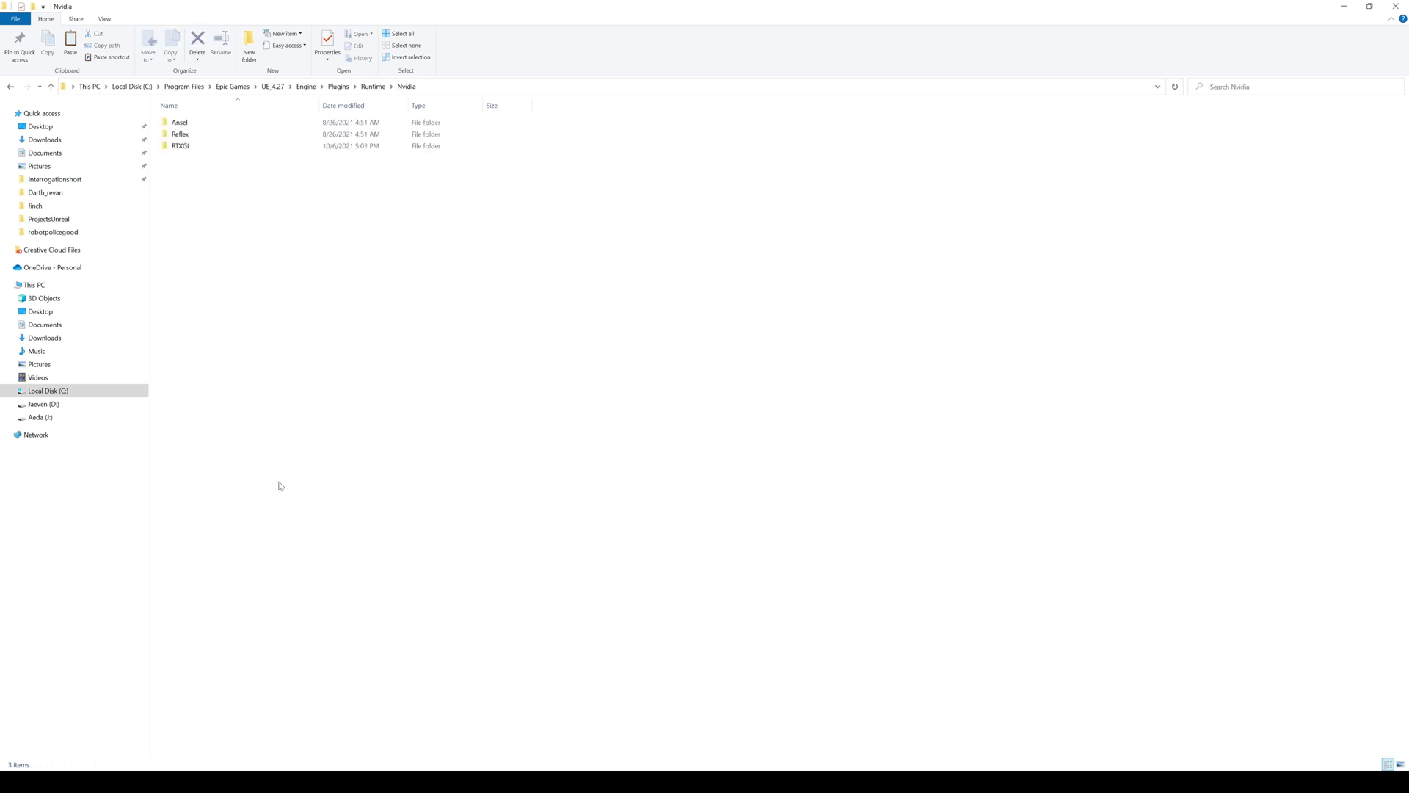
{"action": "right_click", "coordinate": [210, 165]}
{"action": "left_click", "coordinate": [262, 243]}
{"action": "left_click", "coordinate": [226, 137]}
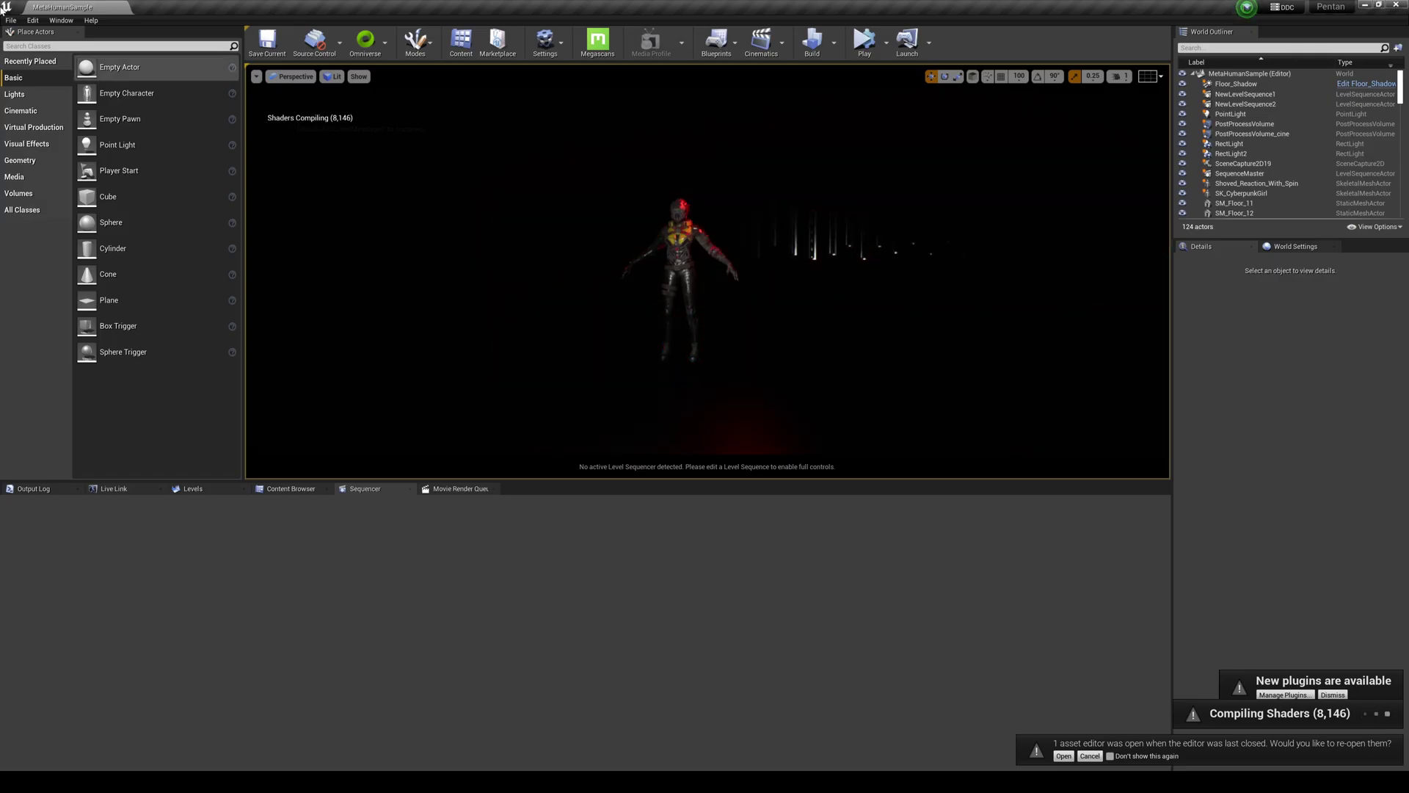
- In the Unreal Editor, search the plugins for "dlss" and enable Movie Render Queue DLSS Support and NVIDIA DLSS
{"action": "left_click", "coordinate": [32, 20]}
{"action": "left_click", "coordinate": [59, 173]}
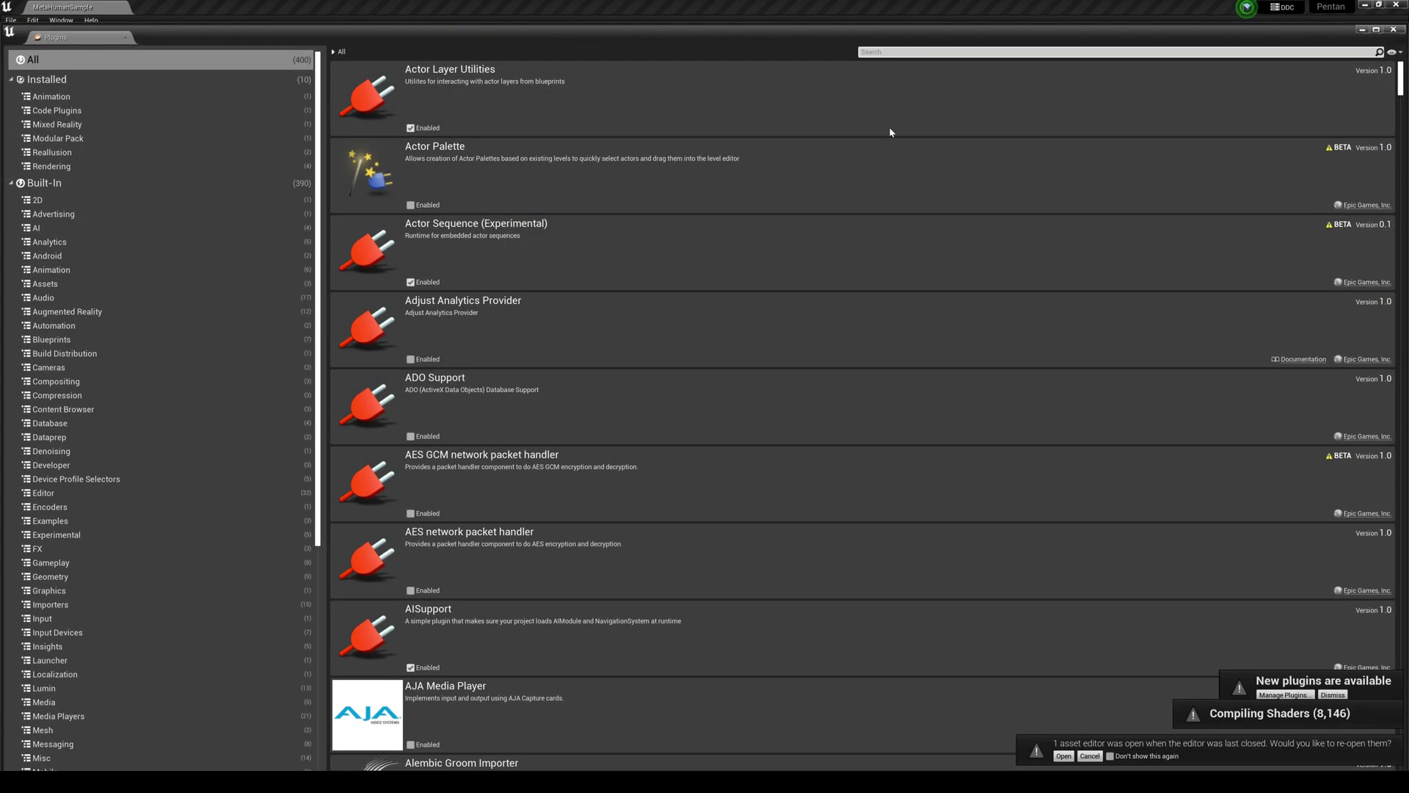
{"action": "type", "text": "dlss"}
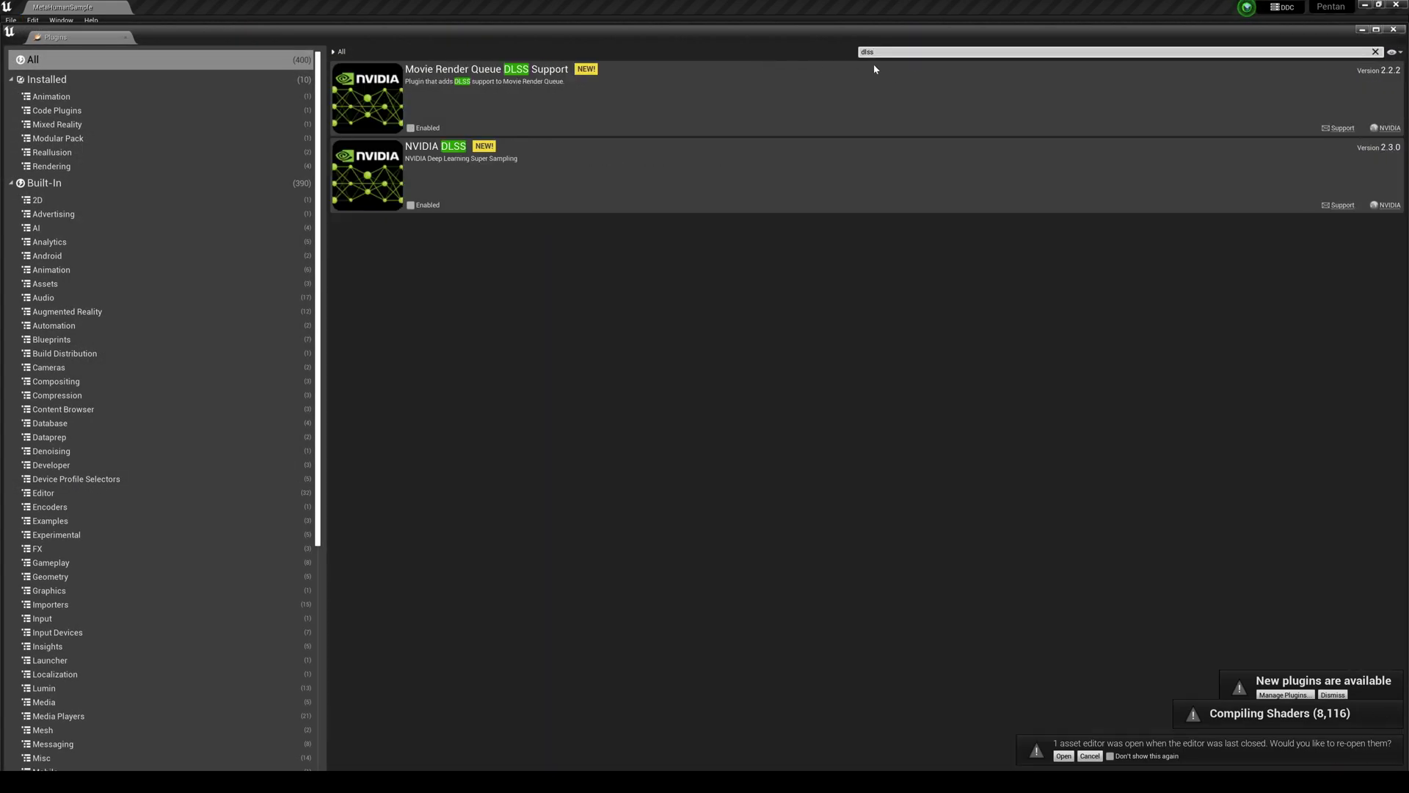
{"action": "left_click", "coordinate": [423, 129]}
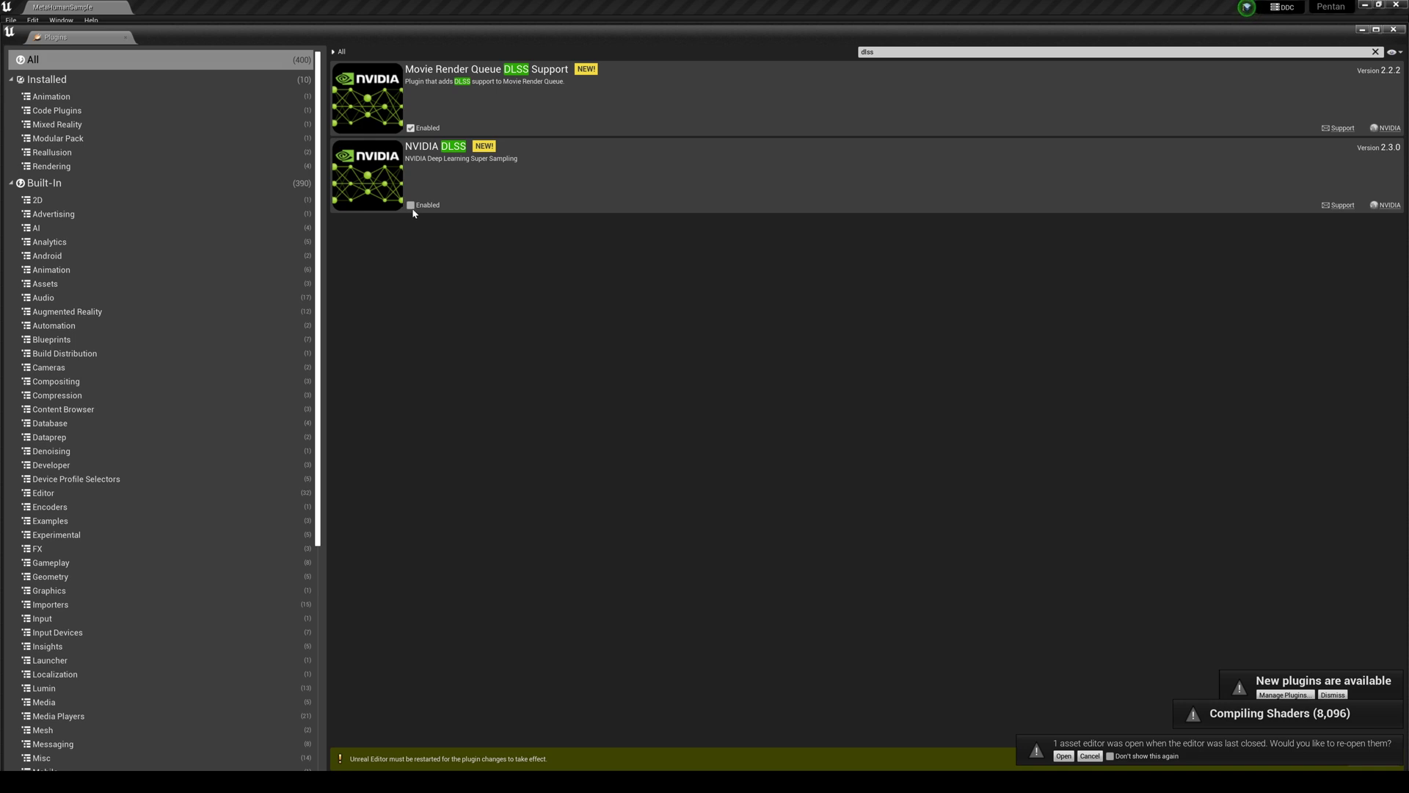
{"action": "left_click", "coordinate": [410, 205]}
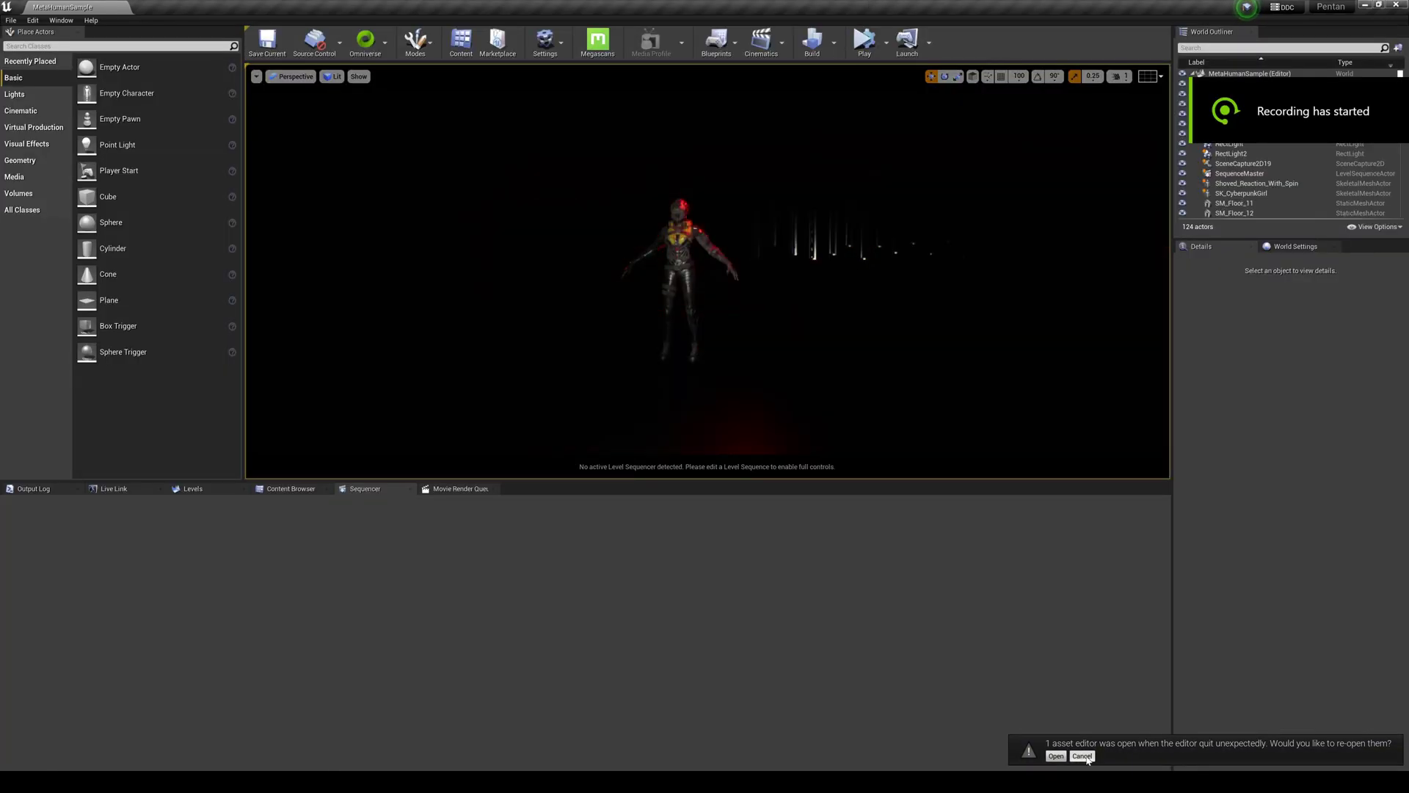
- Check the viewport's DLSS mode options, and open the NewLevelSequence1 cinematic for editing
{"action": "left_click", "coordinate": [256, 76]}
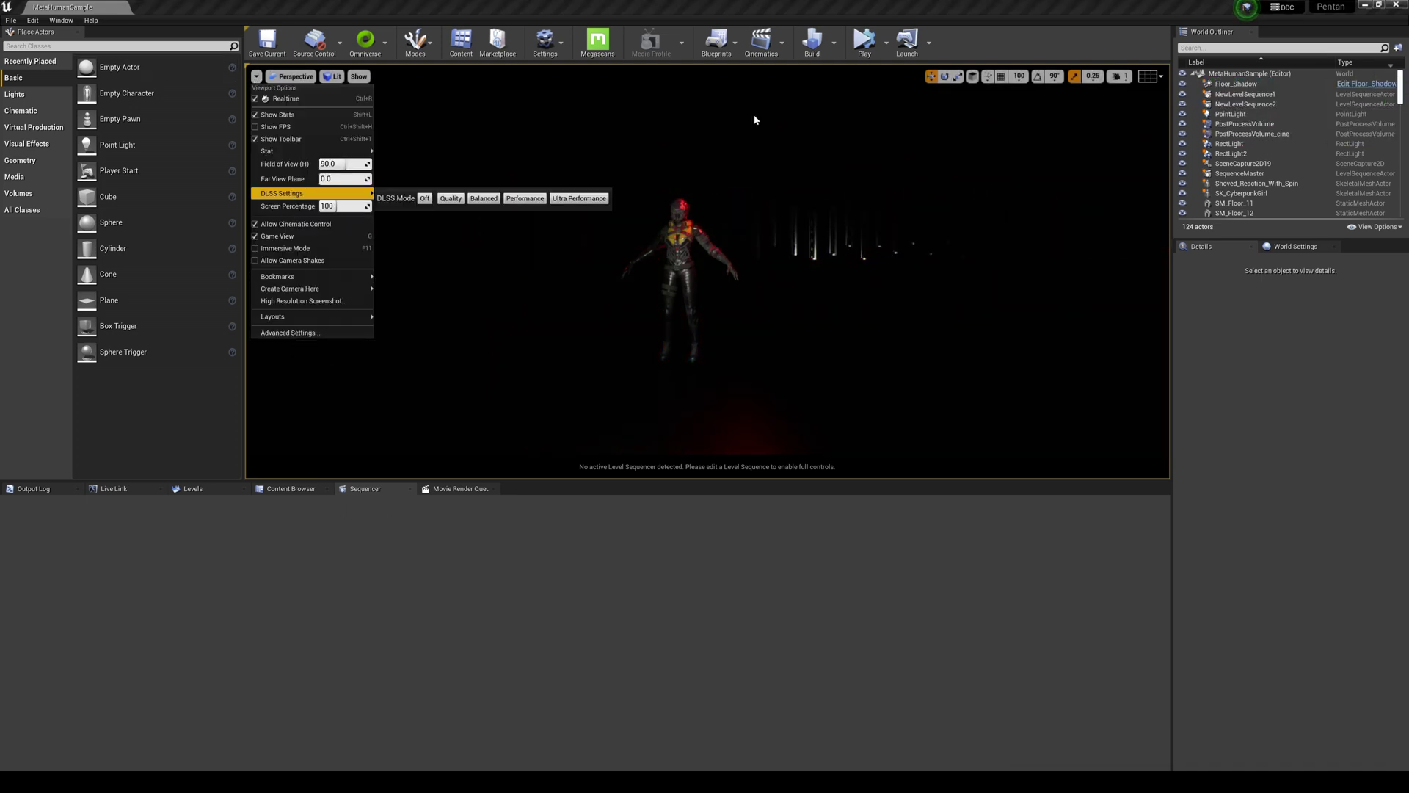
{"action": "left_click", "coordinate": [756, 58]}
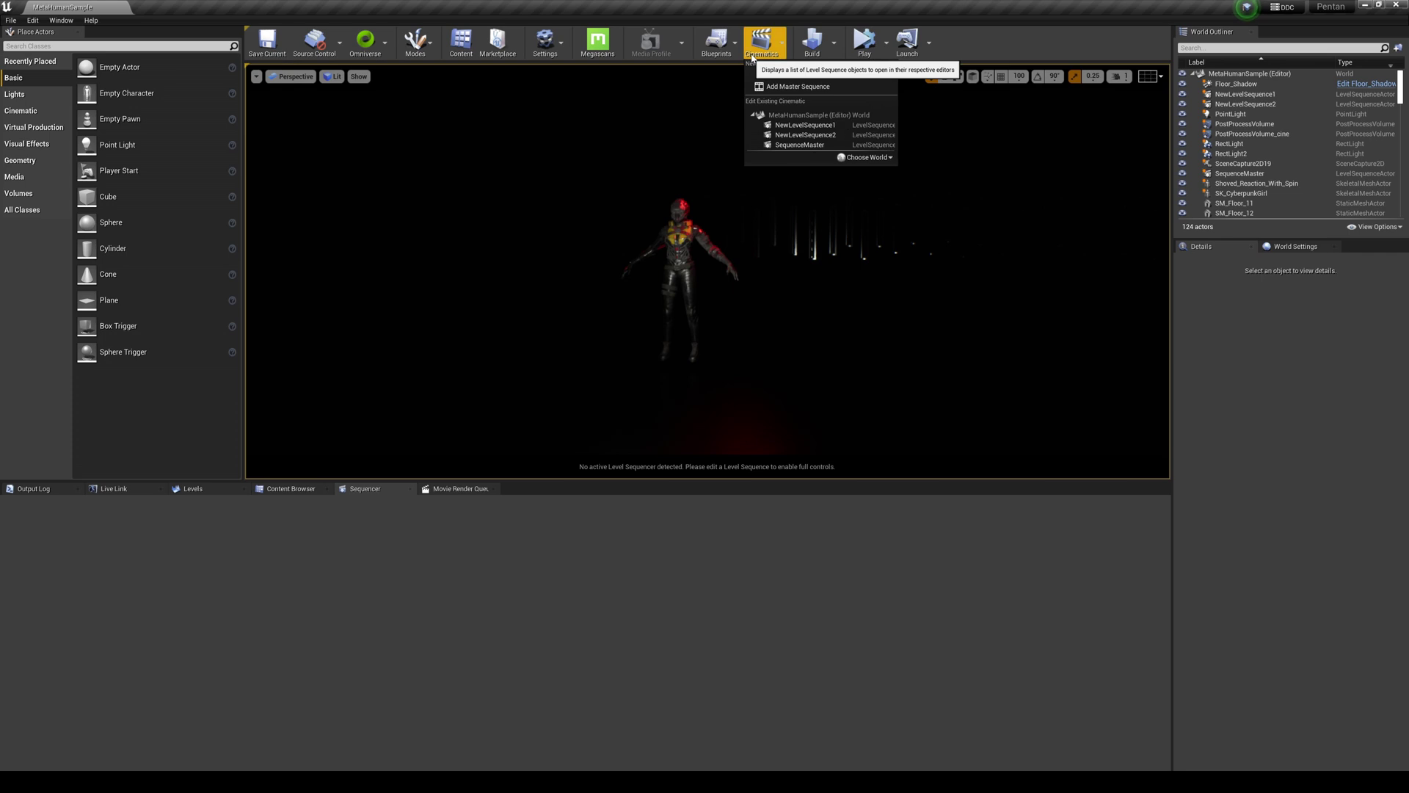
{"action": "left_click", "coordinate": [808, 138]}
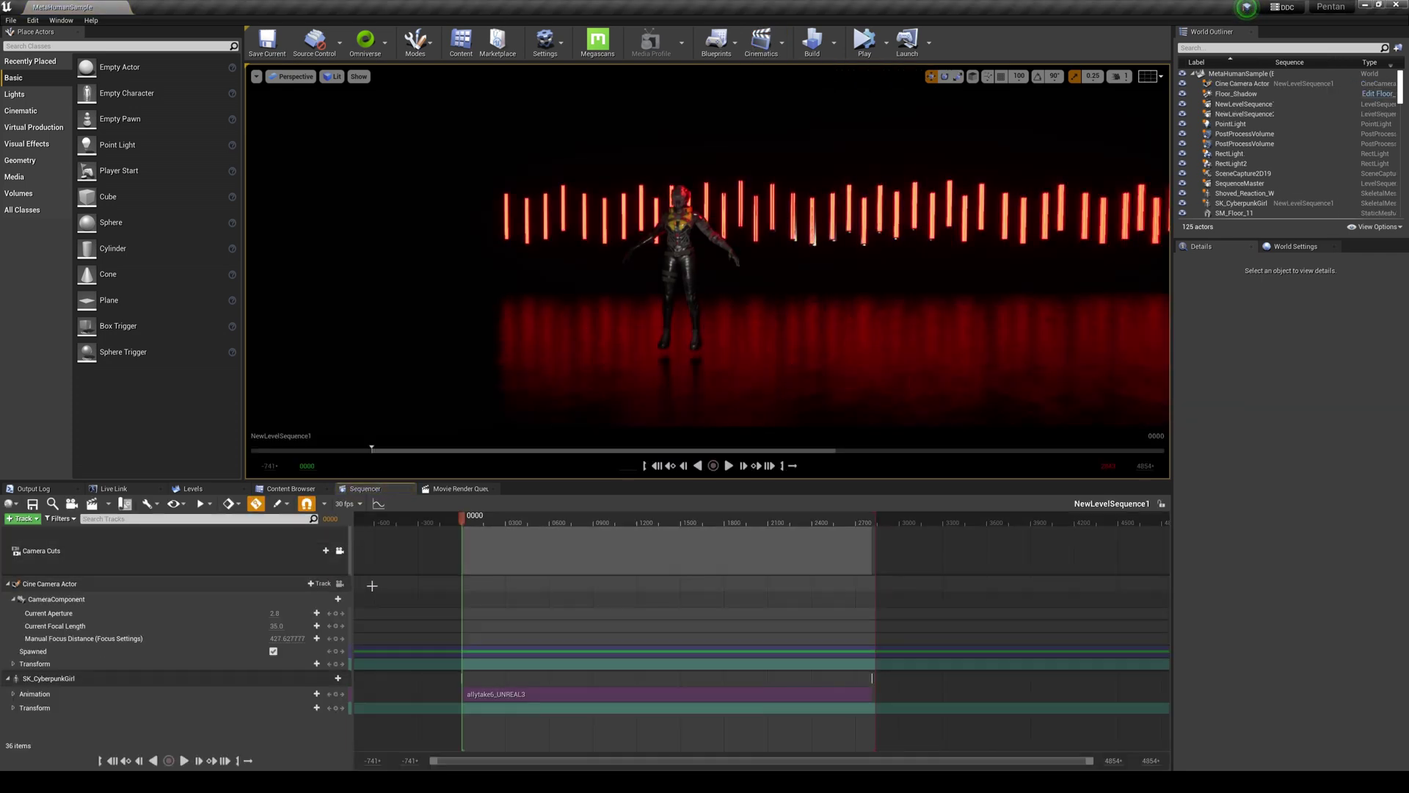
- Bind the Cine Camera Actor to the Camera Cuts track and move the playhead to frame 405
{"action": "left_click", "coordinate": [508, 556]}
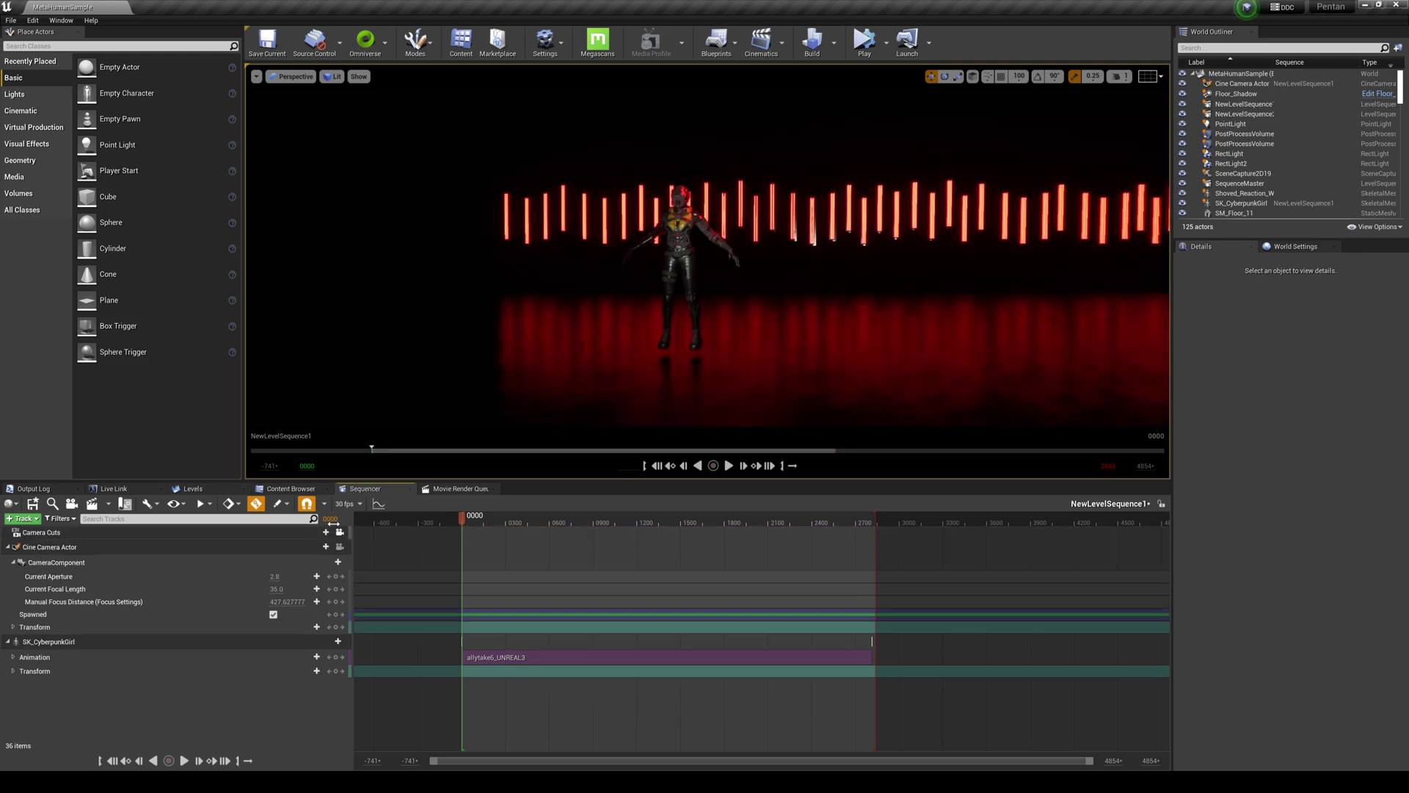
{"action": "left_click", "coordinate": [316, 551]}
{"action": "left_click", "coordinate": [337, 566]}
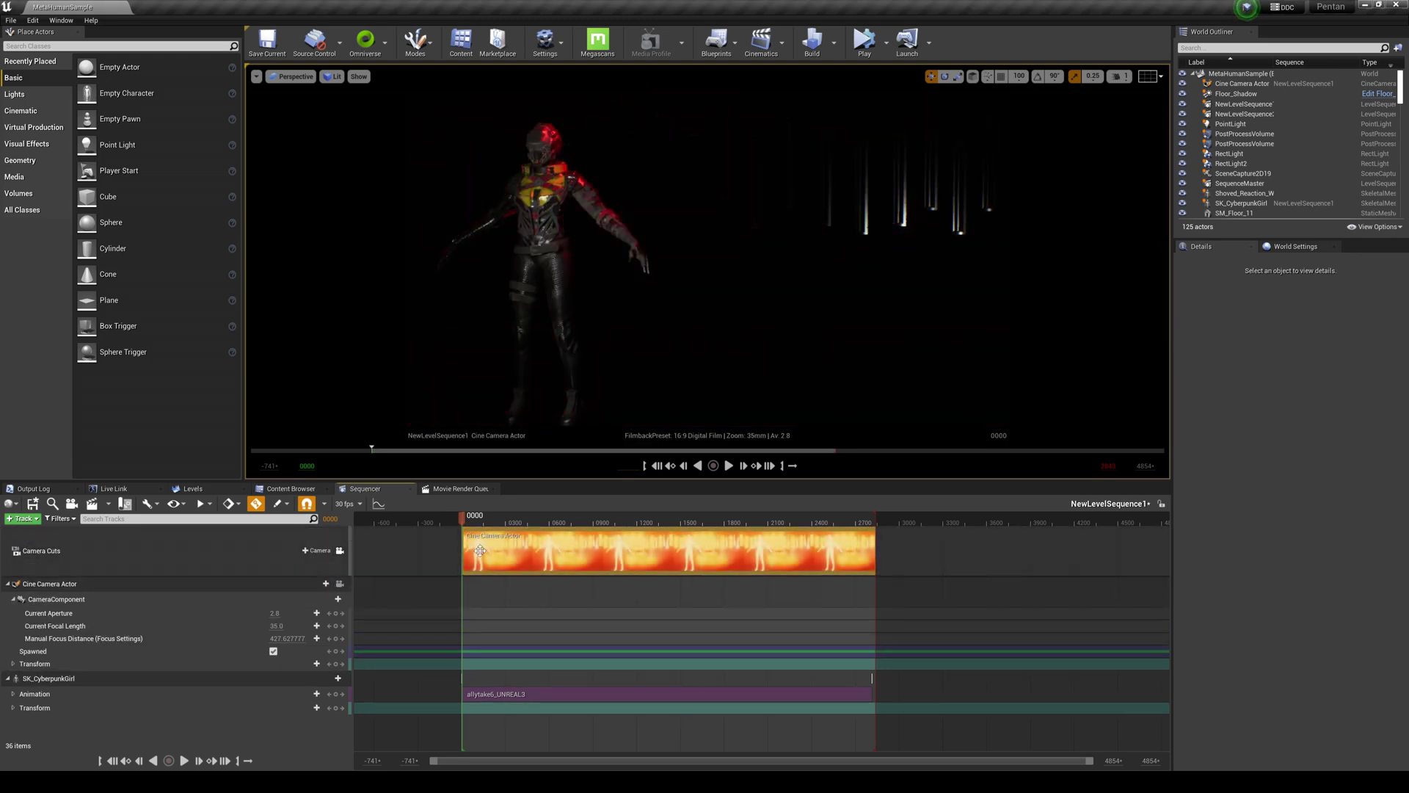
{"action": "mouse_move", "coordinate": [495, 523]}
{"action": "left_mouse_down"}
{"action": "mouse_move", "coordinate": [536, 527]}
{"action": "mouse_move", "coordinate": [523, 524]}
{"action": "left_mouse_up"}
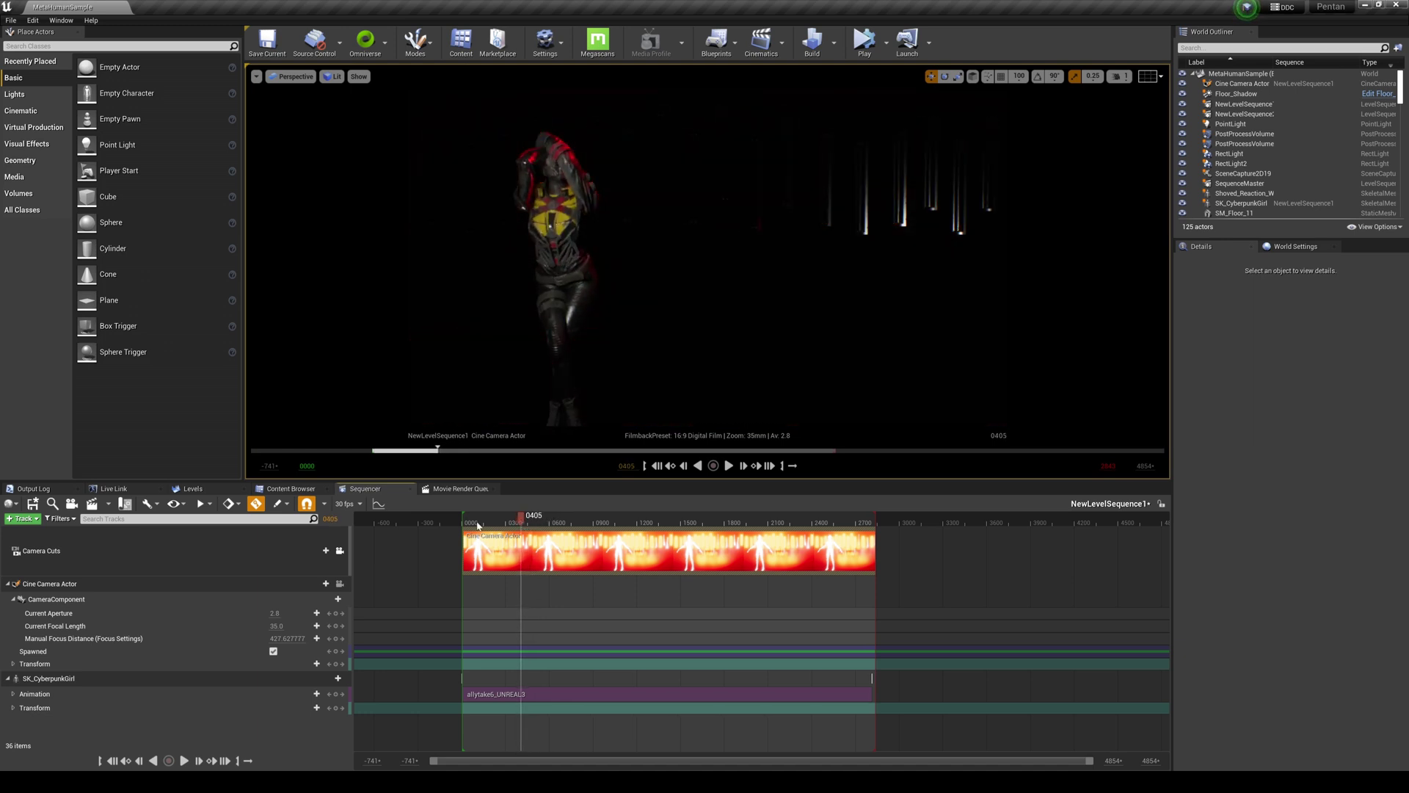
- Set the Cine Camera Actor's current focal length to 50
{"action": "left_click", "coordinate": [276, 625]}
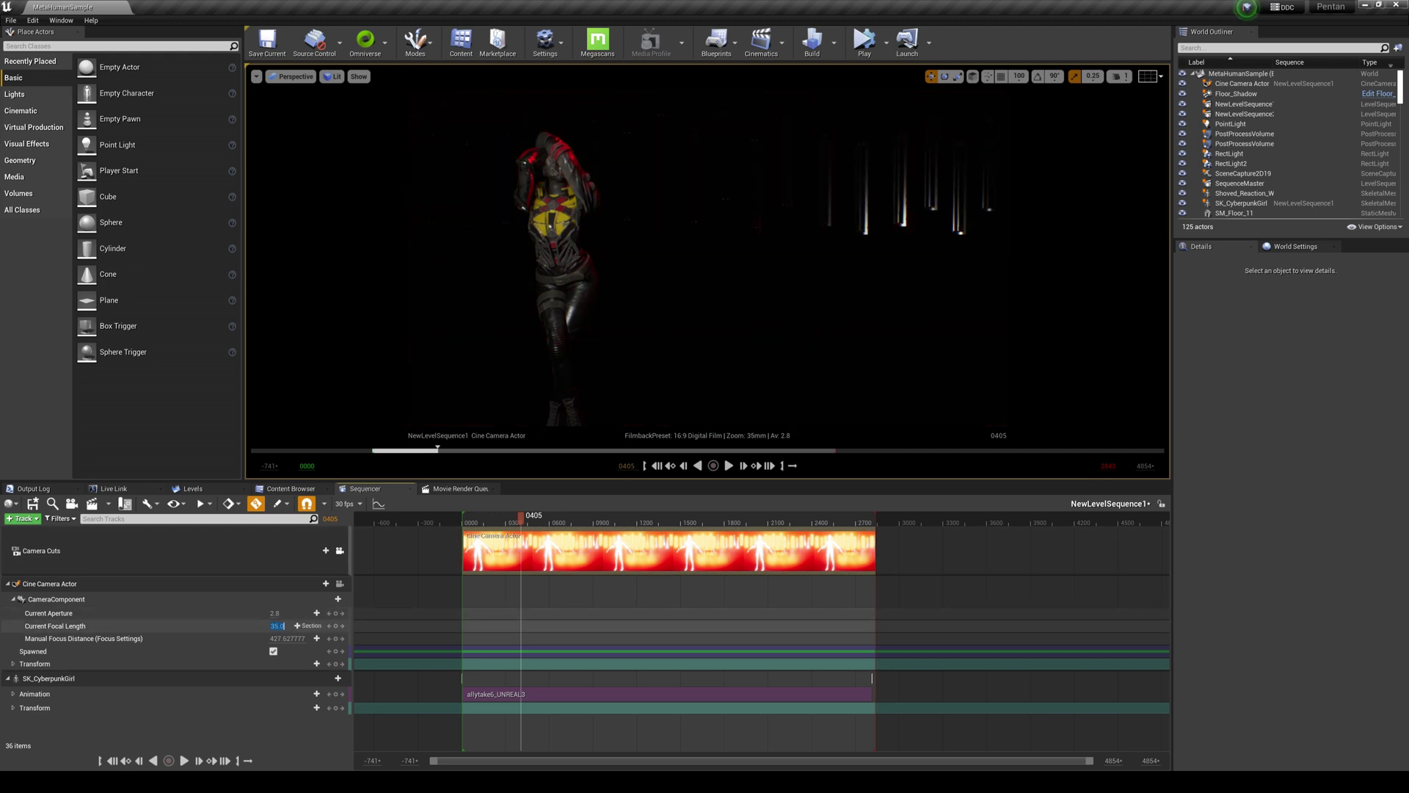
{"action": "type", "text": "50"}
{"action": "key", "text": "Return"}
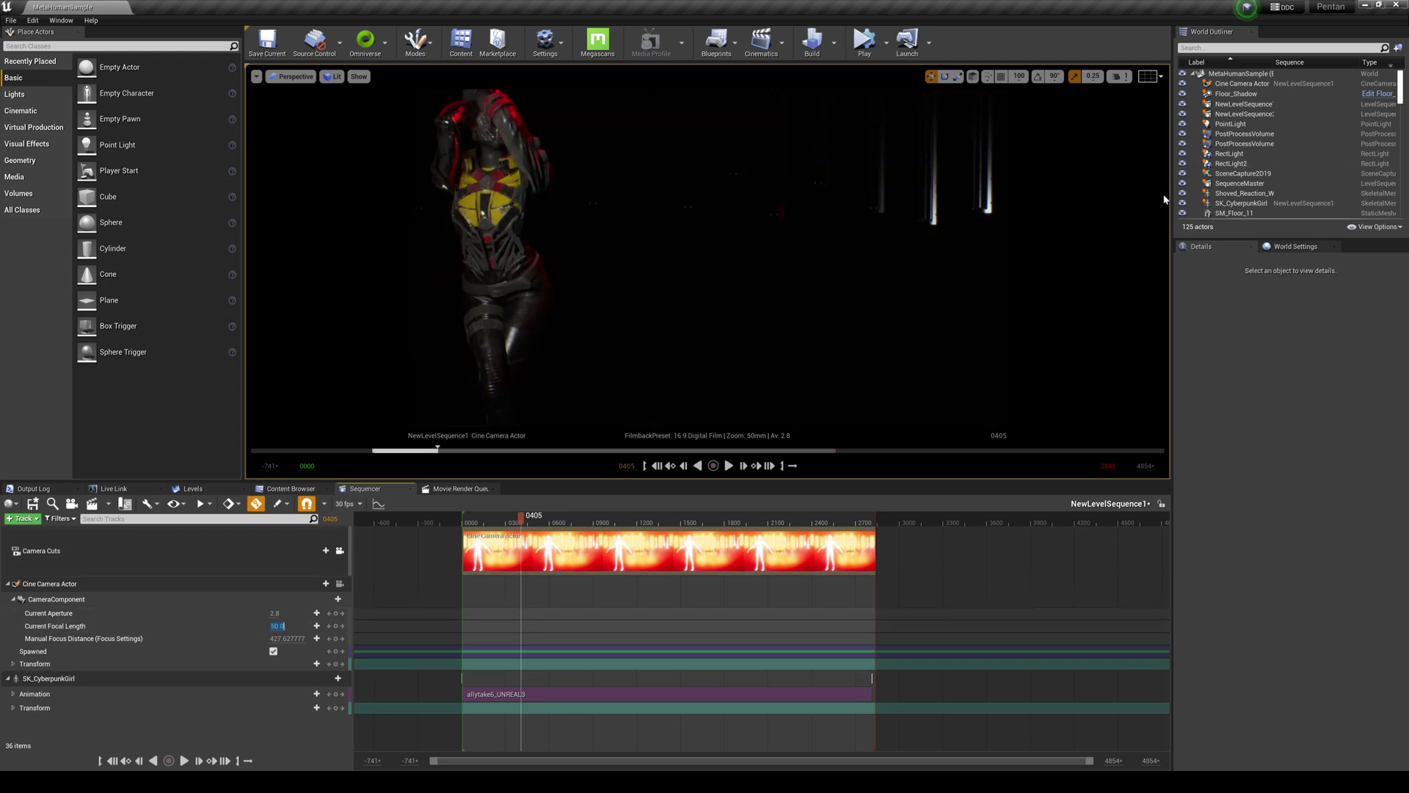
- Pilot the Cine Camera Actor in the viewport and reframe the shot around the character
{"action": "left_click", "coordinate": [290, 76]}
{"action": "left_click", "coordinate": [305, 219]}
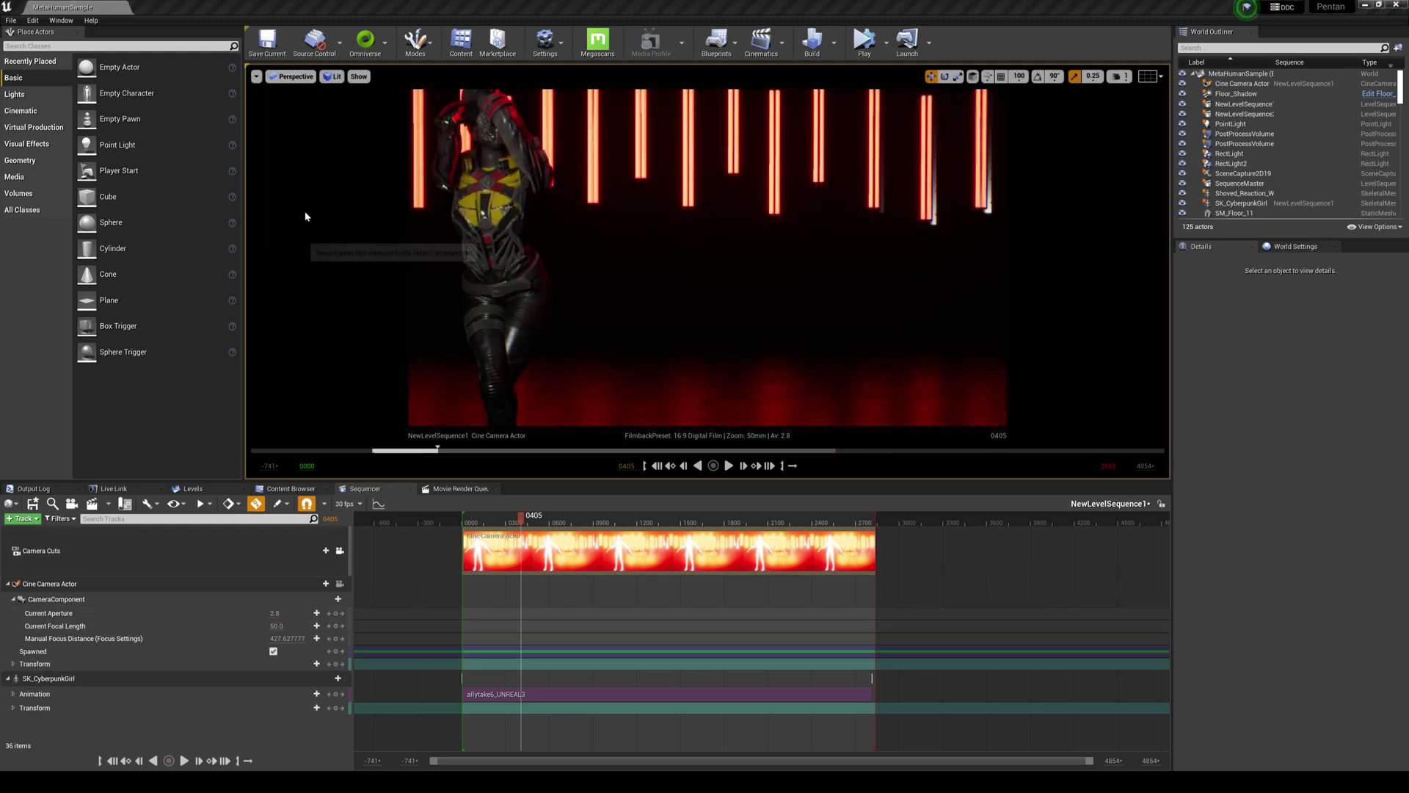
{"action": "left_click", "coordinate": [291, 76]}
{"action": "left_click", "coordinate": [292, 230]}
{"action": "left_click", "coordinate": [292, 77]}
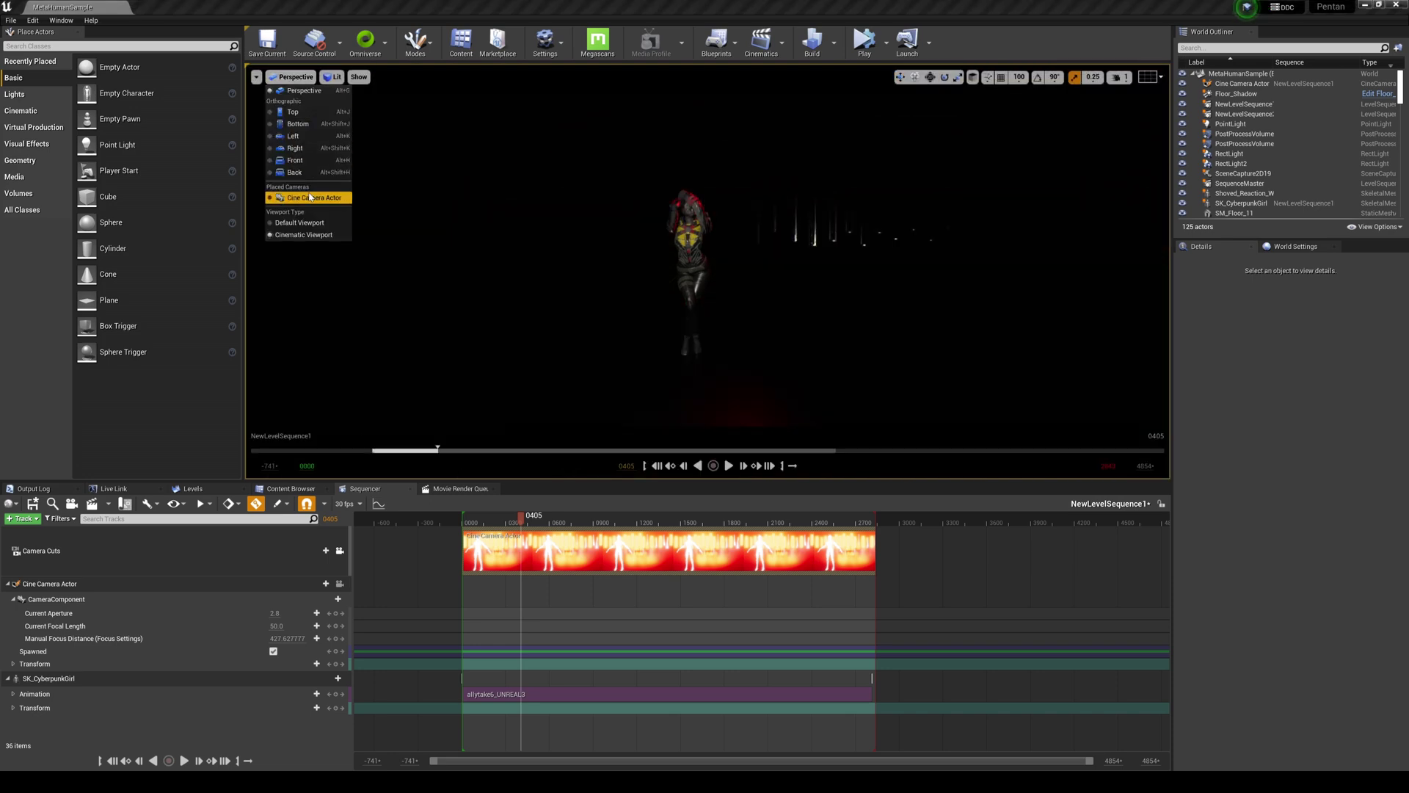
{"action": "left_click", "coordinate": [342, 198]}
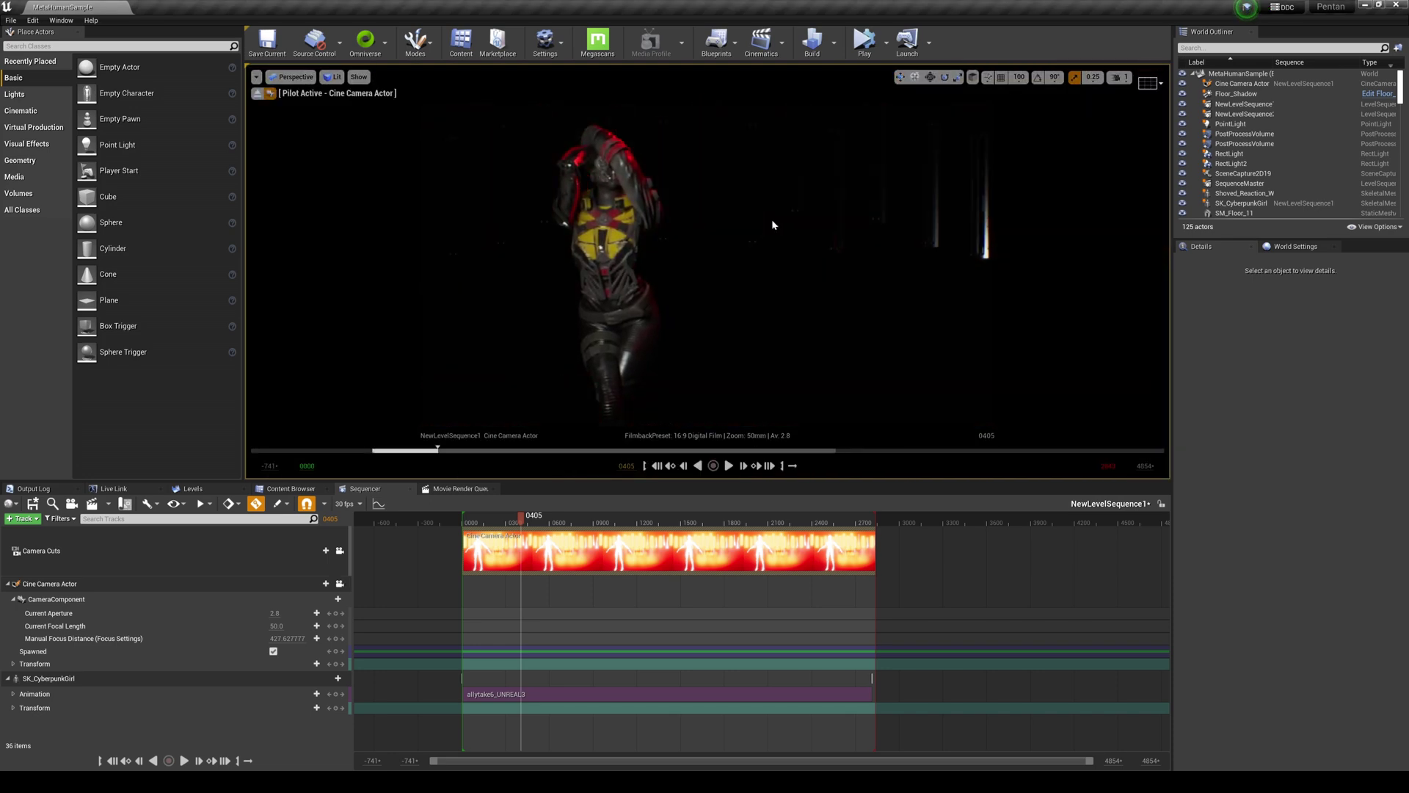
- Select the Cine Camera Actor and refocus it on the character with the playhead at frame 541
{"action": "left_click", "coordinate": [111, 582]}
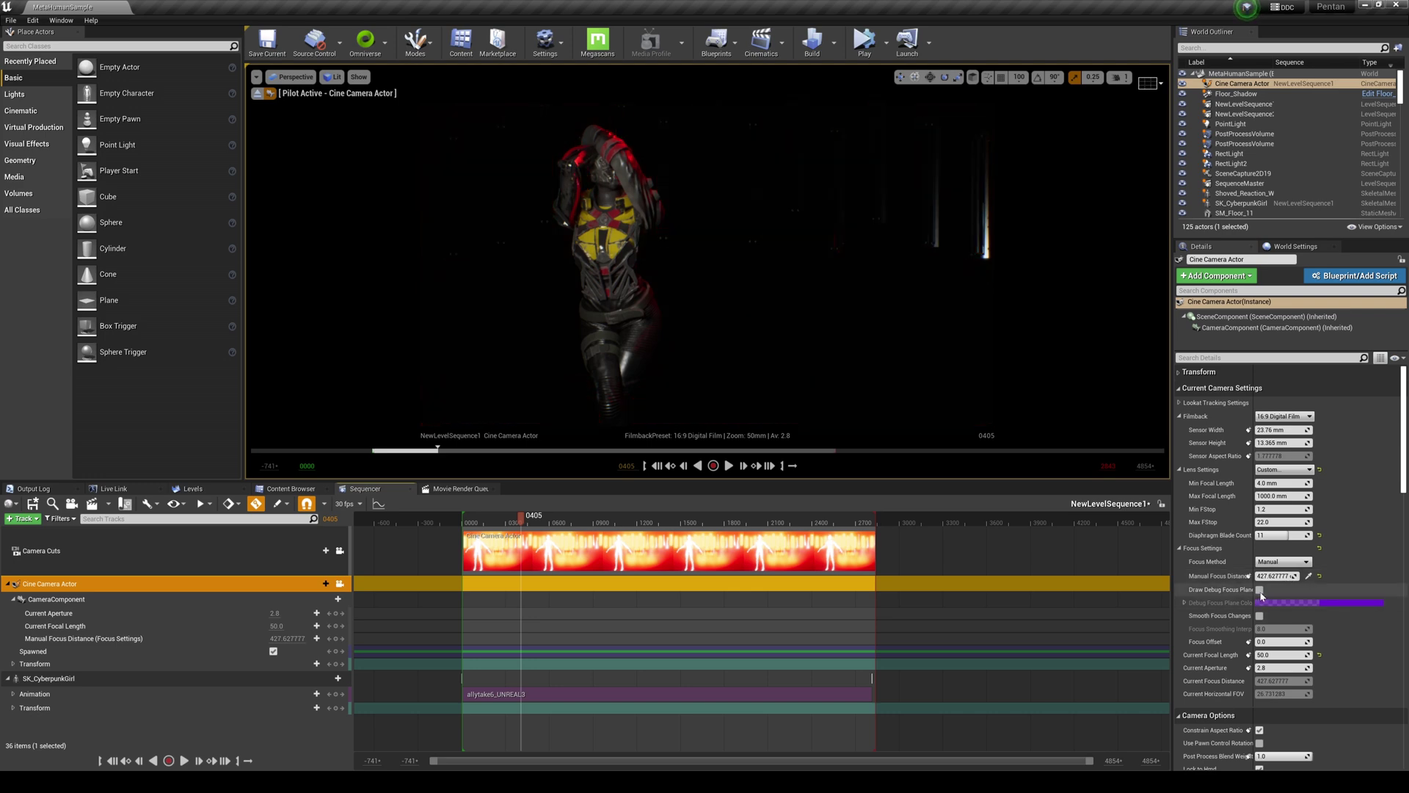
{"action": "left_click_drag", "start_coordinate": [521, 517], "coordinate": [542, 529]}
- Add NewLevelSequence1 as a render job in the Movie Render Queue
{"action": "left_click", "coordinate": [460, 488]}
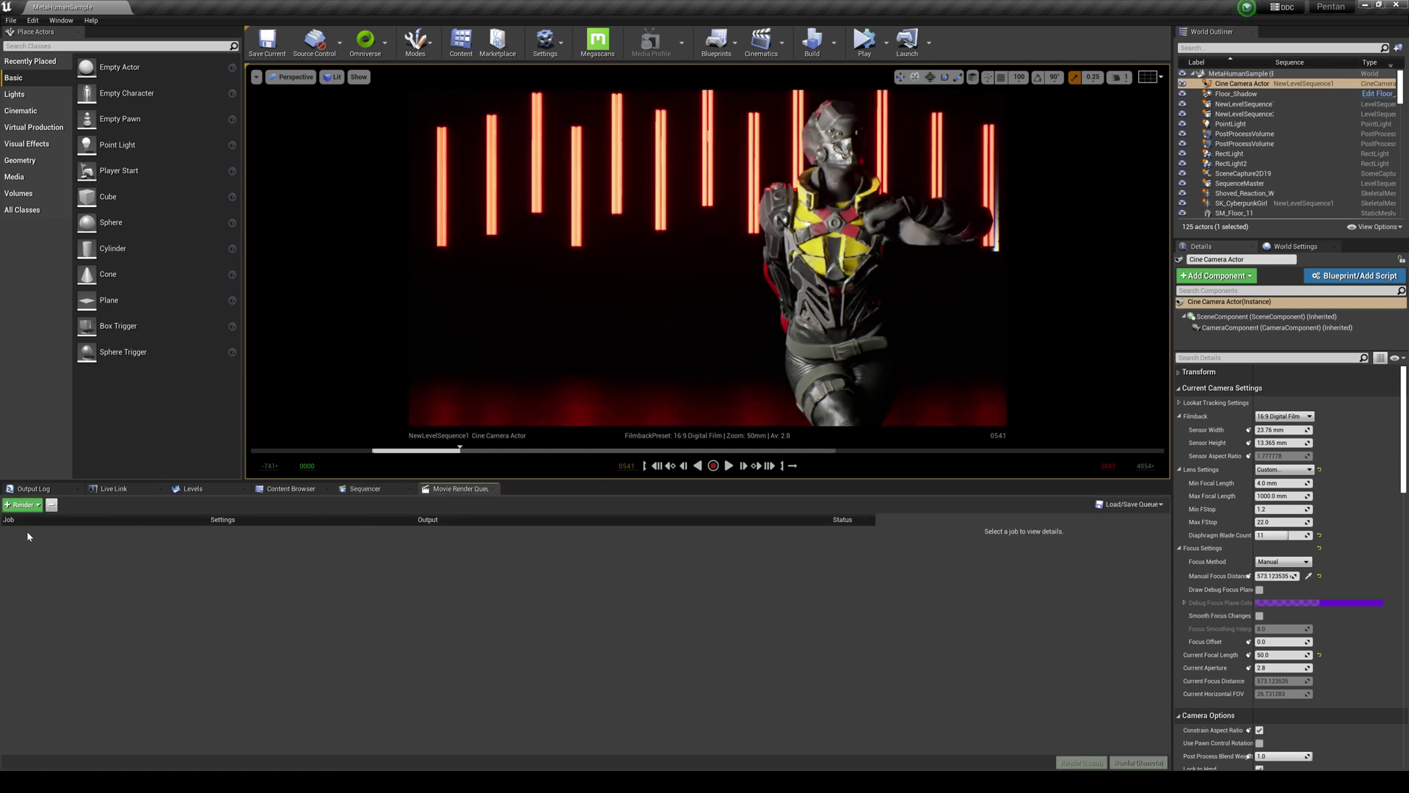
{"action": "left_click", "coordinate": [21, 505]}
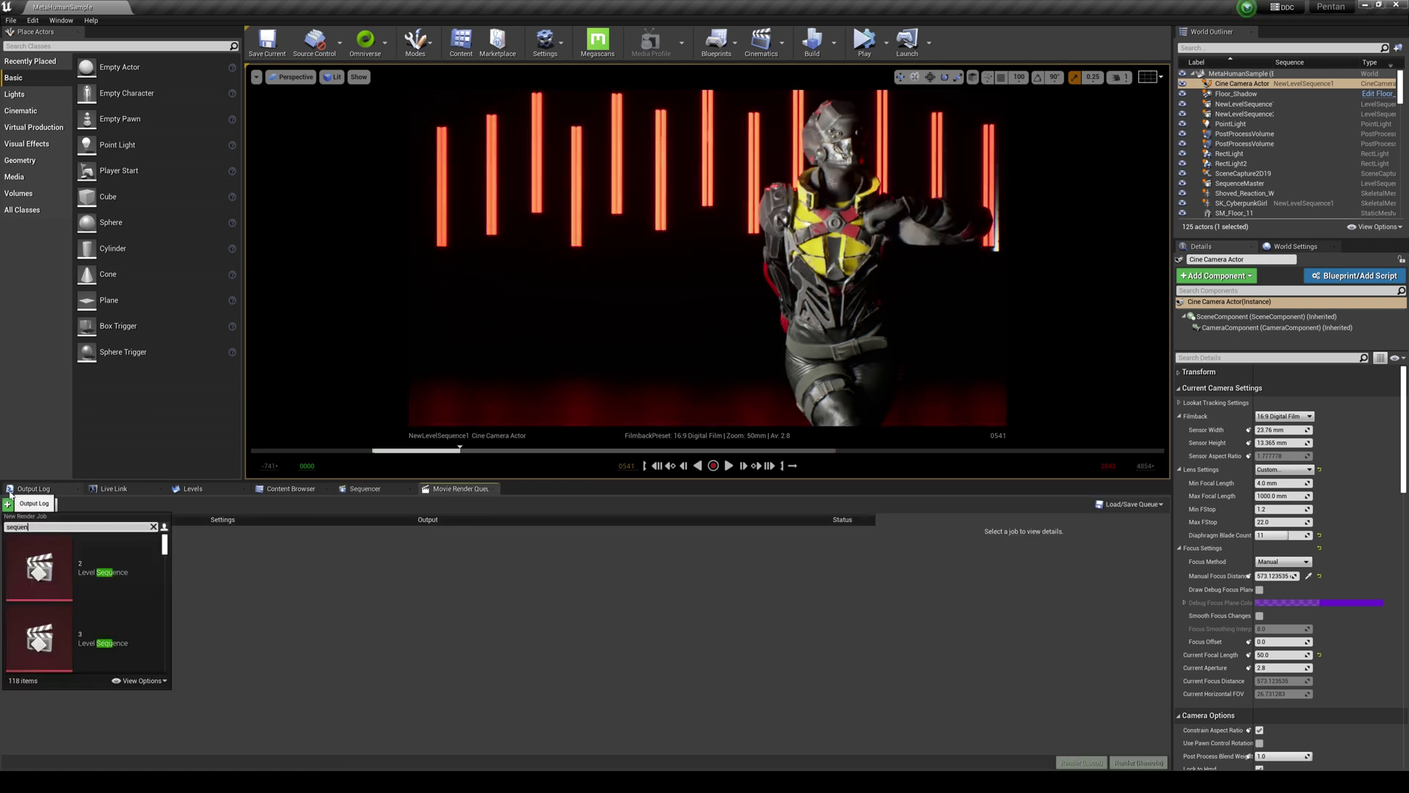
{"action": "left_click", "coordinate": [88, 569]}
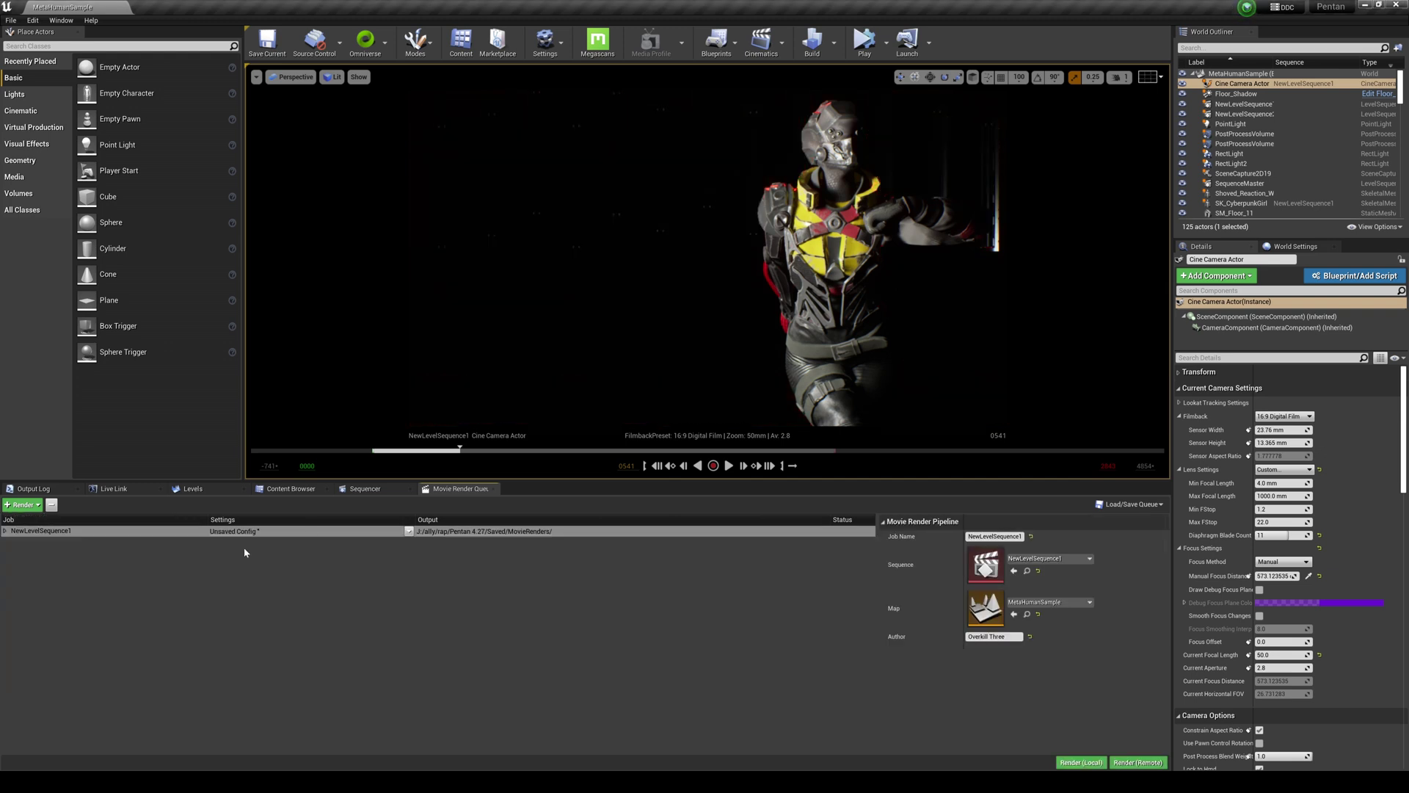
- Add a DLSS setting to the NewLevelSequence1 render job and set its DLSS Quality to Quality
{"action": "left_click", "coordinate": [232, 531]}
{"action": "left_click", "coordinate": [534, 235]}
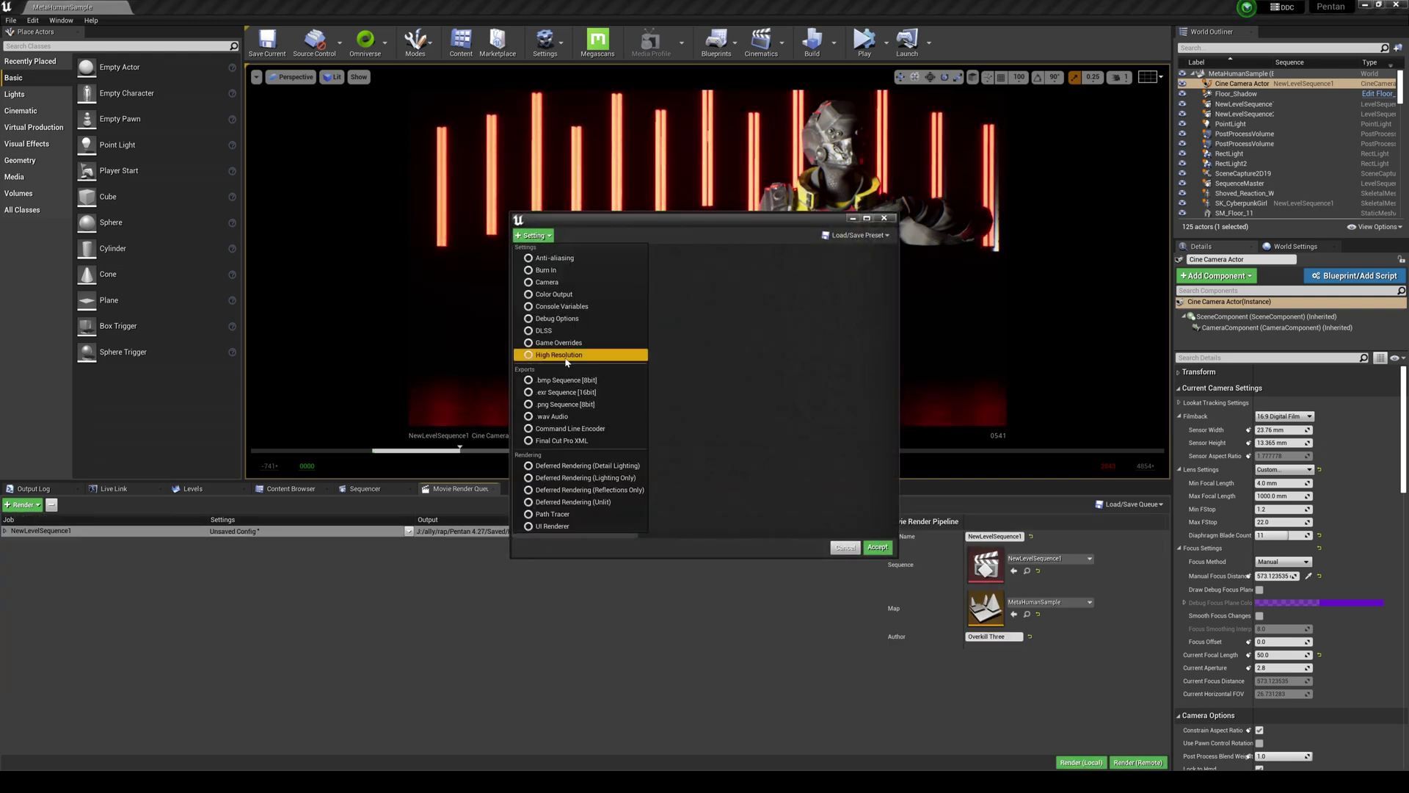
{"action": "left_click", "coordinate": [564, 330]}
{"action": "left_click", "coordinate": [794, 267]}
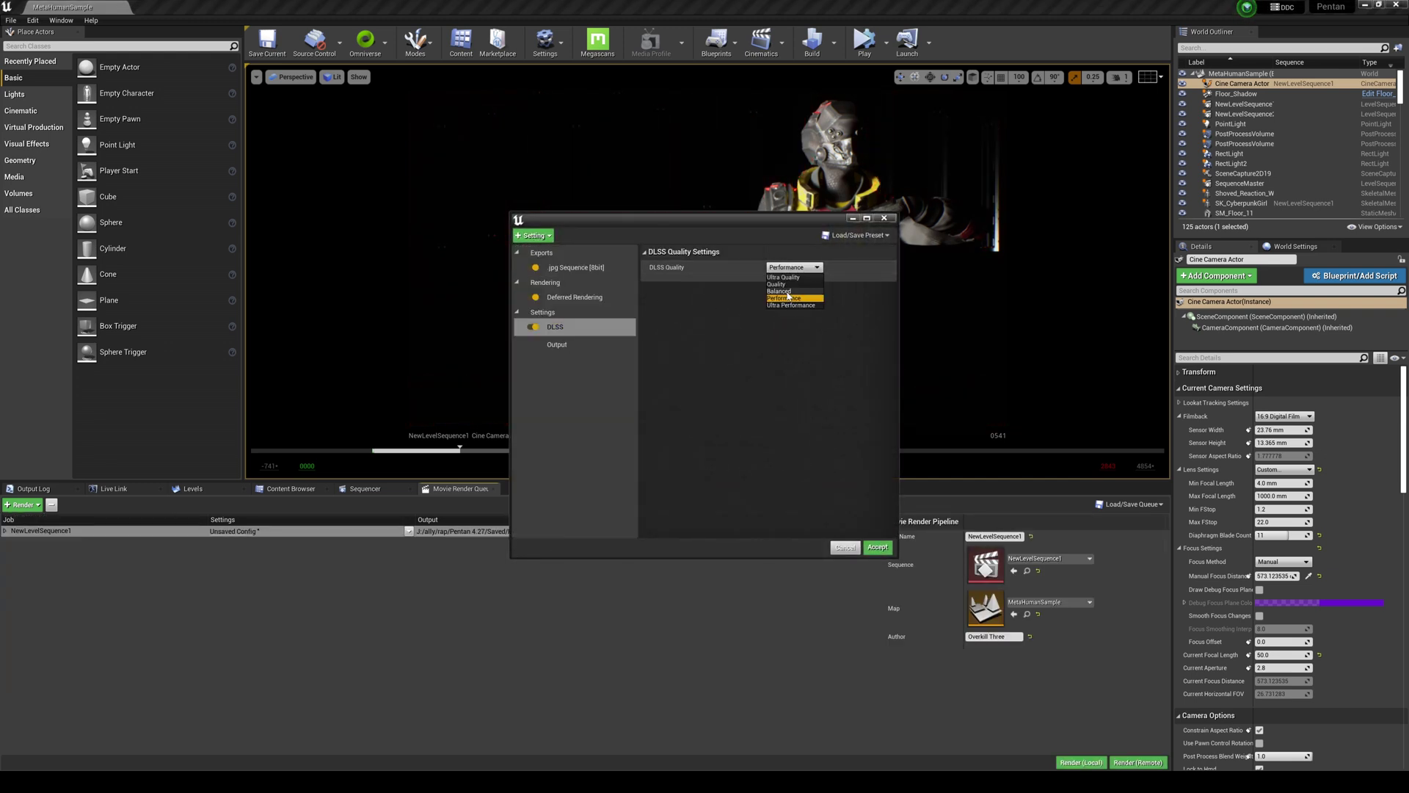
{"action": "left_click", "coordinate": [793, 294]}
- Set the job's output directory to the quality folder inside dlss test and the output resolution to 2560 x 1440
{"action": "left_click", "coordinate": [567, 345]}
{"action": "left_click", "coordinate": [865, 268]}
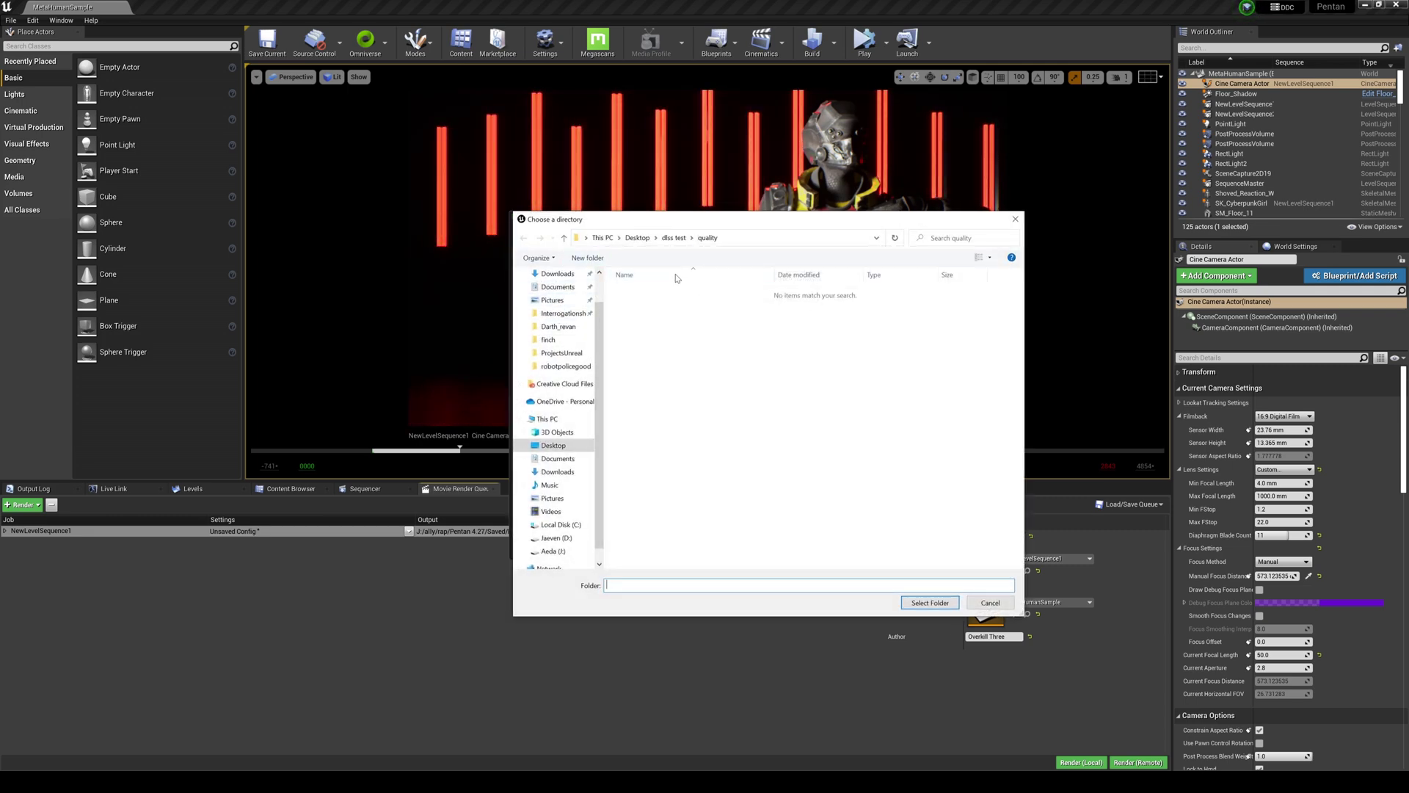
{"action": "left_click", "coordinate": [926, 603]}
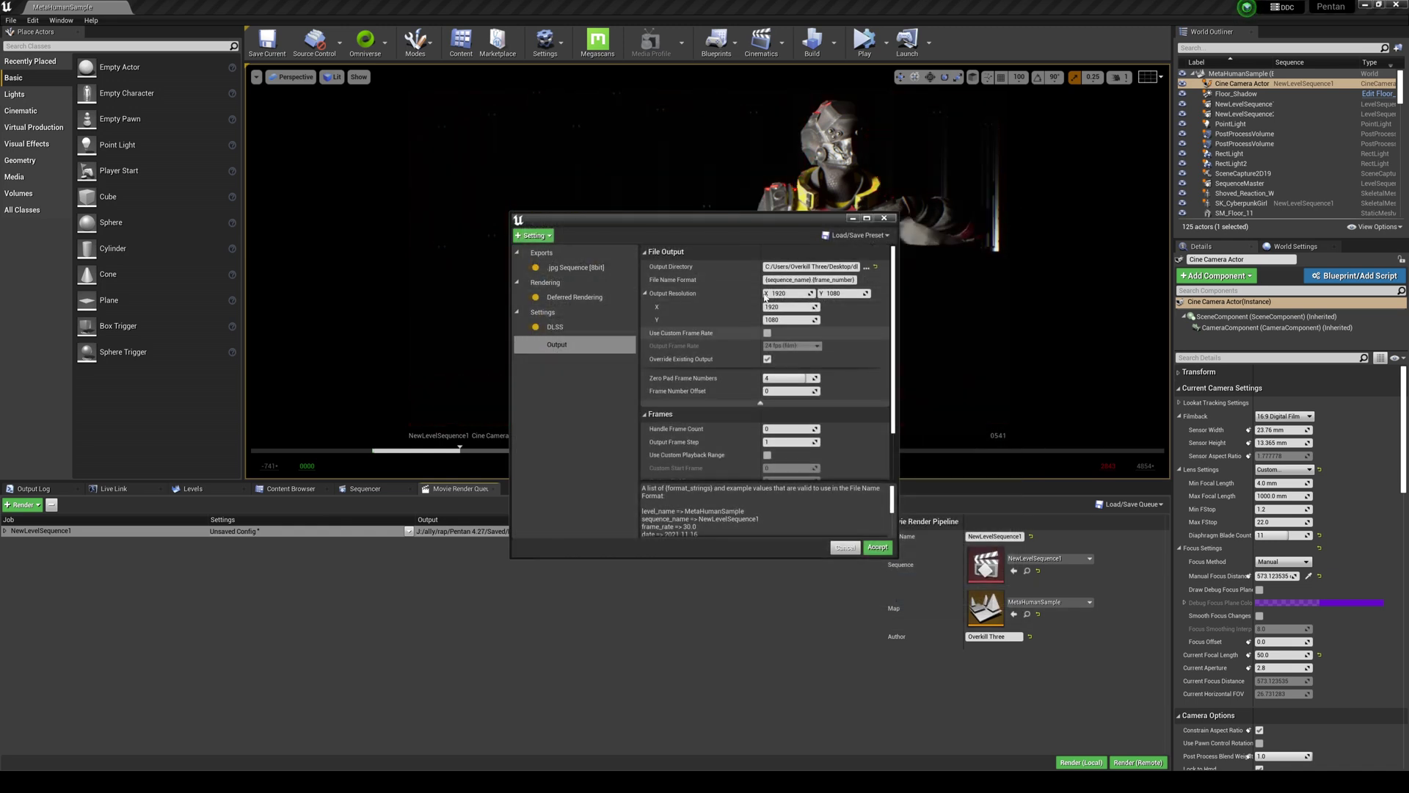
{"action": "left_click", "coordinate": [787, 307]}
{"action": "type", "text": "256"}
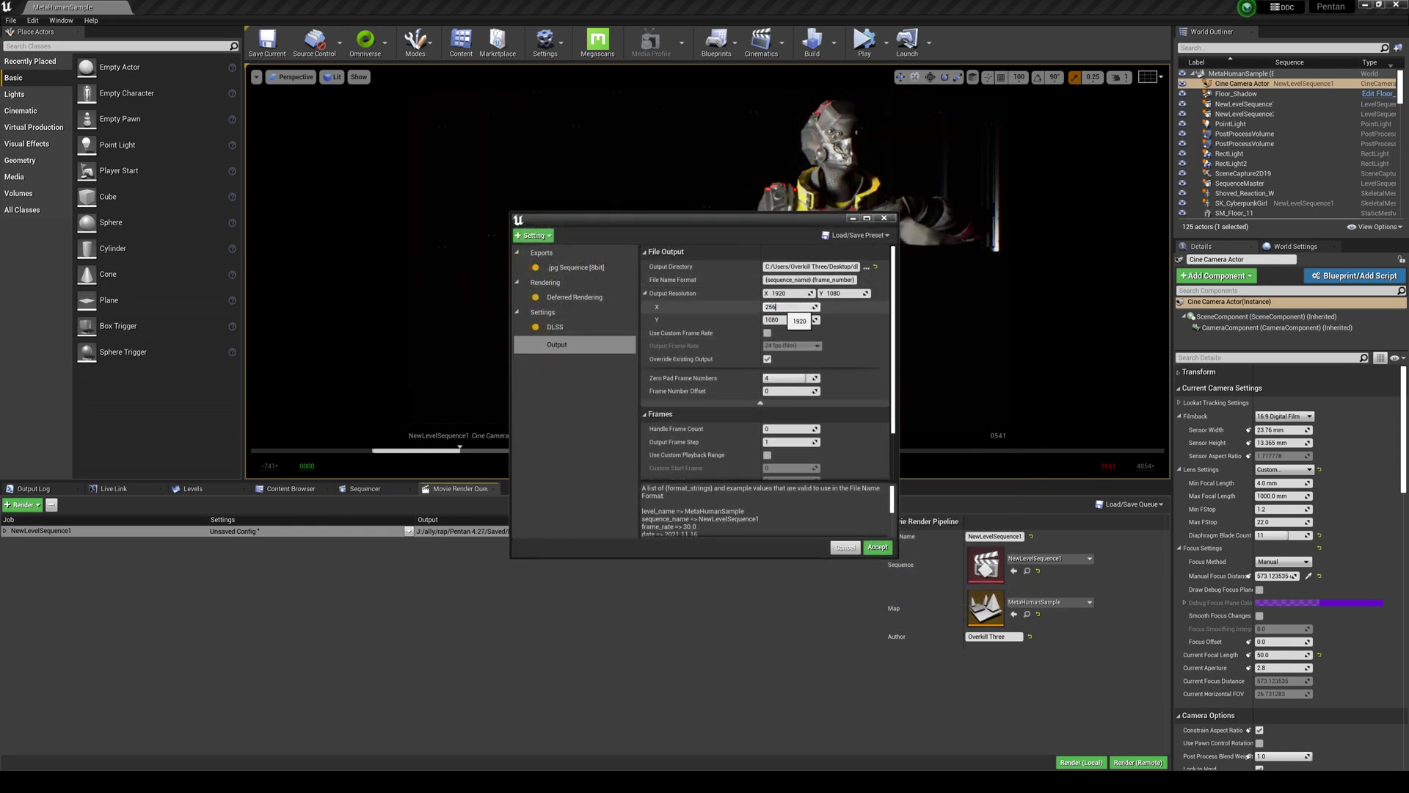
{"action": "type", "text": "1440"}
- Enable a custom frame rate for the output and set it to 30 fps
{"action": "left_click", "coordinate": [768, 333]}
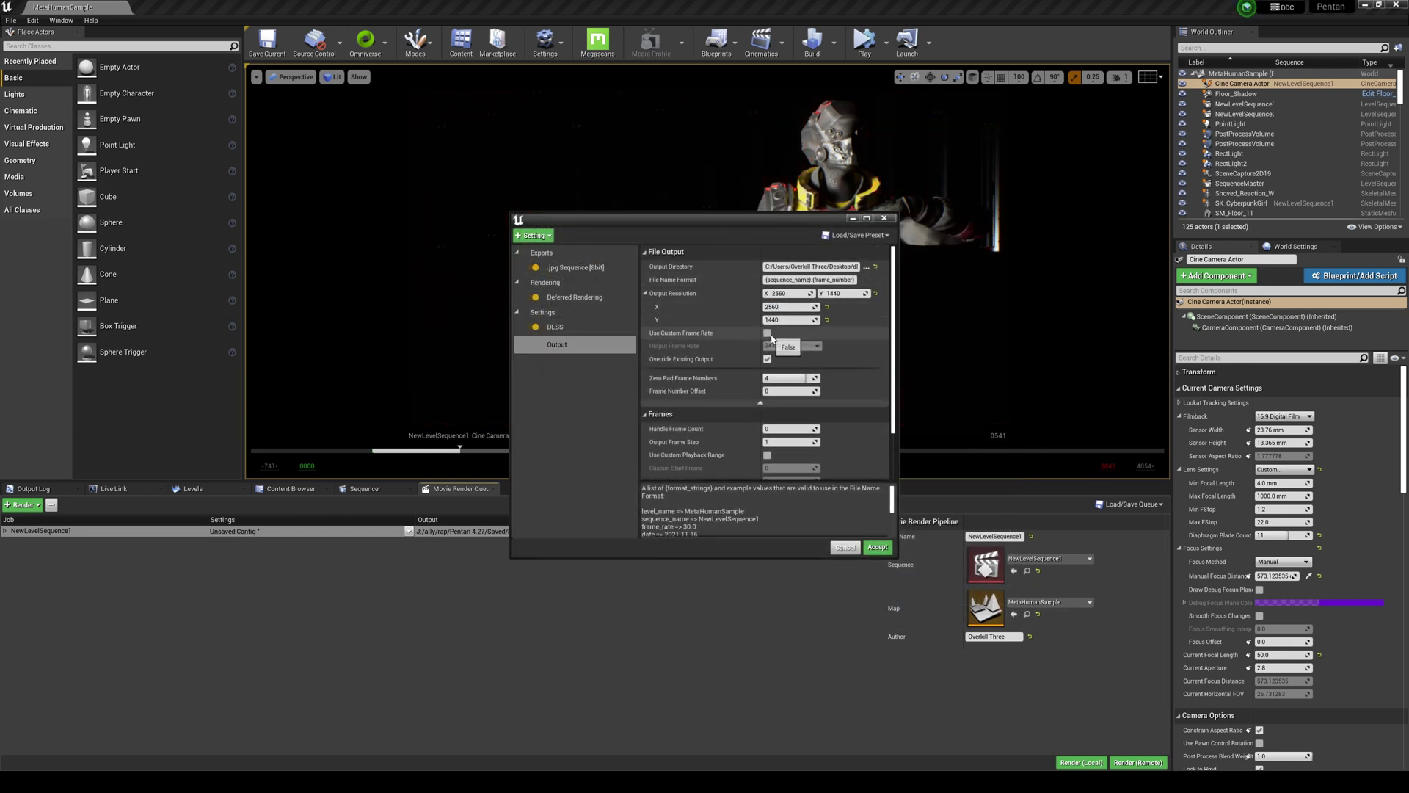
{"action": "left_click", "coordinate": [793, 345]}
{"action": "left_click", "coordinate": [781, 405]}
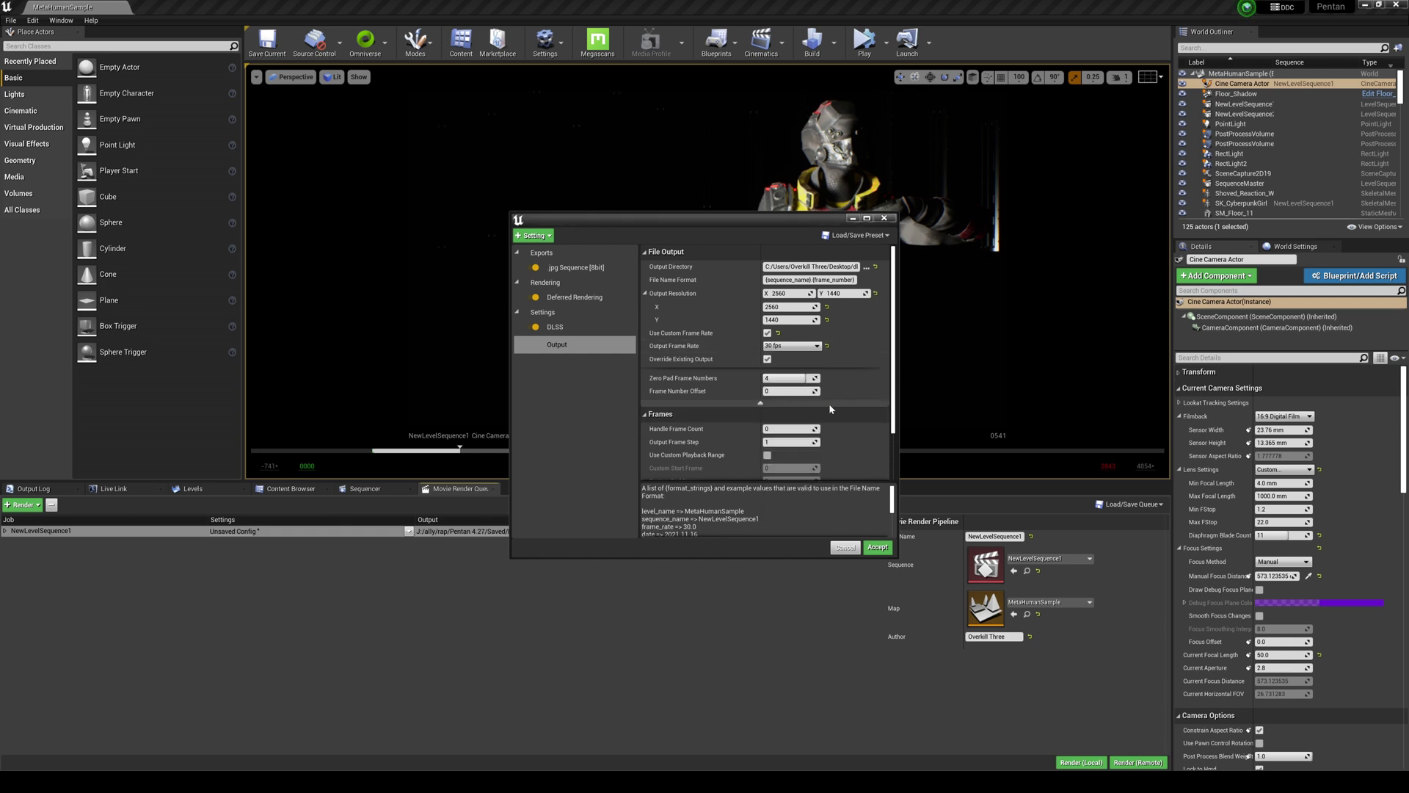
- Enable a custom playback range from frame 400 to 560 and accept the job configuration
{"action": "left_click", "coordinate": [767, 455]}
{"action": "scroll", "coordinate": [769, 455], "scroll_direction": "down", "scroll_amount": 2}
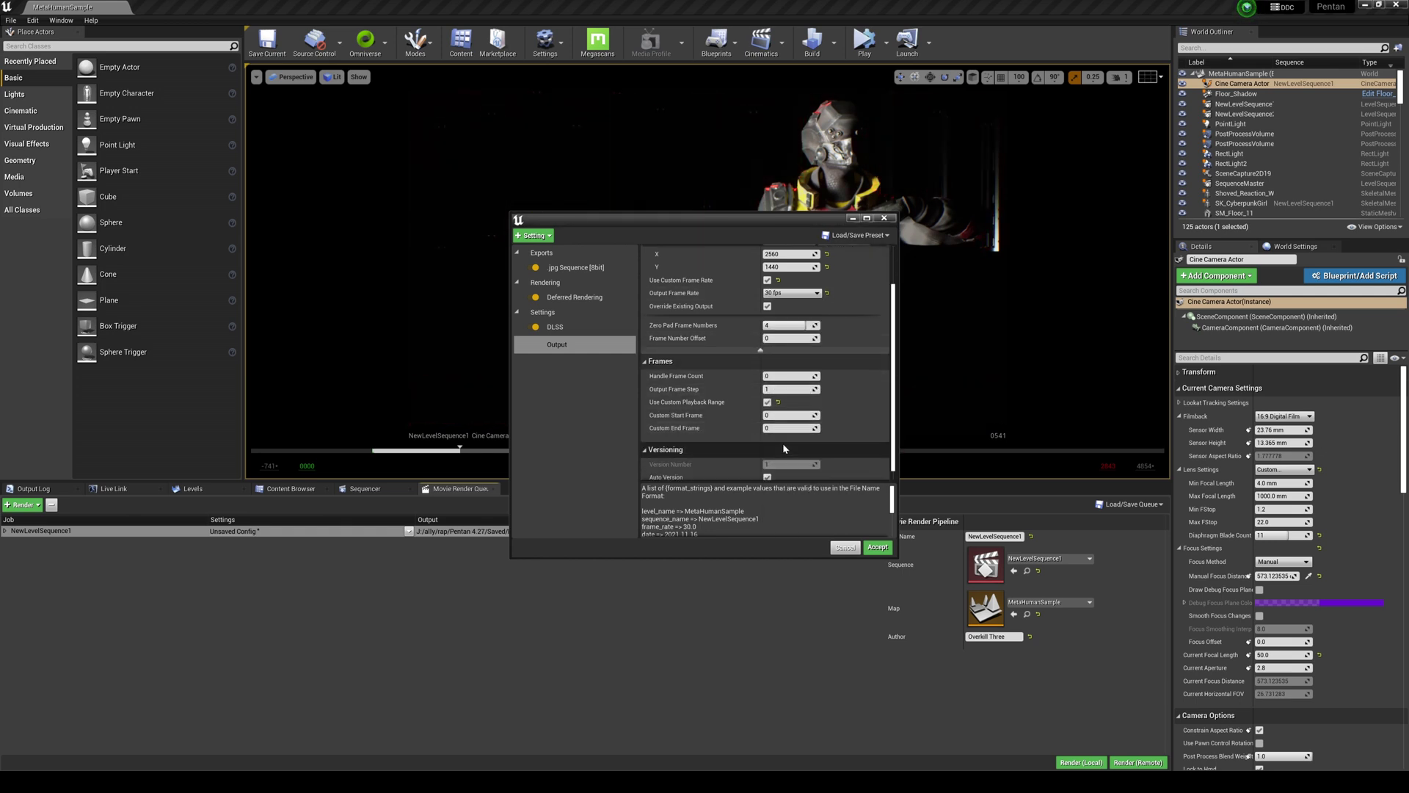
{"action": "left_click", "coordinate": [775, 416]}
{"action": "type", "text": "456"}
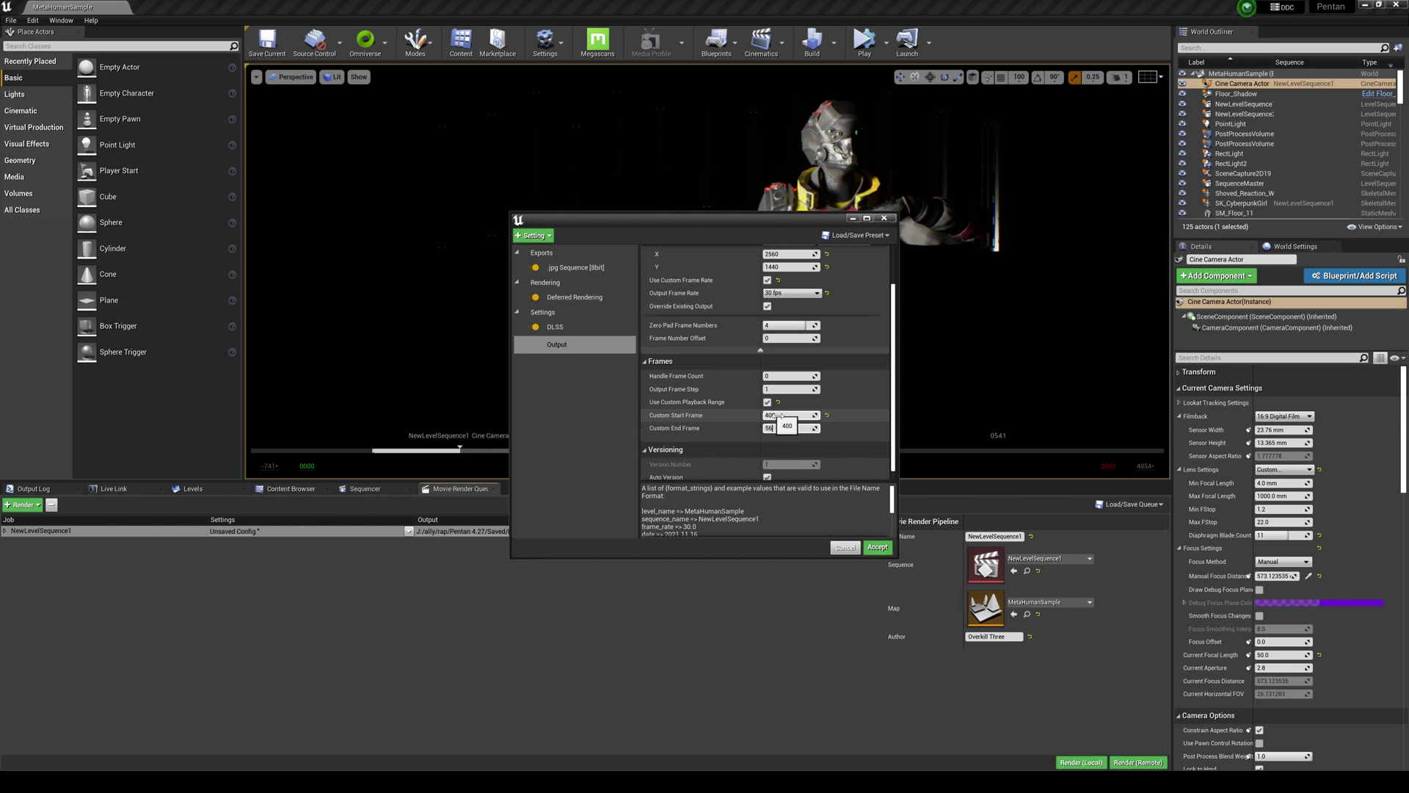
{"action": "type", "text": "0"}
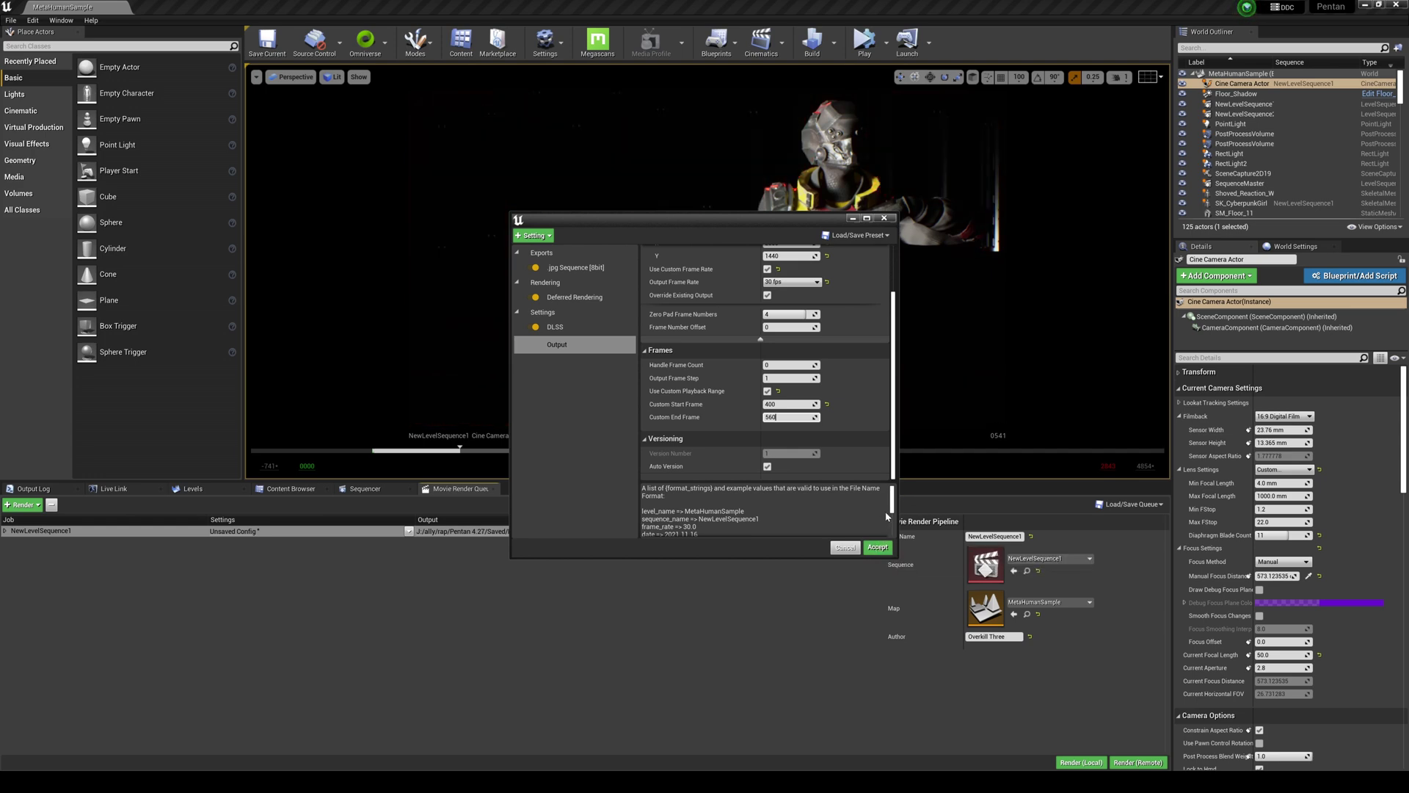
{"action": "left_click", "coordinate": [878, 547]}
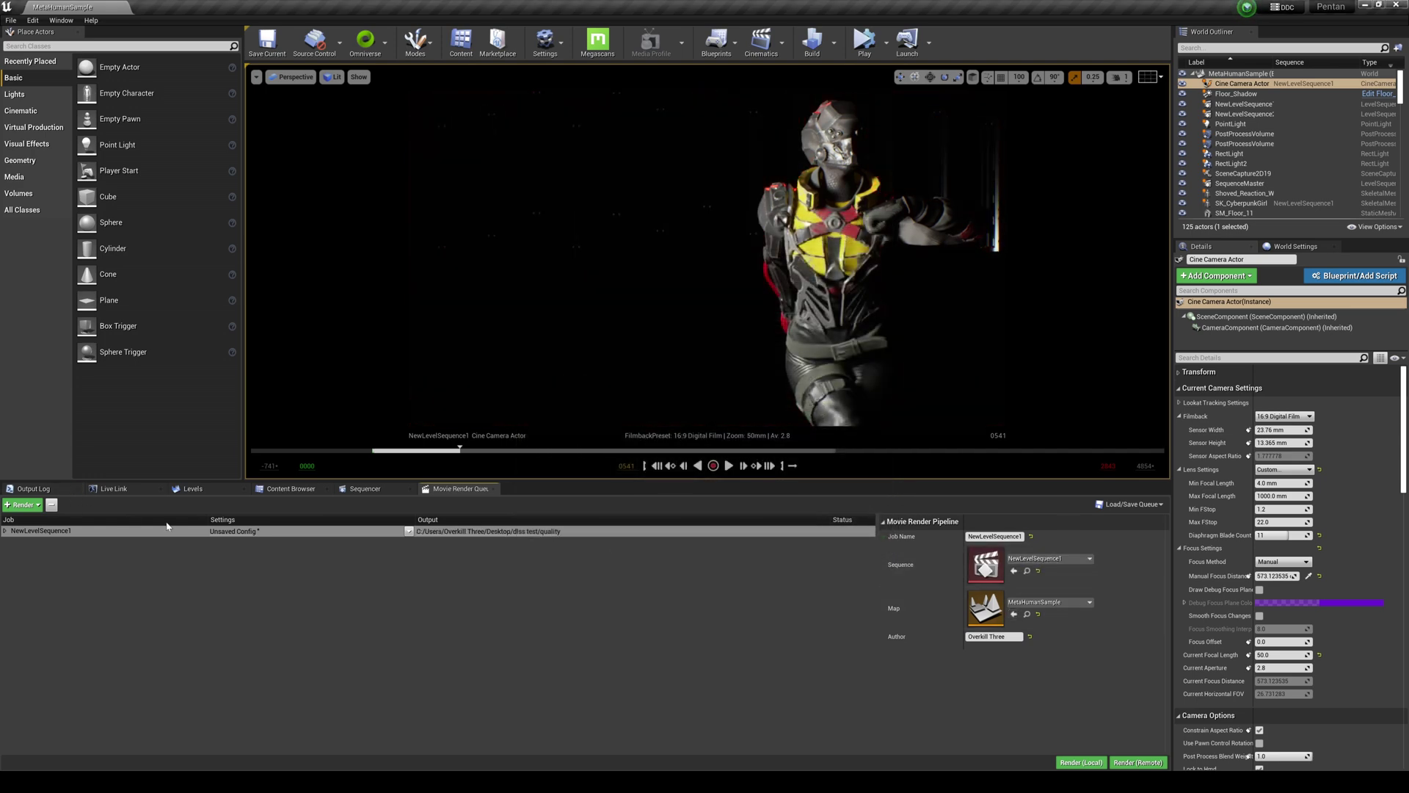
- Review the job's DLSS and output settings, and render the queue locally, continuing past the blueprint compilation errors
{"action": "left_click", "coordinate": [240, 532]}
{"action": "left_click", "coordinate": [580, 328]}
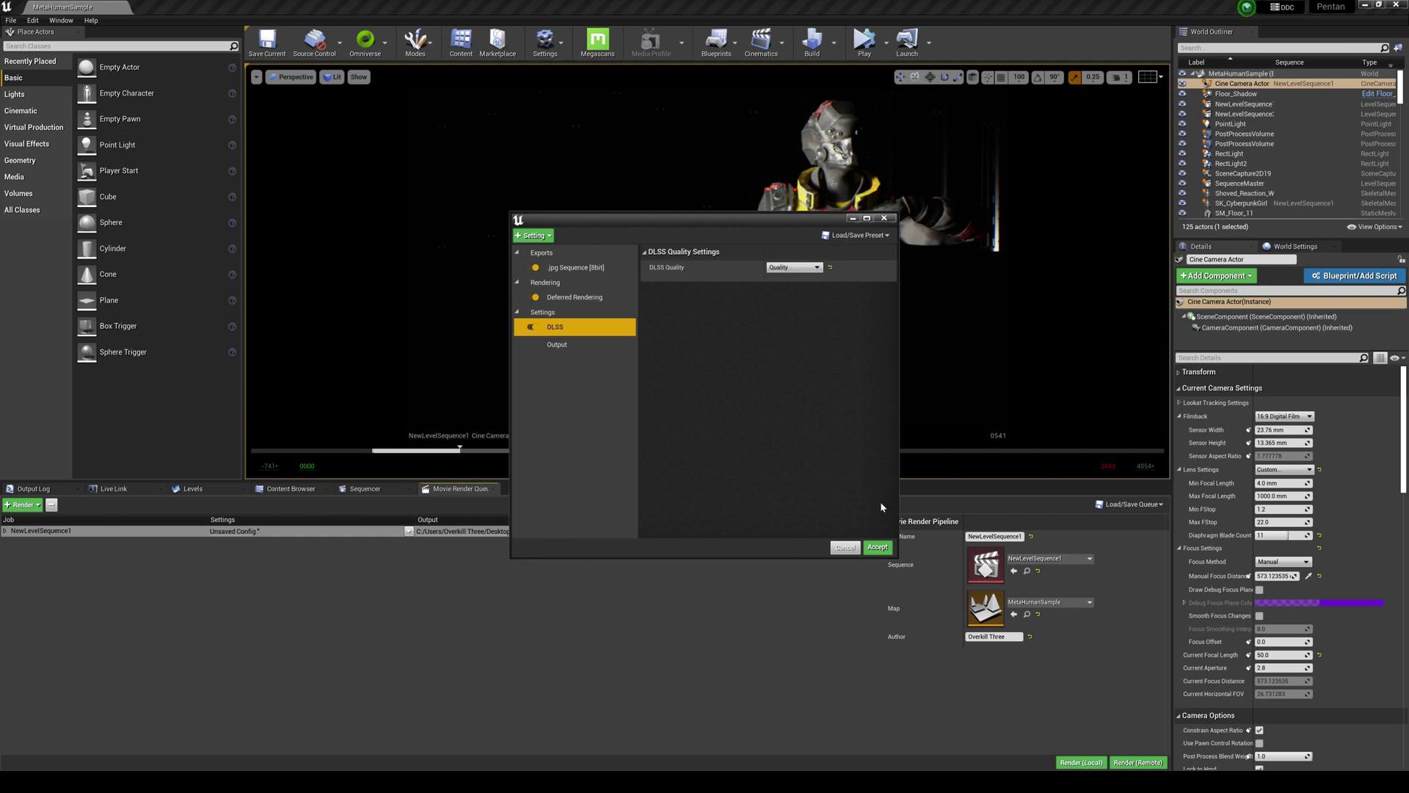
{"action": "left_click_drag", "start_coordinate": [897, 556], "coordinate": [1000, 689]}
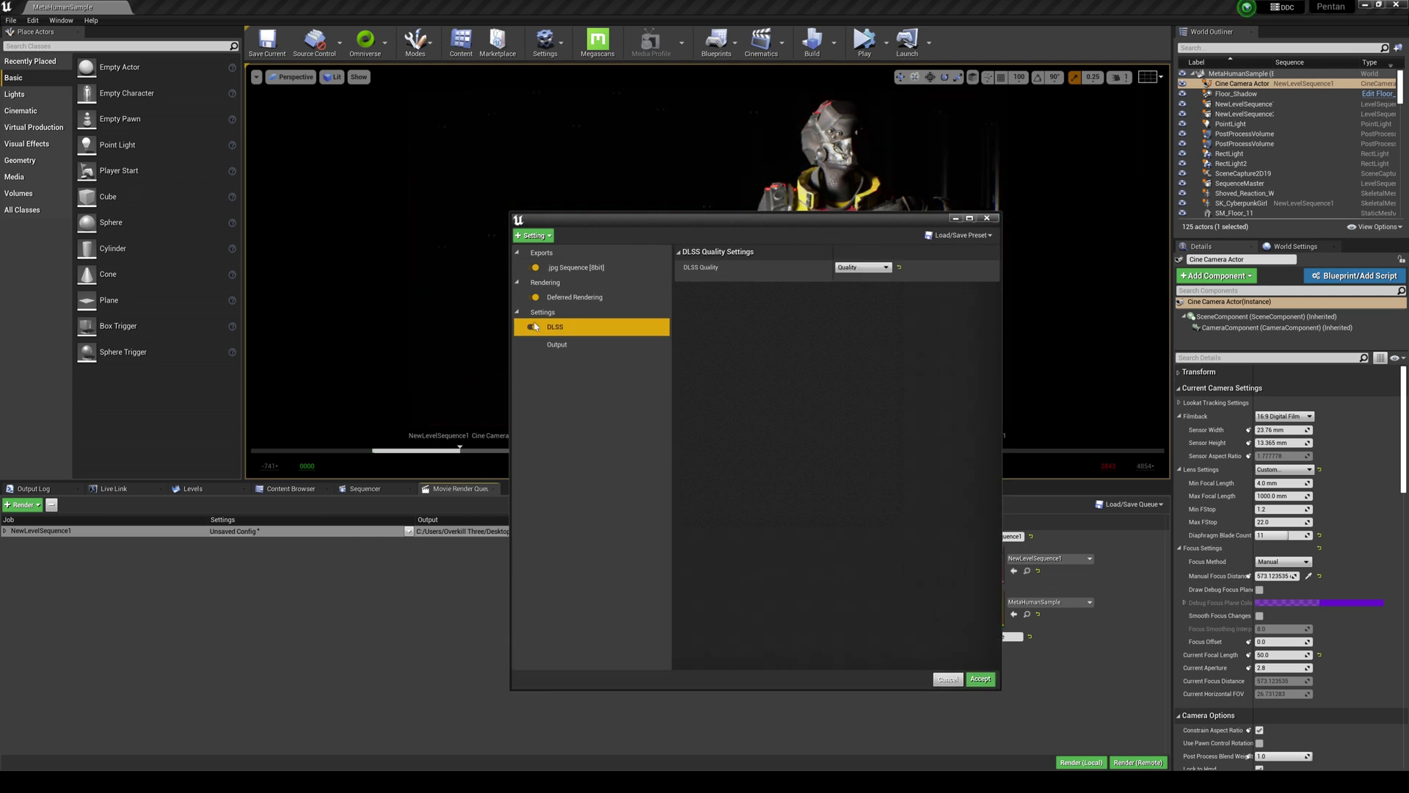
{"action": "left_click", "coordinate": [572, 345]}
{"action": "left_click_drag", "start_coordinate": [997, 633], "coordinate": [998, 660]}
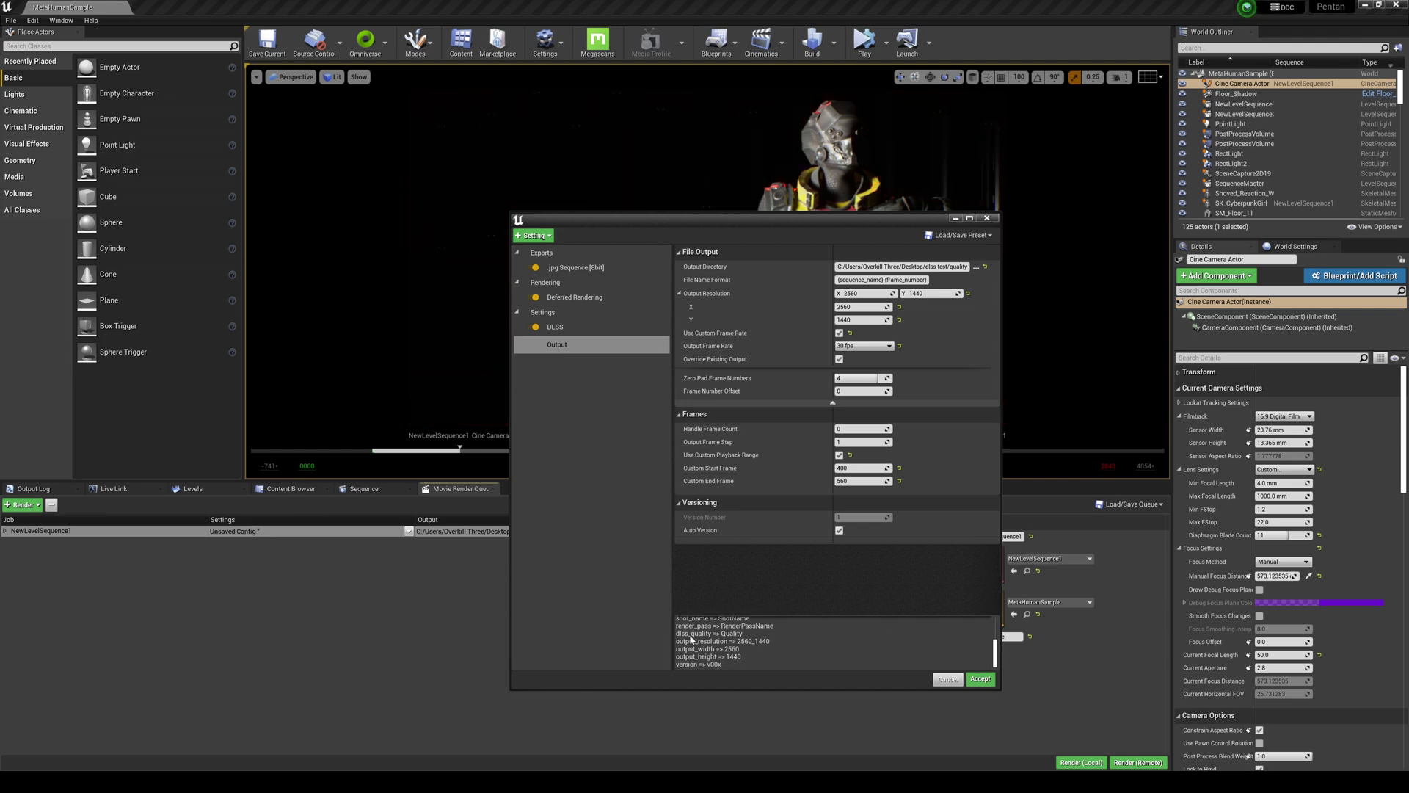
{"action": "left_click", "coordinate": [981, 679]}
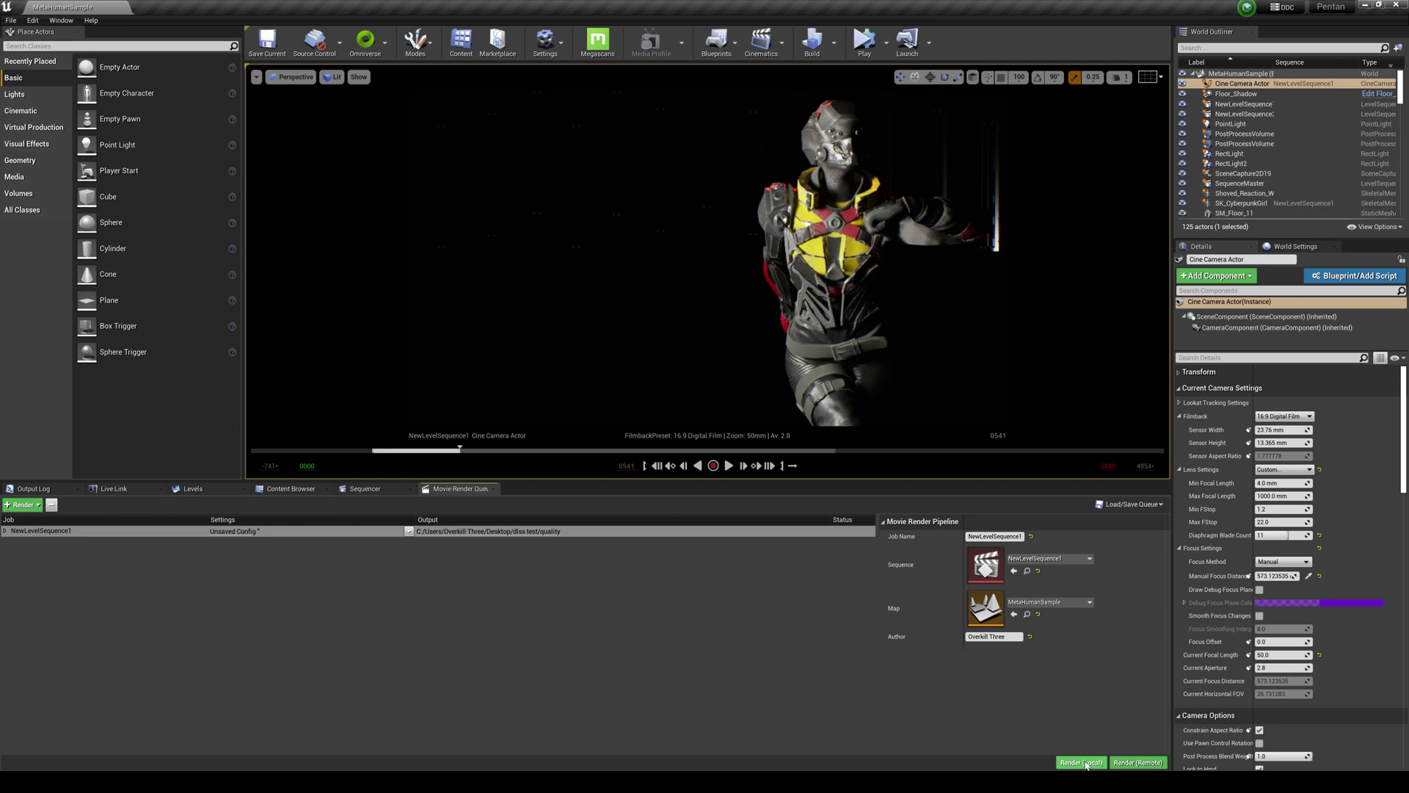
{"action": "left_click", "coordinate": [1087, 763]}
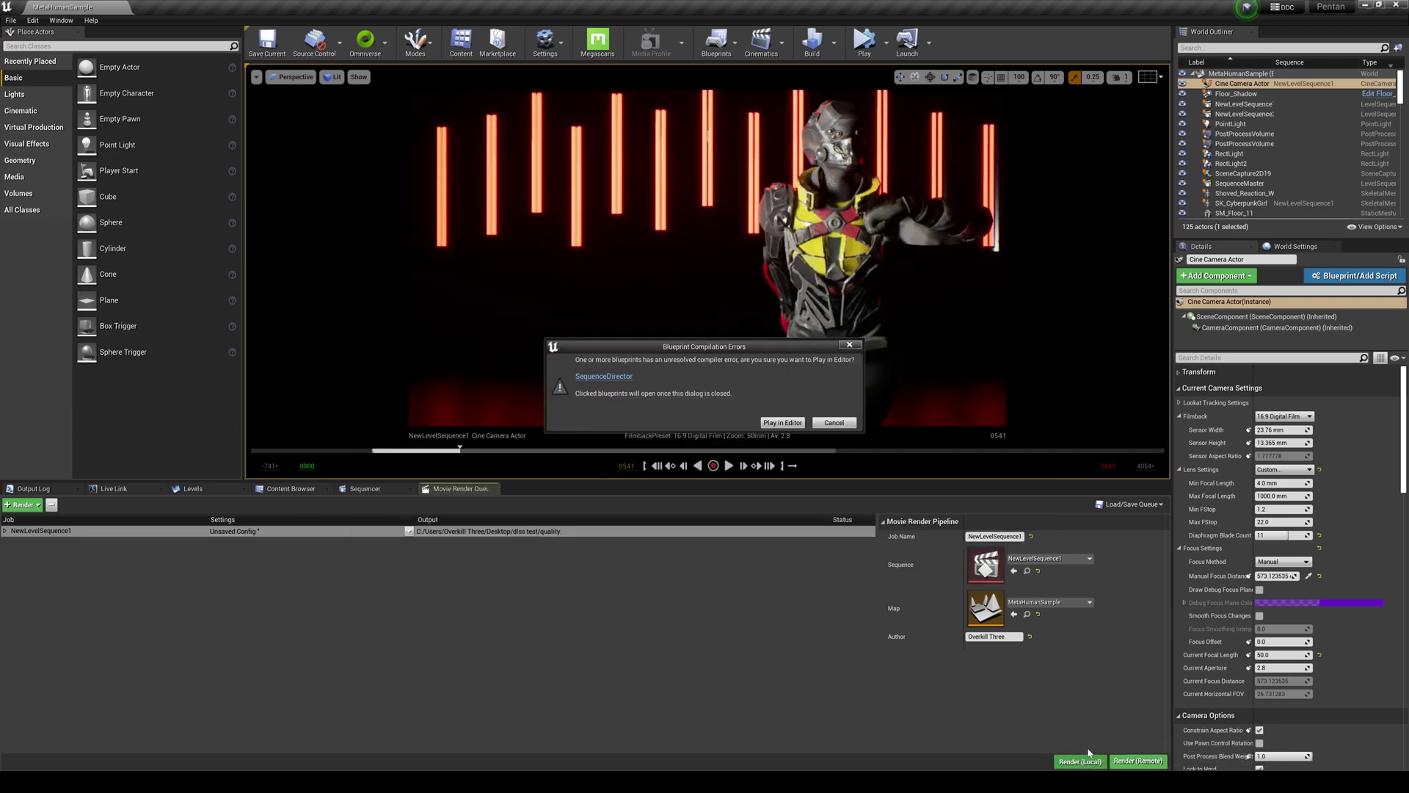
{"action": "left_click", "coordinate": [781, 423]}
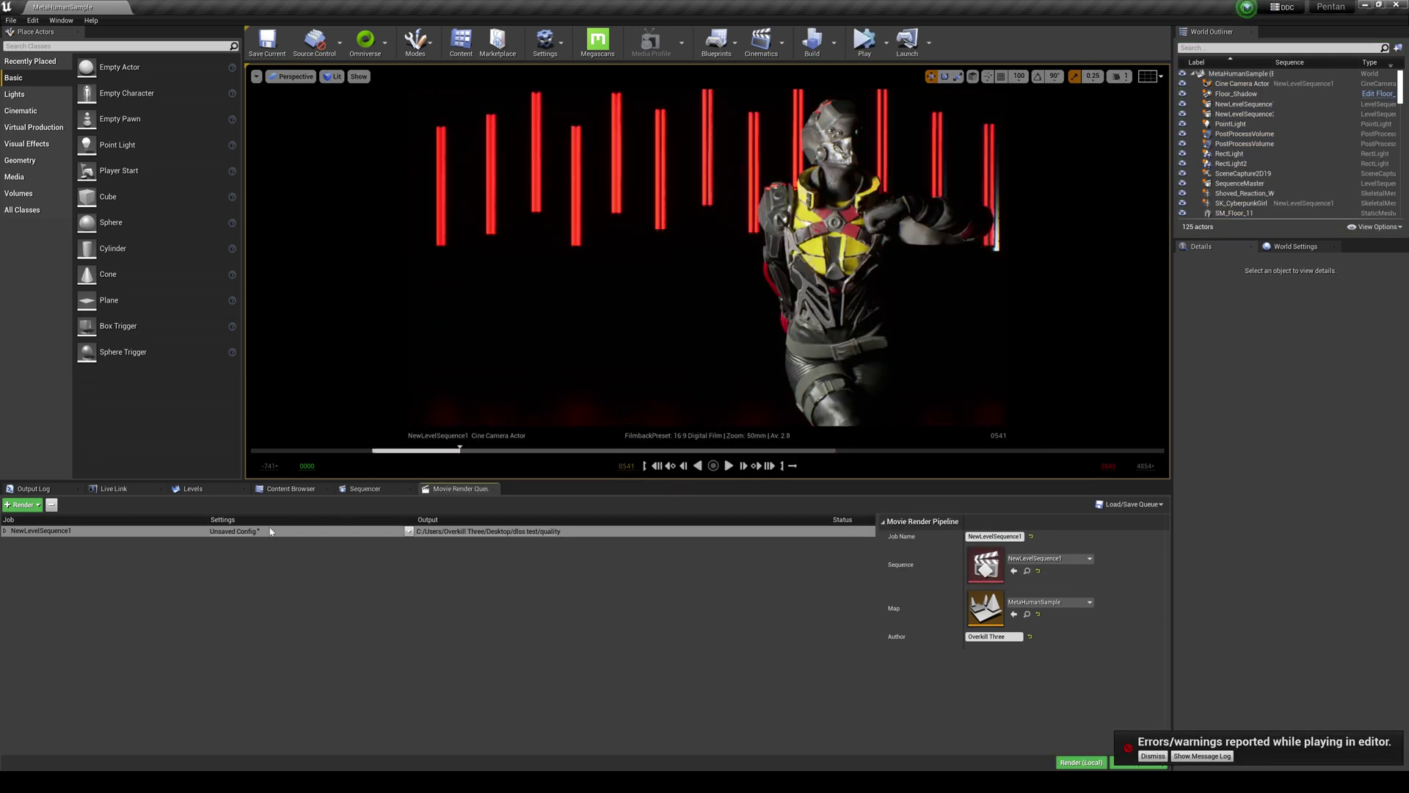
- Set the output directory to a new folder named none inside dlss test and the file name format to none.{frame_number}
{"action": "left_click", "coordinate": [254, 531]}
{"action": "left_click", "coordinate": [573, 344]}
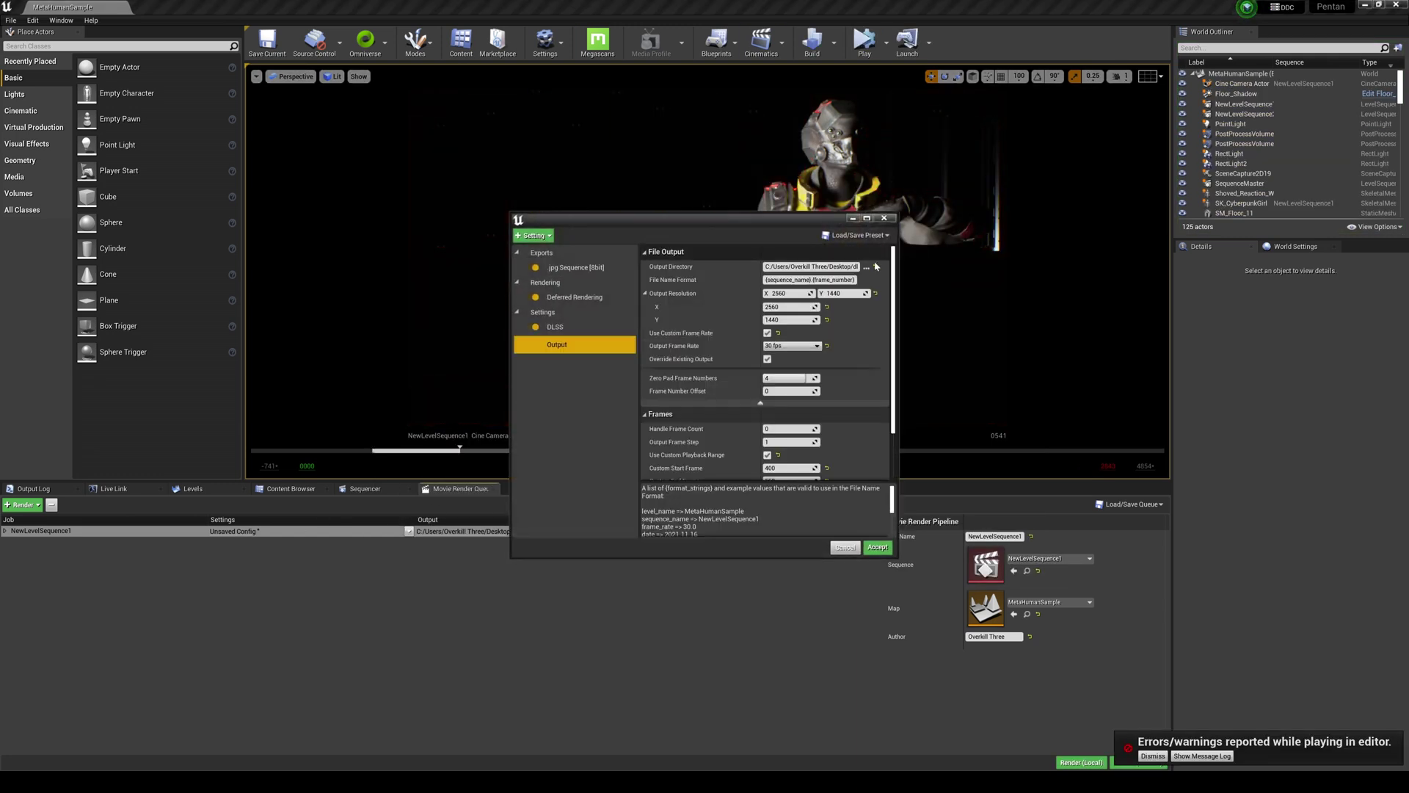
{"action": "left_click", "coordinate": [866, 268]}
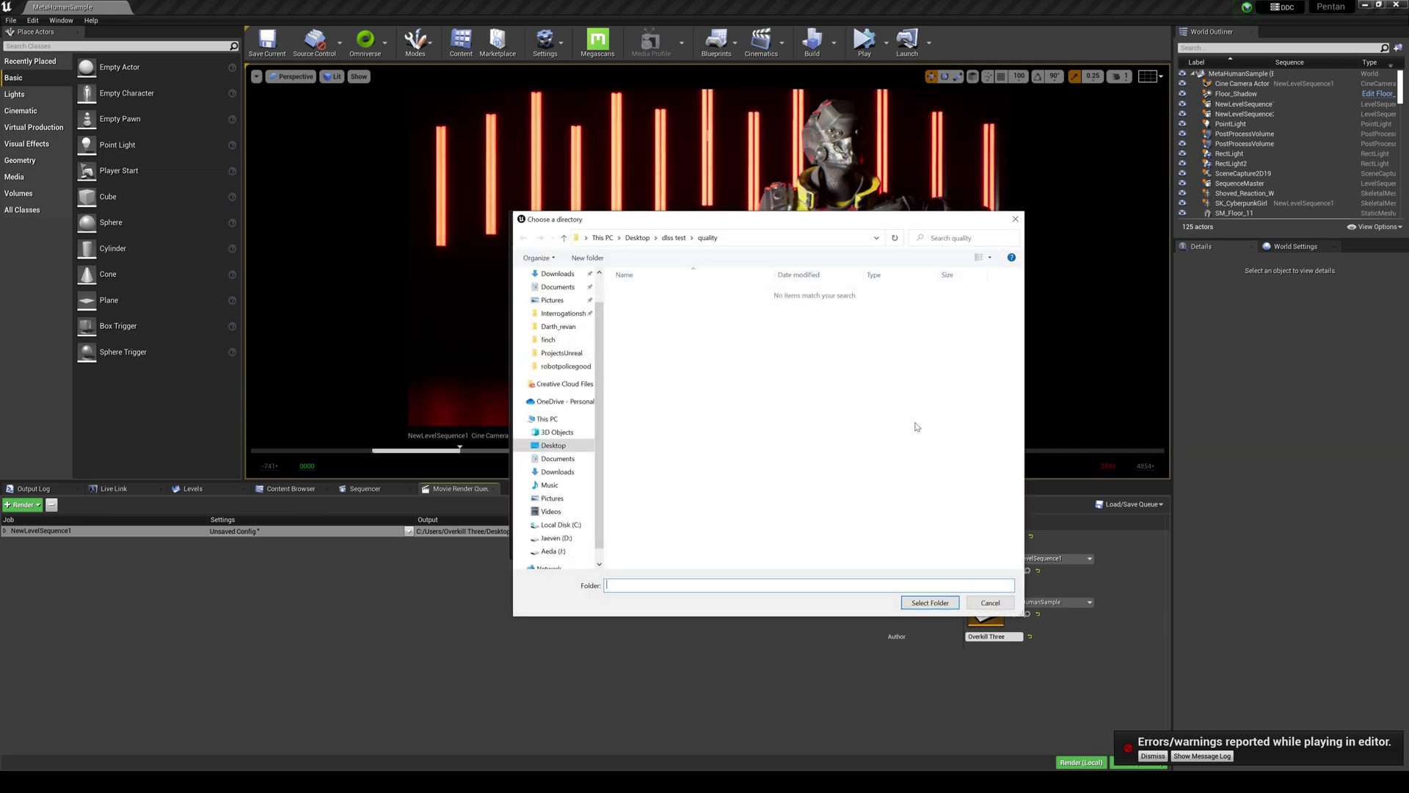
{"action": "right_click", "coordinate": [655, 392]}
{"action": "left_click", "coordinate": [814, 523]}
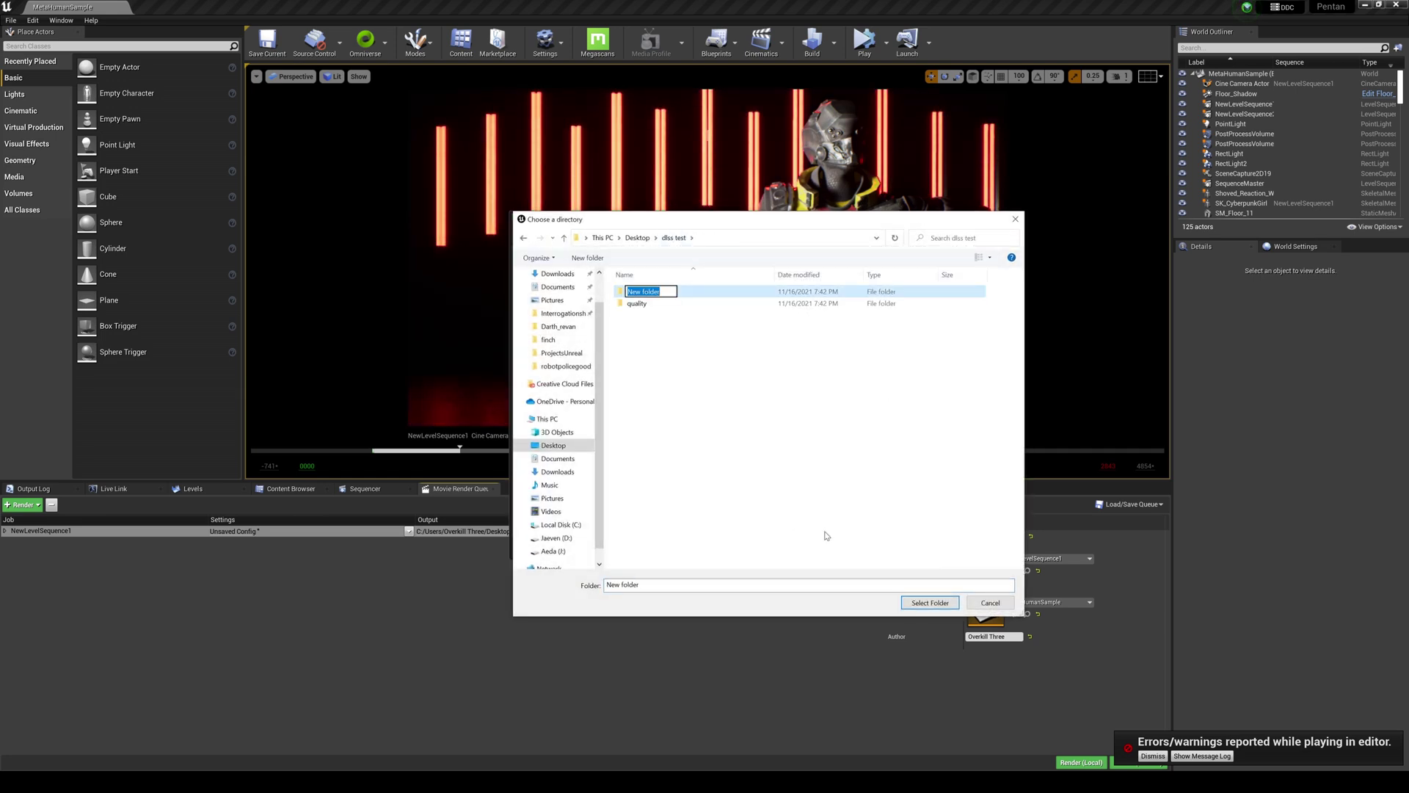
{"action": "key", "text": "Return"}
{"action": "key", "text": "Return"}
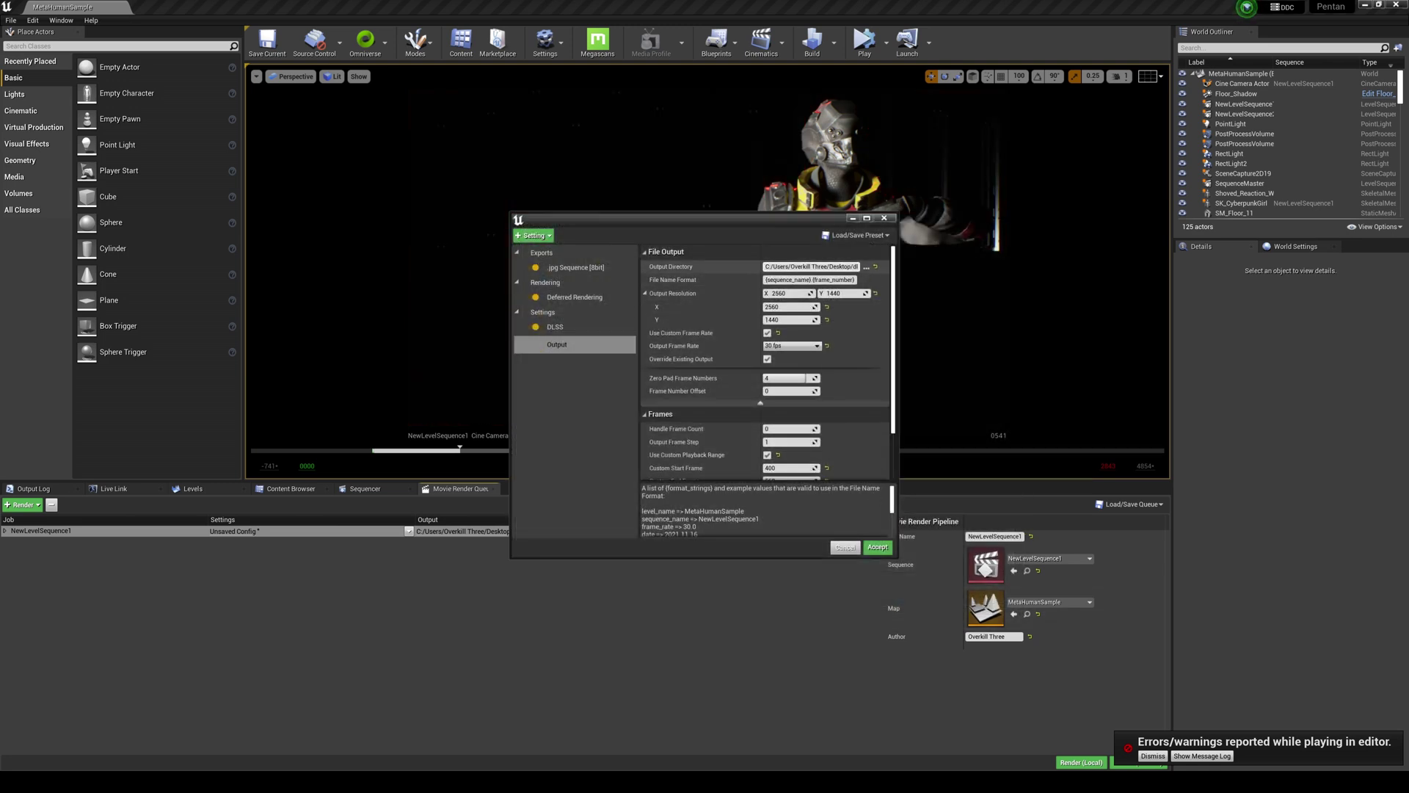
{"action": "double_click", "coordinate": [787, 279]}
{"action": "type", "text": "none"}
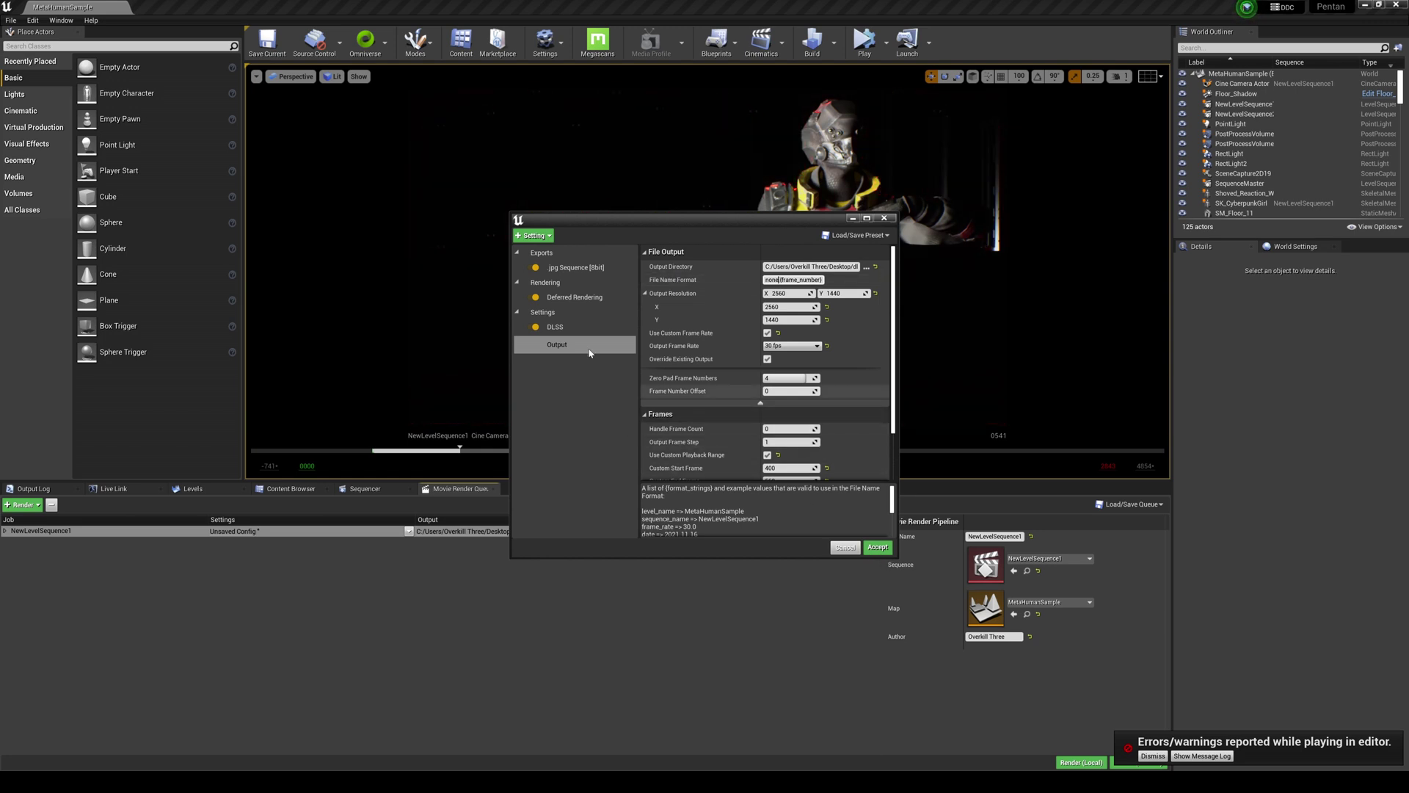
- Disable the job's DLSS setting and render the queue locally
{"action": "left_click", "coordinate": [538, 326]}
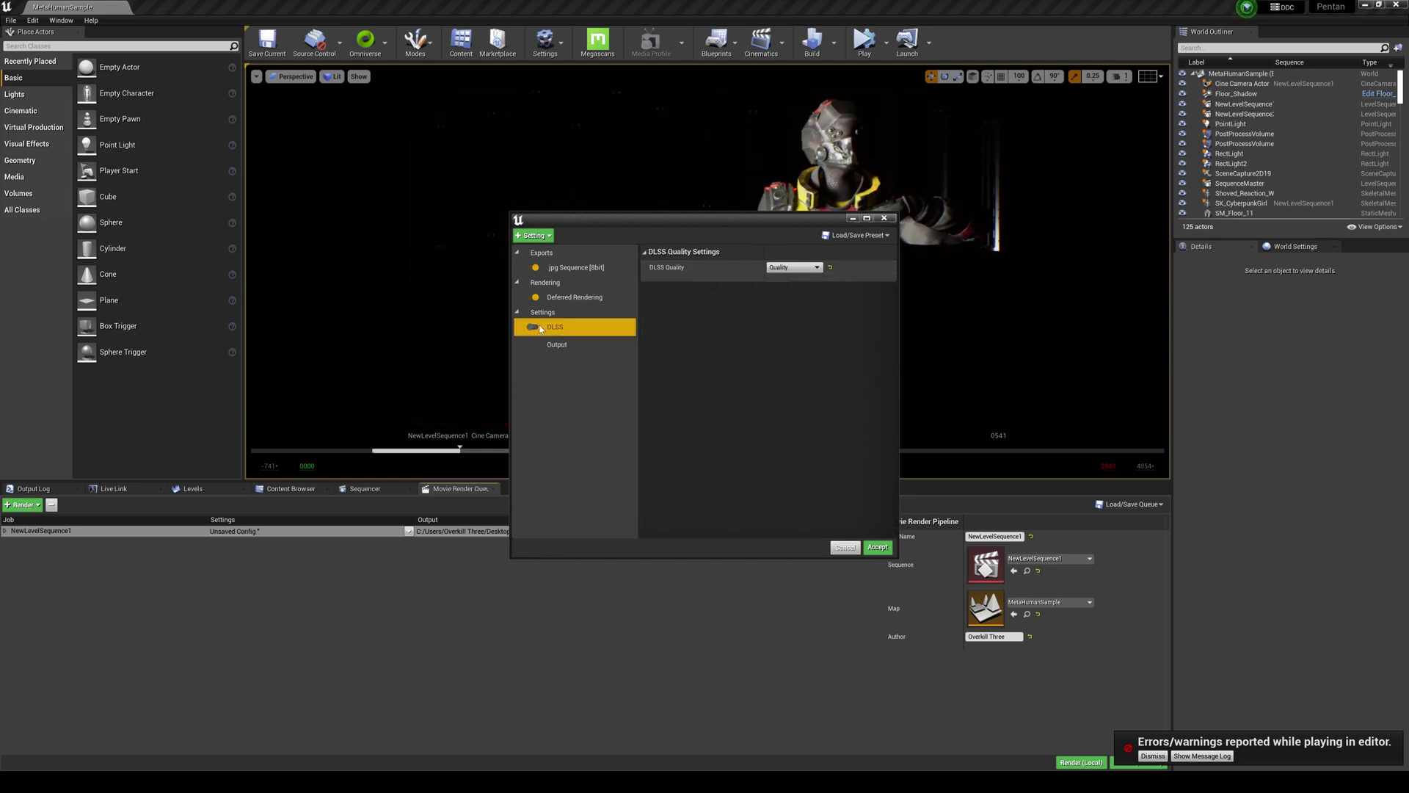
{"action": "left_click", "coordinate": [878, 547]}
{"action": "left_click", "coordinate": [1080, 763]}
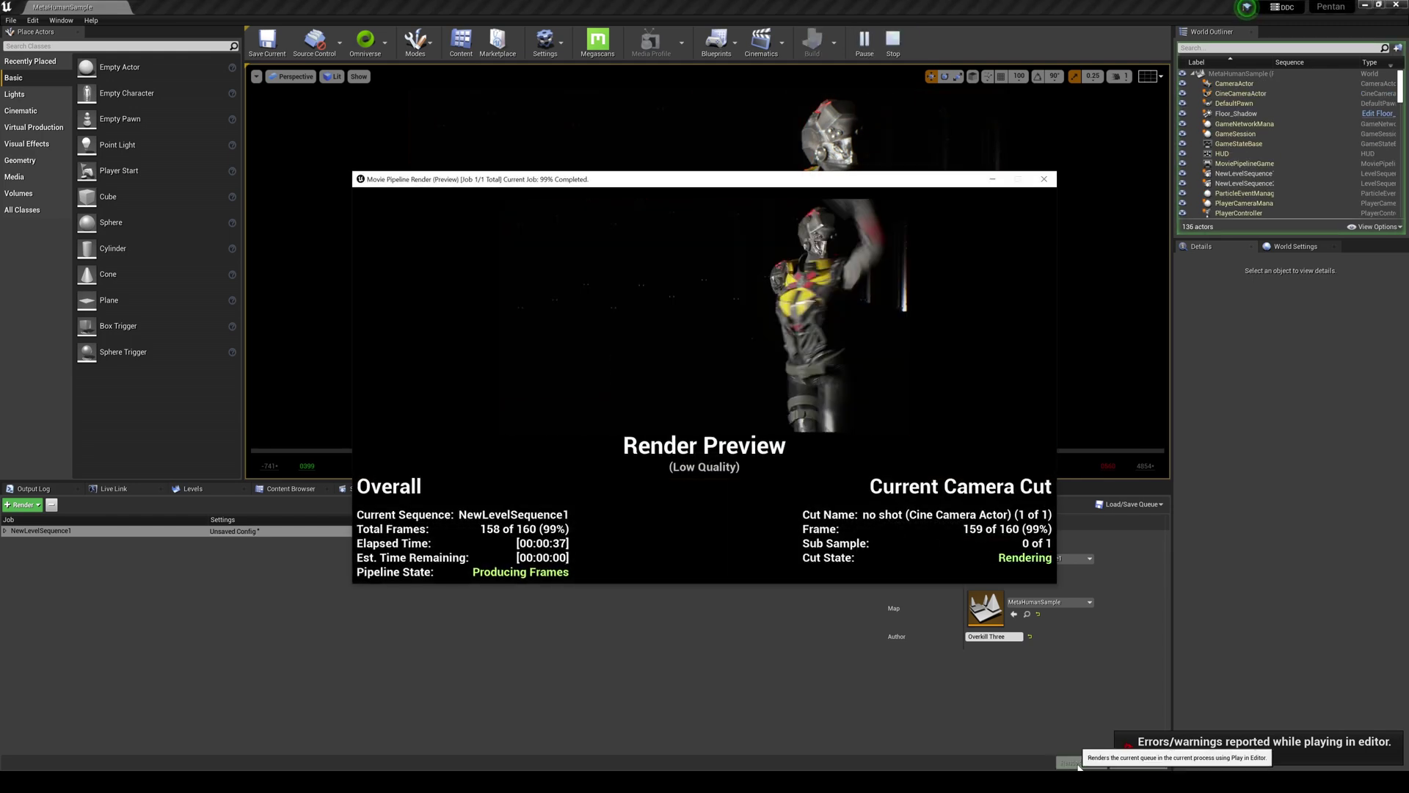
- Check the Message Log for the Play in Editor errors
{"action": "left_click", "coordinate": [1202, 756]}
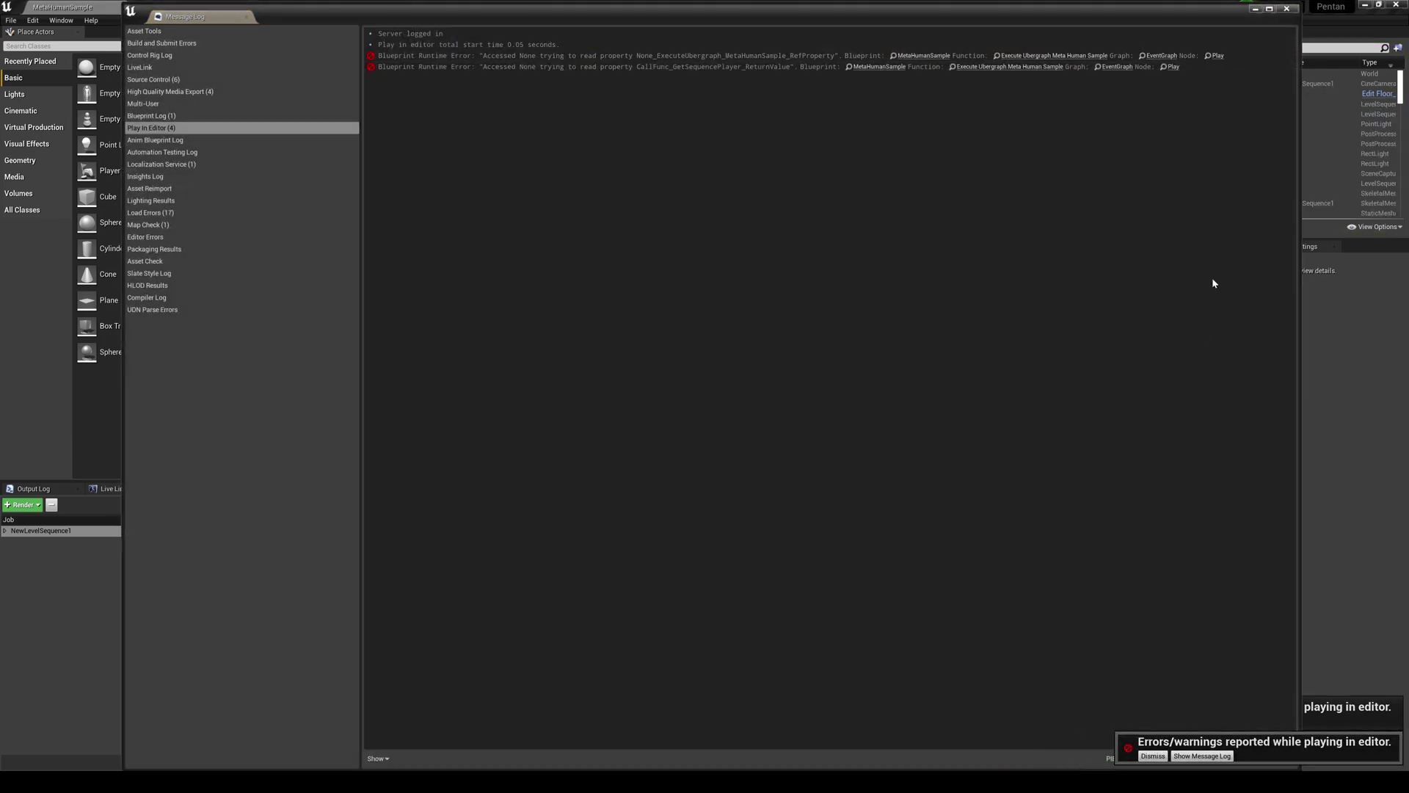
{"action": "left_click", "coordinate": [1287, 8]}
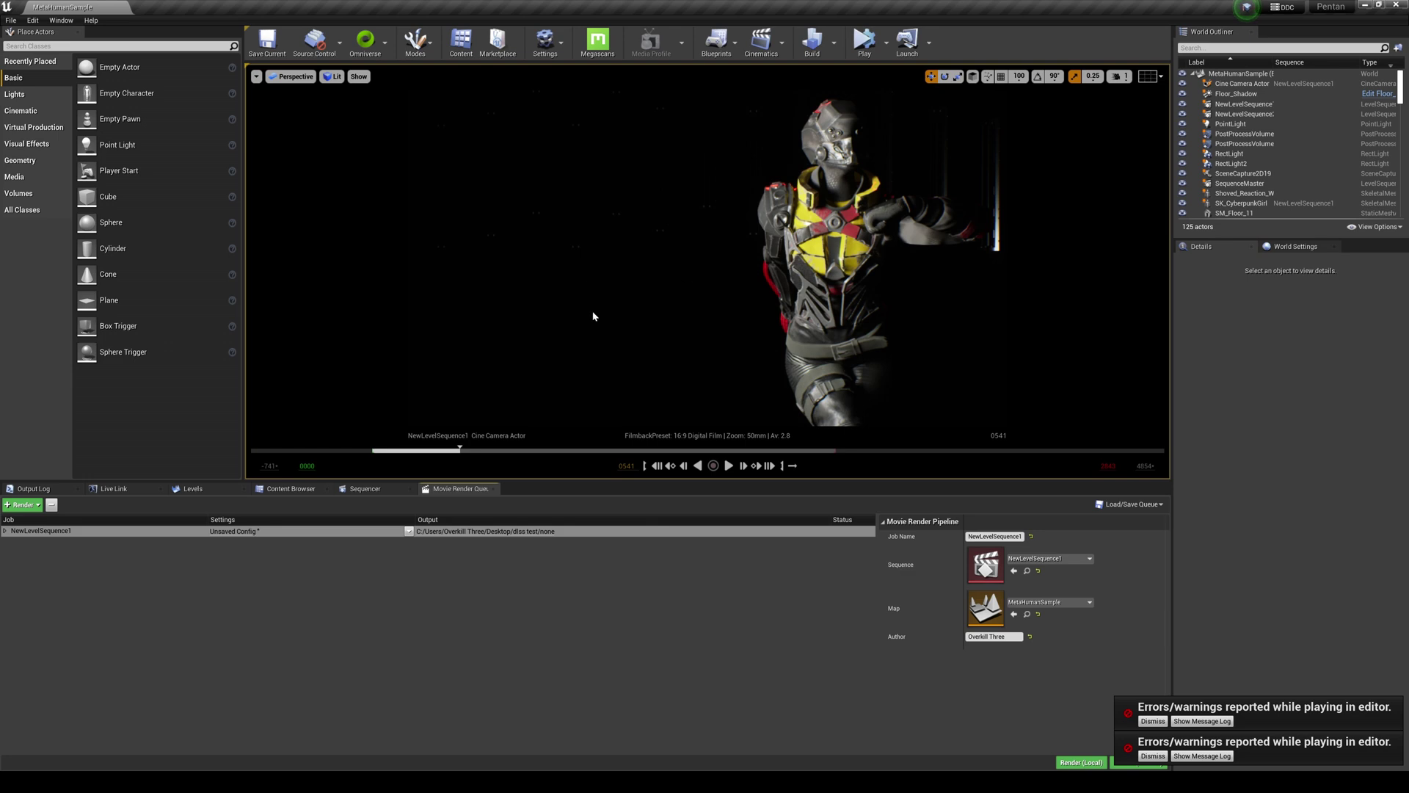
- Set the job's output directory to a new folder inside dlss test and the file name format to 4kqual.{frame_number}
{"action": "left_click", "coordinate": [240, 531]}
{"action": "left_click", "coordinate": [556, 344]}
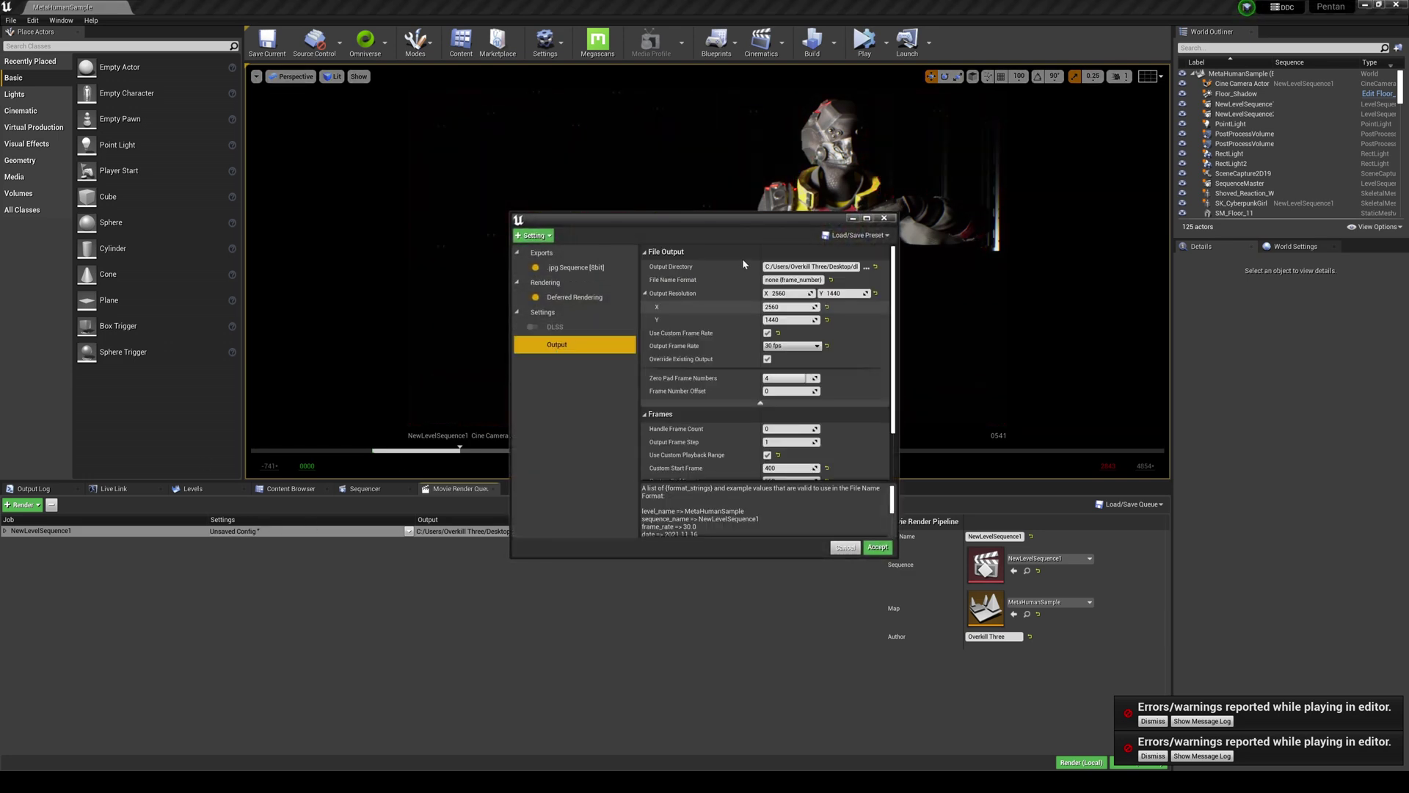
{"action": "left_click", "coordinate": [866, 267]}
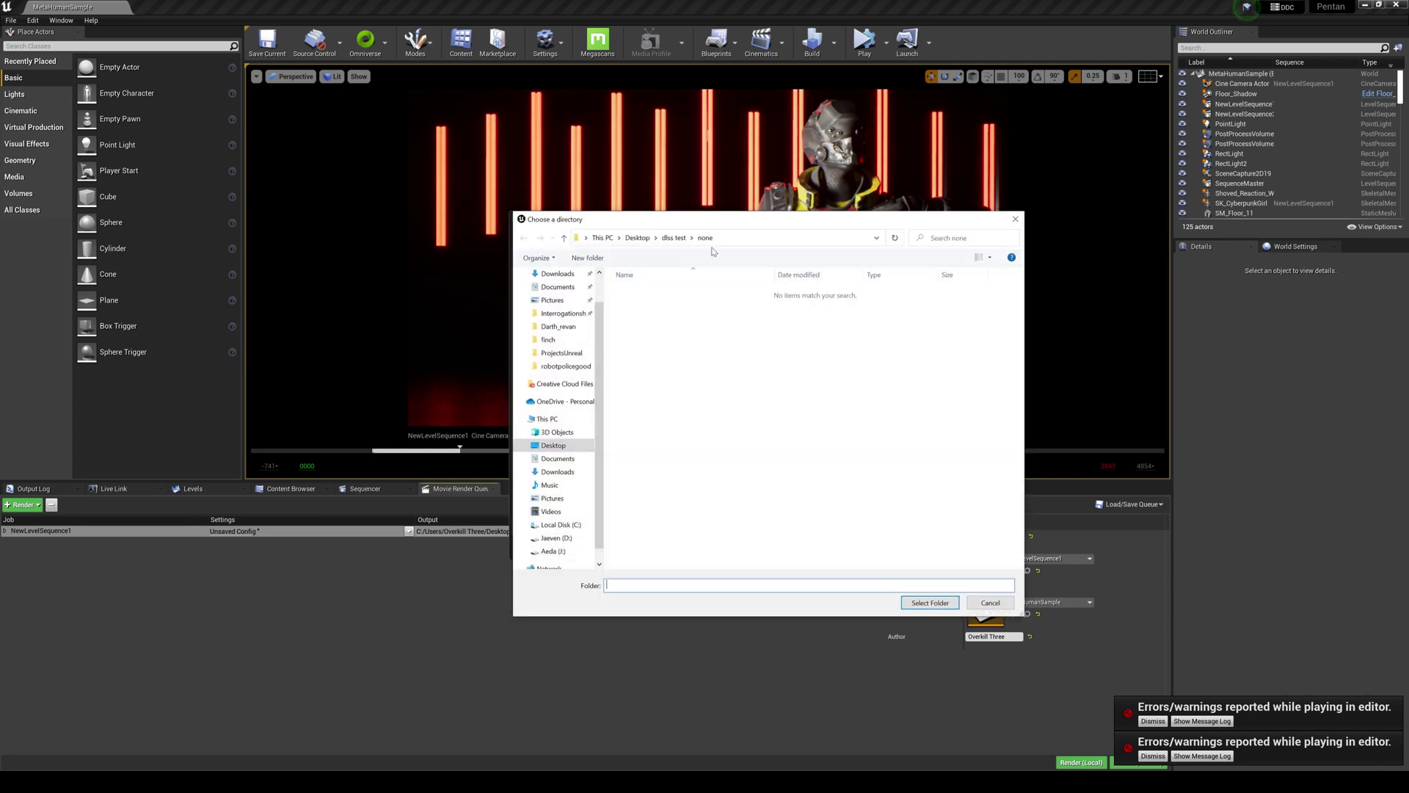
{"action": "left_click", "coordinate": [683, 240]}
{"action": "double_click", "coordinate": [637, 292]}
{"action": "left_click", "coordinate": [674, 239]}
{"action": "right_click", "coordinate": [683, 367]}
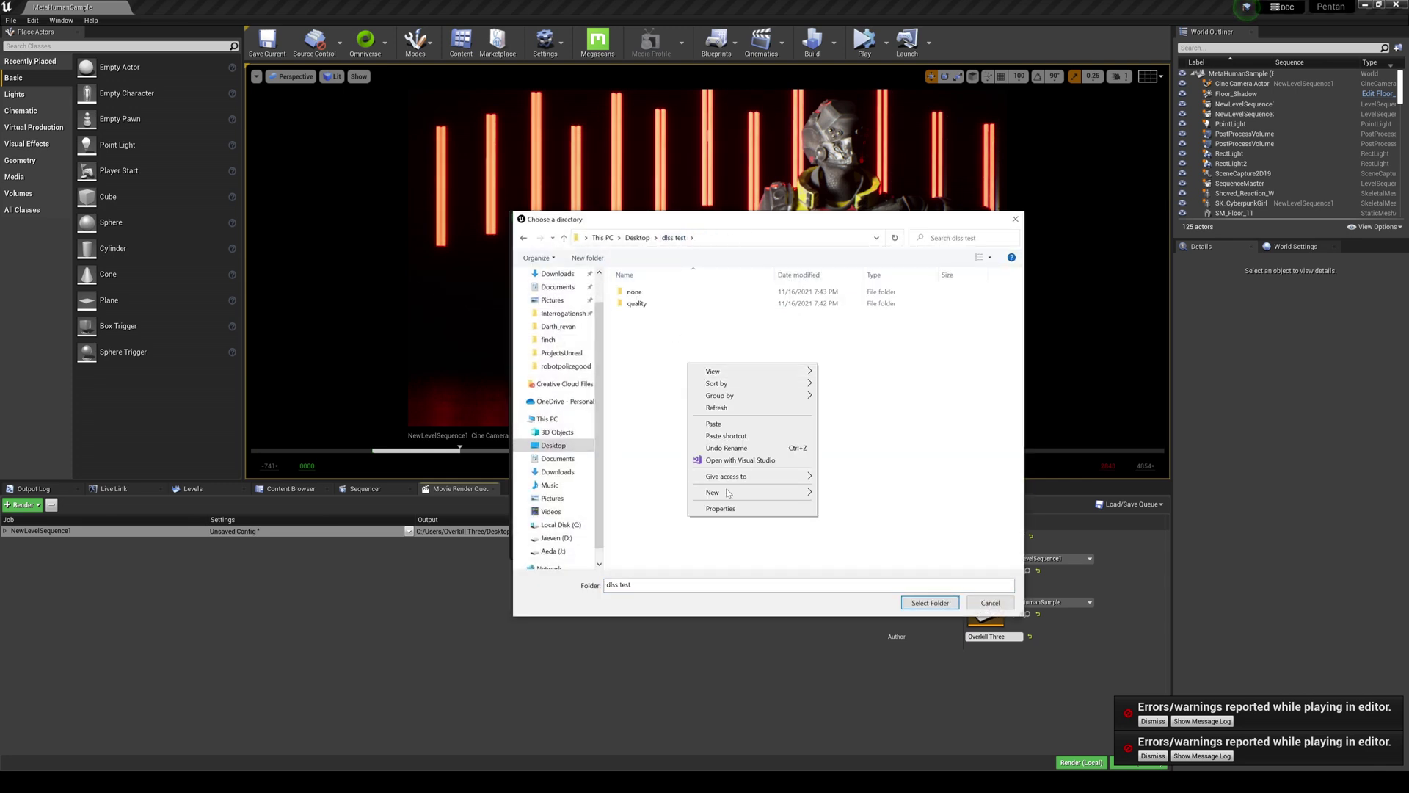
{"action": "mouse_move", "coordinate": [729, 493]}
{"action": "left_click", "coordinate": [859, 492]}
{"action": "type", "text": "4kqual.{frame_number"}
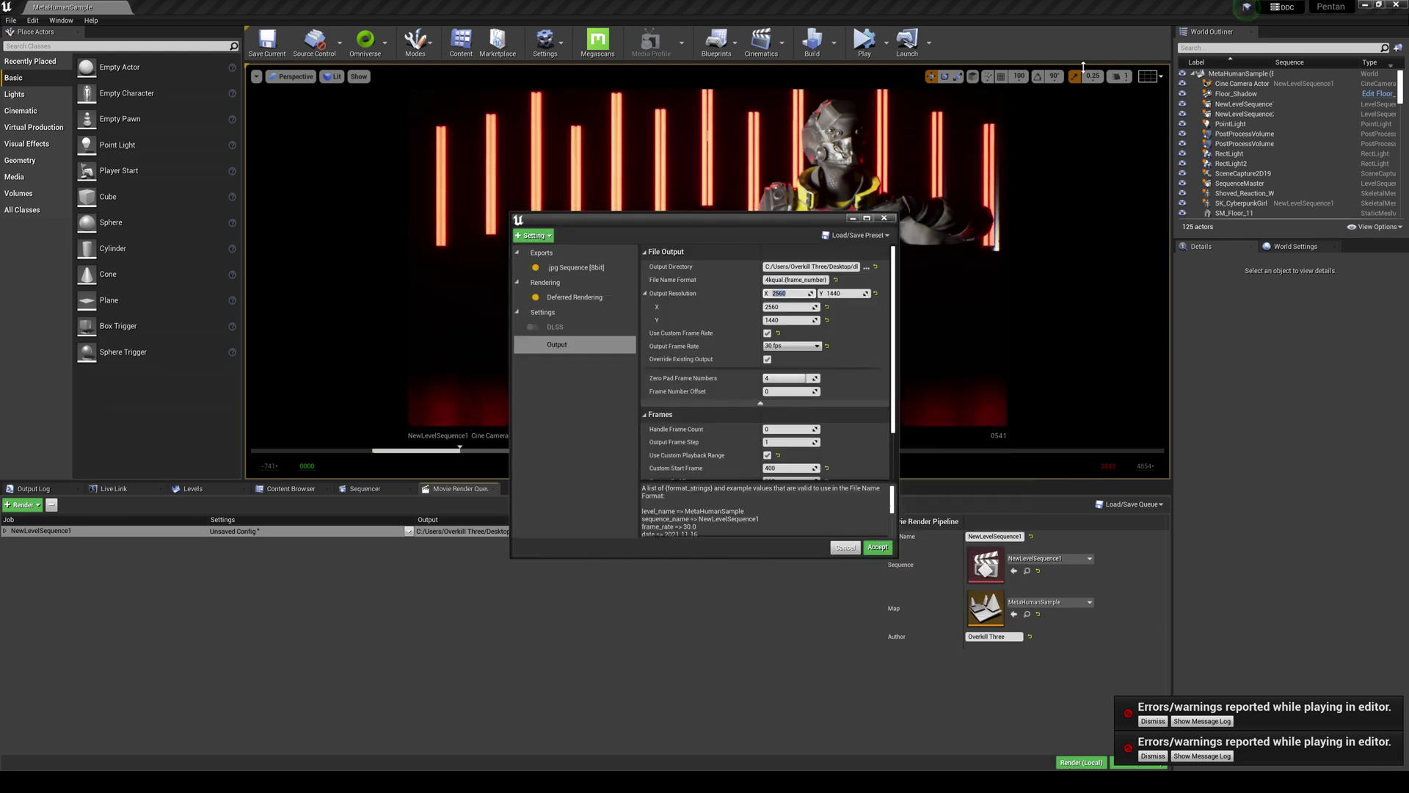
- Set the job's output resolution to 3840 x 2160
{"action": "key", "text": "BackSpace"}
{"action": "type", "text": "3840"}
{"action": "key", "text": "Tab"}
{"action": "type", "text": "2160"}
{"action": "key", "text": "Tab"}
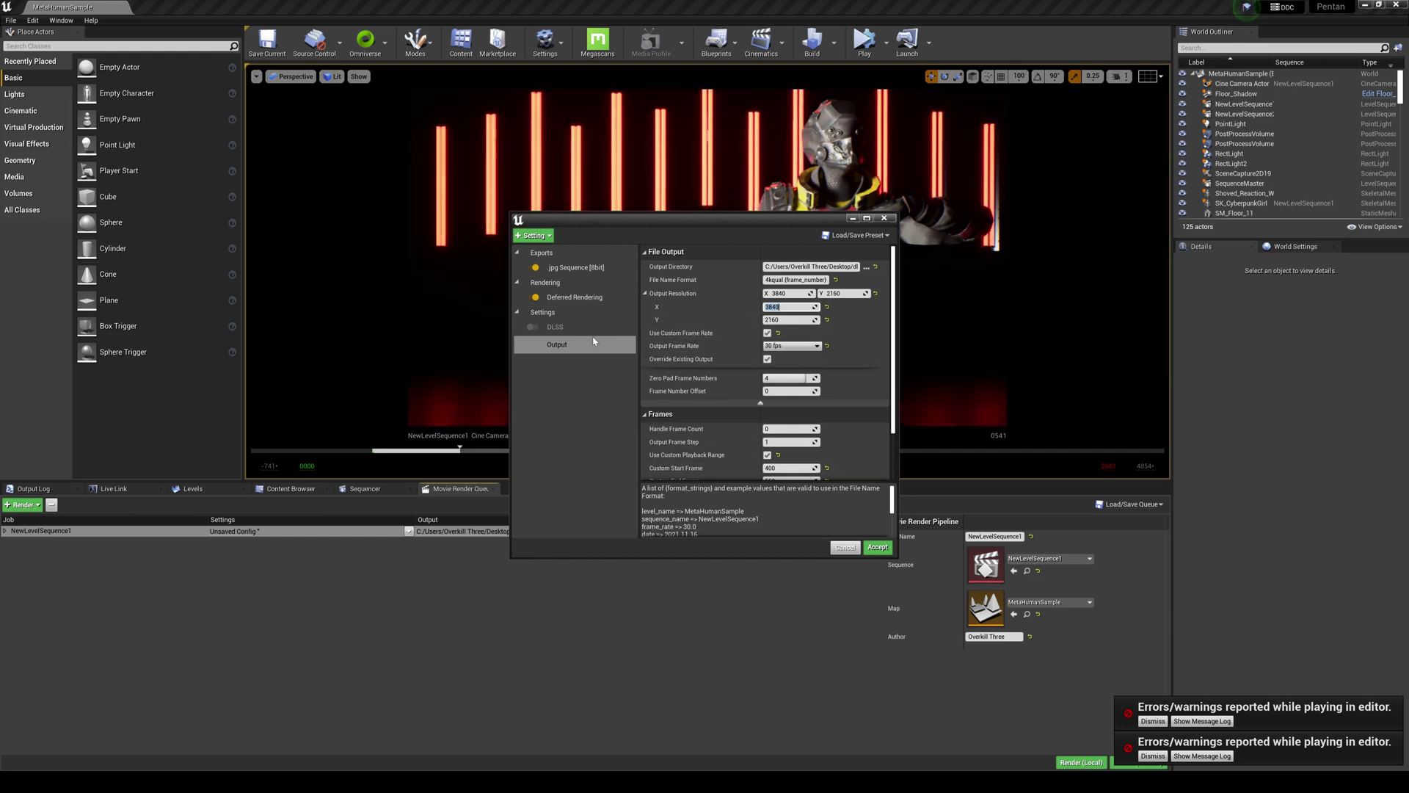
- Enable the job's DLSS setting again and choose its DLSS Quality mode
{"action": "left_click", "coordinate": [576, 342]}
{"action": "left_click", "coordinate": [572, 327]}
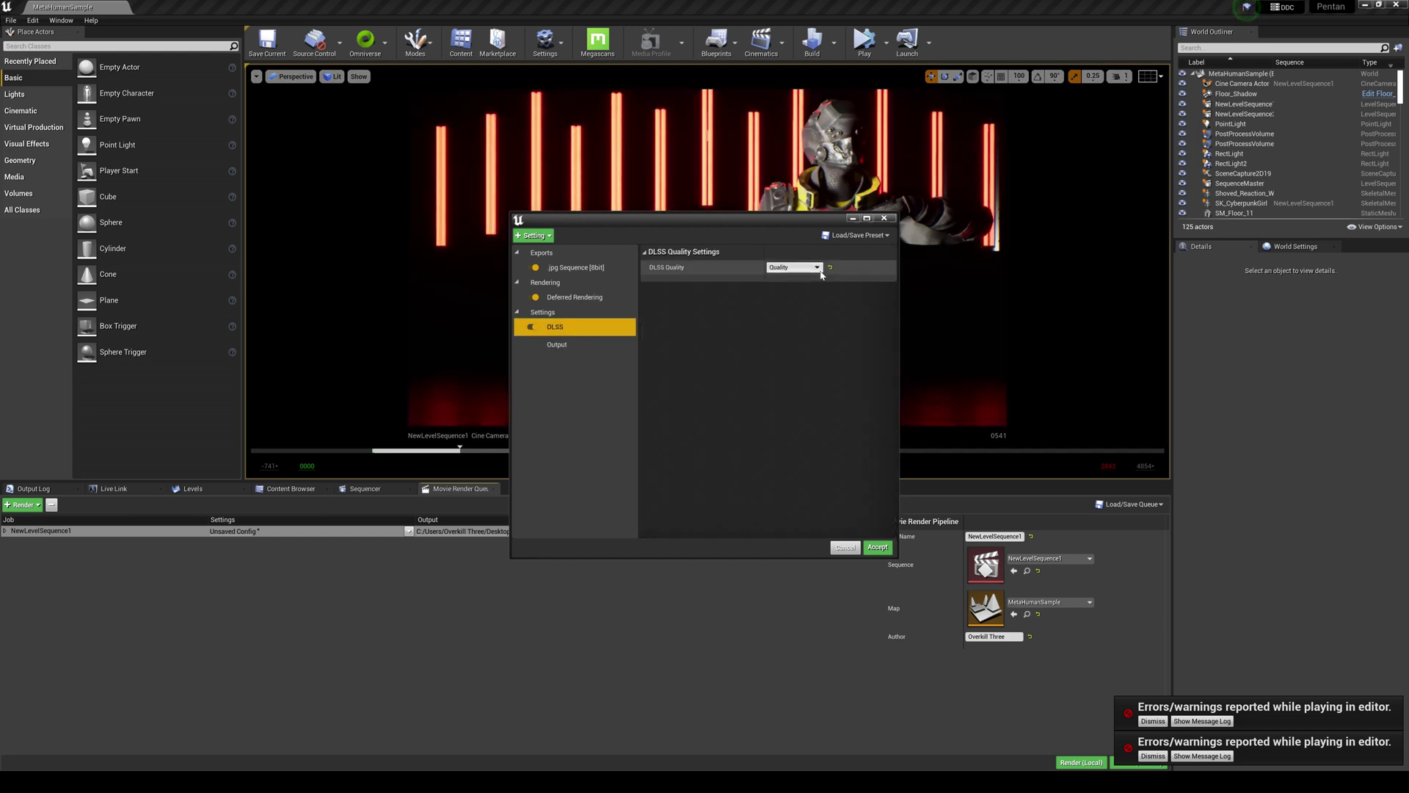
{"action": "left_click", "coordinate": [793, 267]}
{"action": "left_click", "coordinate": [795, 291]}
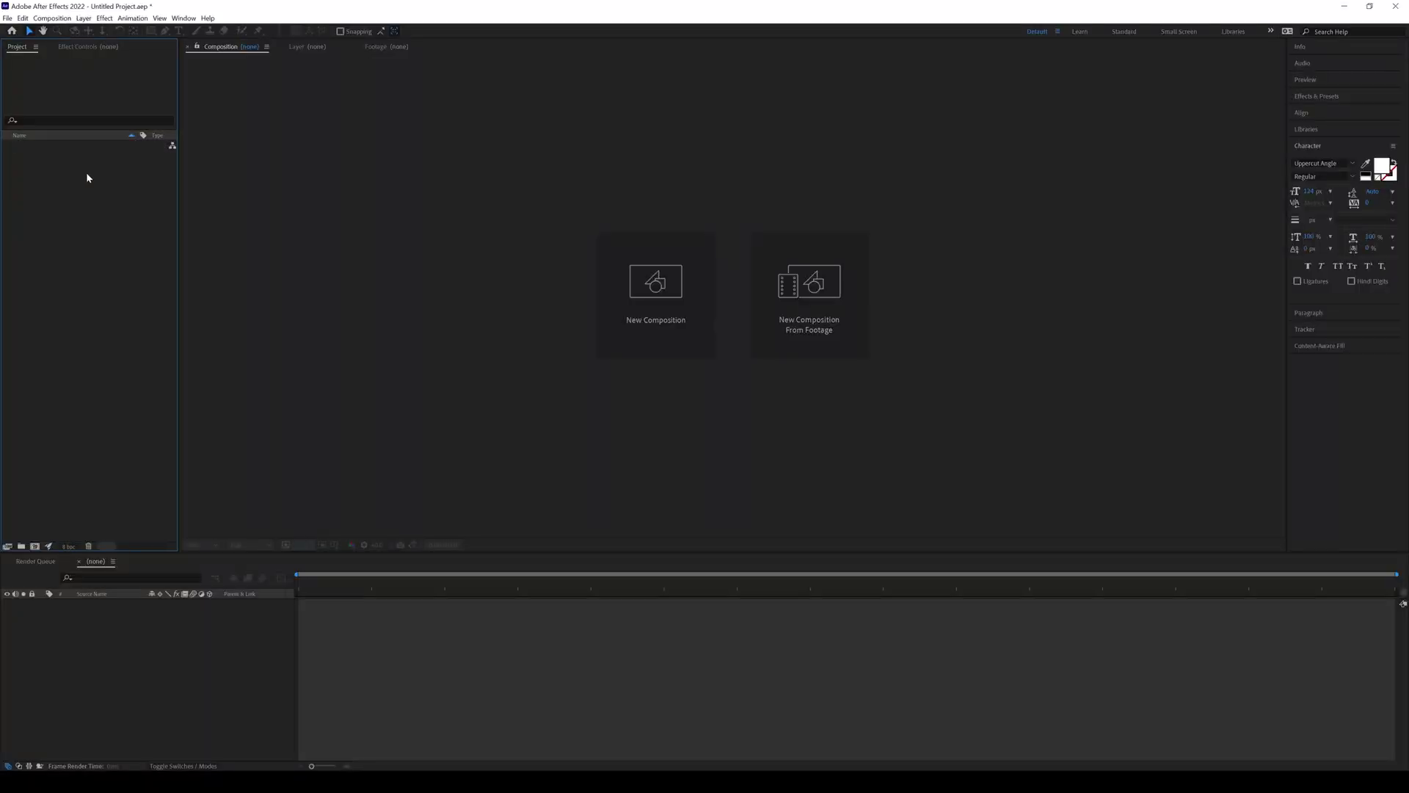
- In After Effects, import the rendered frames starting at none.0400 from the none folder as a JPEG sequence
{"action": "double_click", "coordinate": [86, 172]}
{"action": "left_click", "coordinate": [133, 120]}
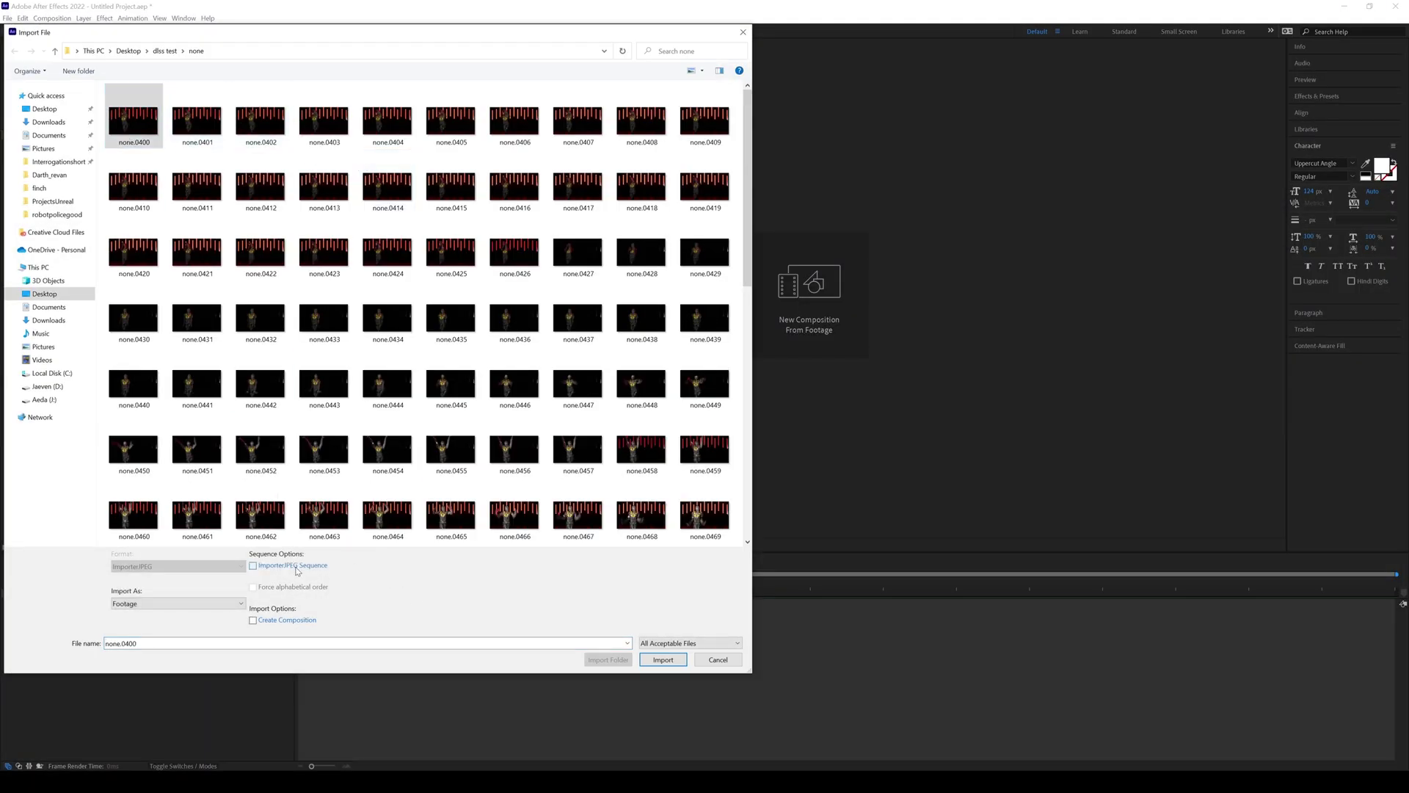
{"action": "left_click", "coordinate": [662, 659]}
- Import the quality folder's frames starting at NewLevelSequence1.0400 as a JPEG sequence and create a composition from that footage
{"action": "double_click", "coordinate": [69, 232]}
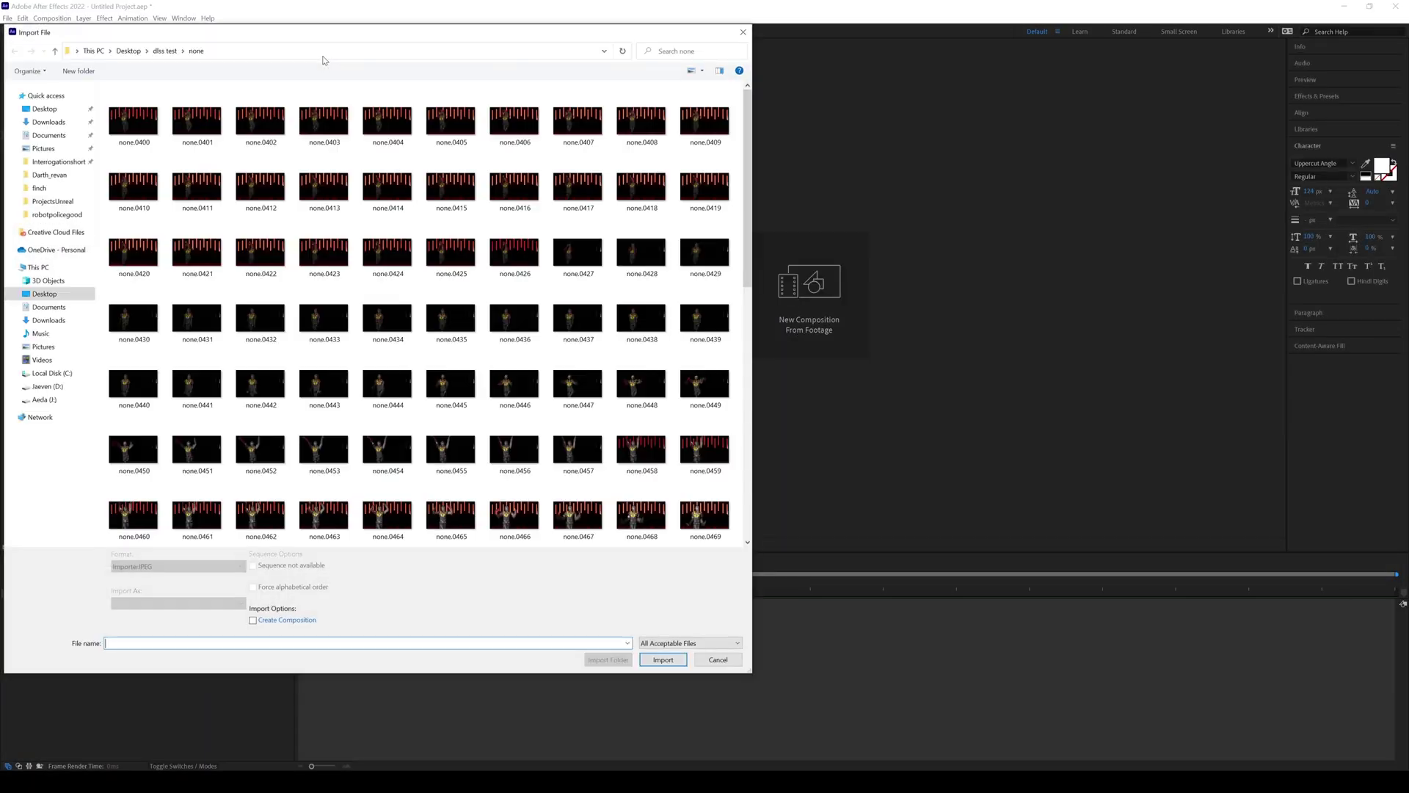
{"action": "left_click", "coordinate": [166, 50]}
{"action": "double_click", "coordinate": [157, 139]}
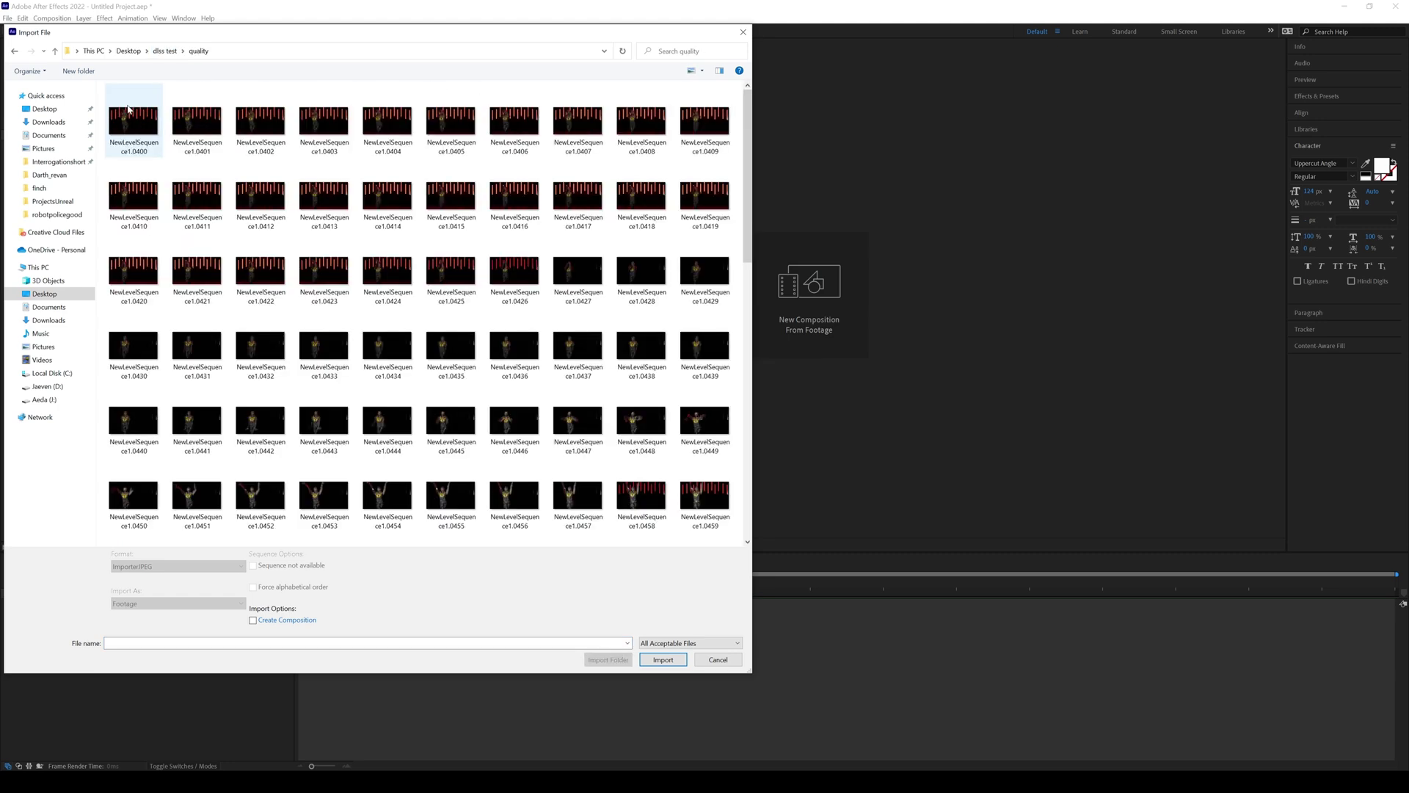
{"action": "double_click", "coordinate": [132, 118]}
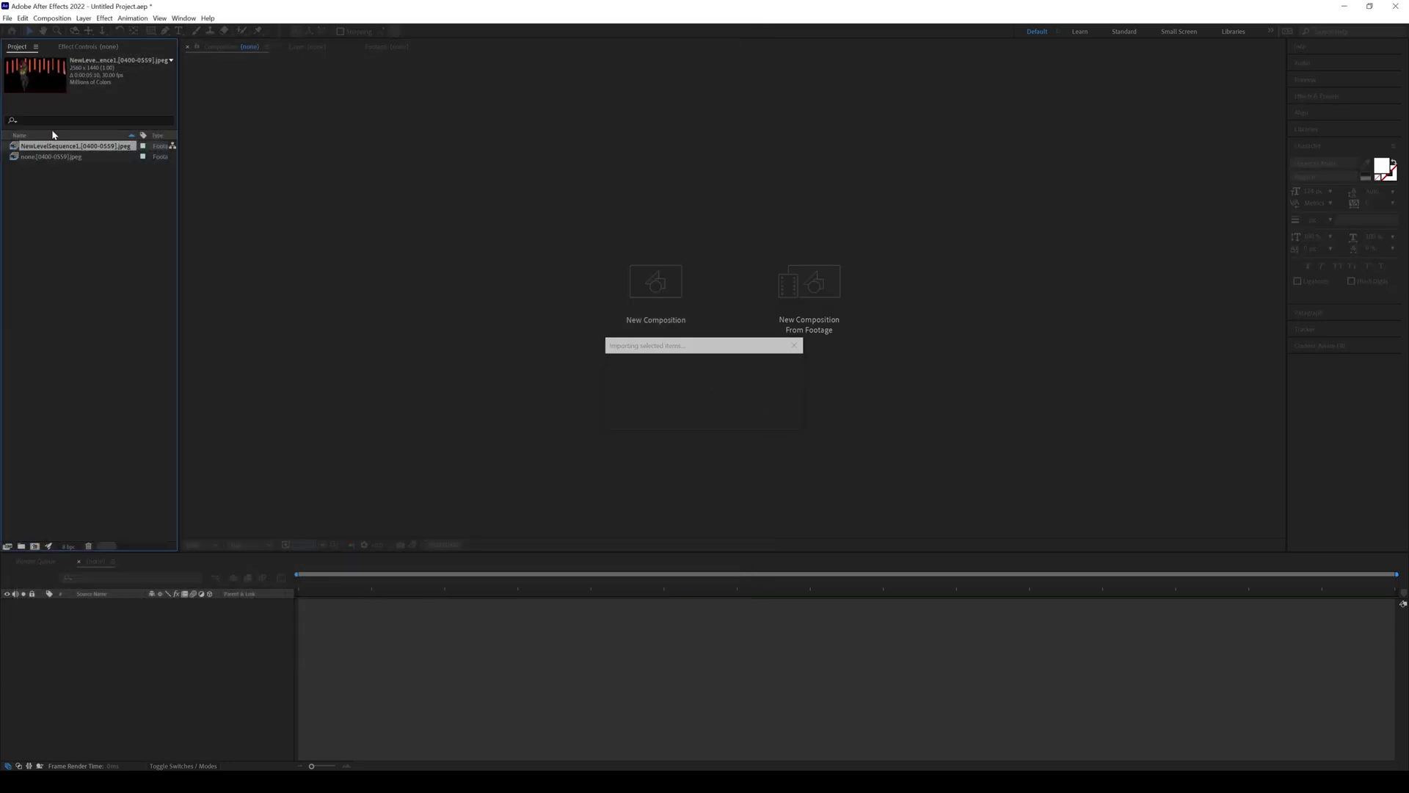
{"action": "left_click", "coordinate": [35, 546]}
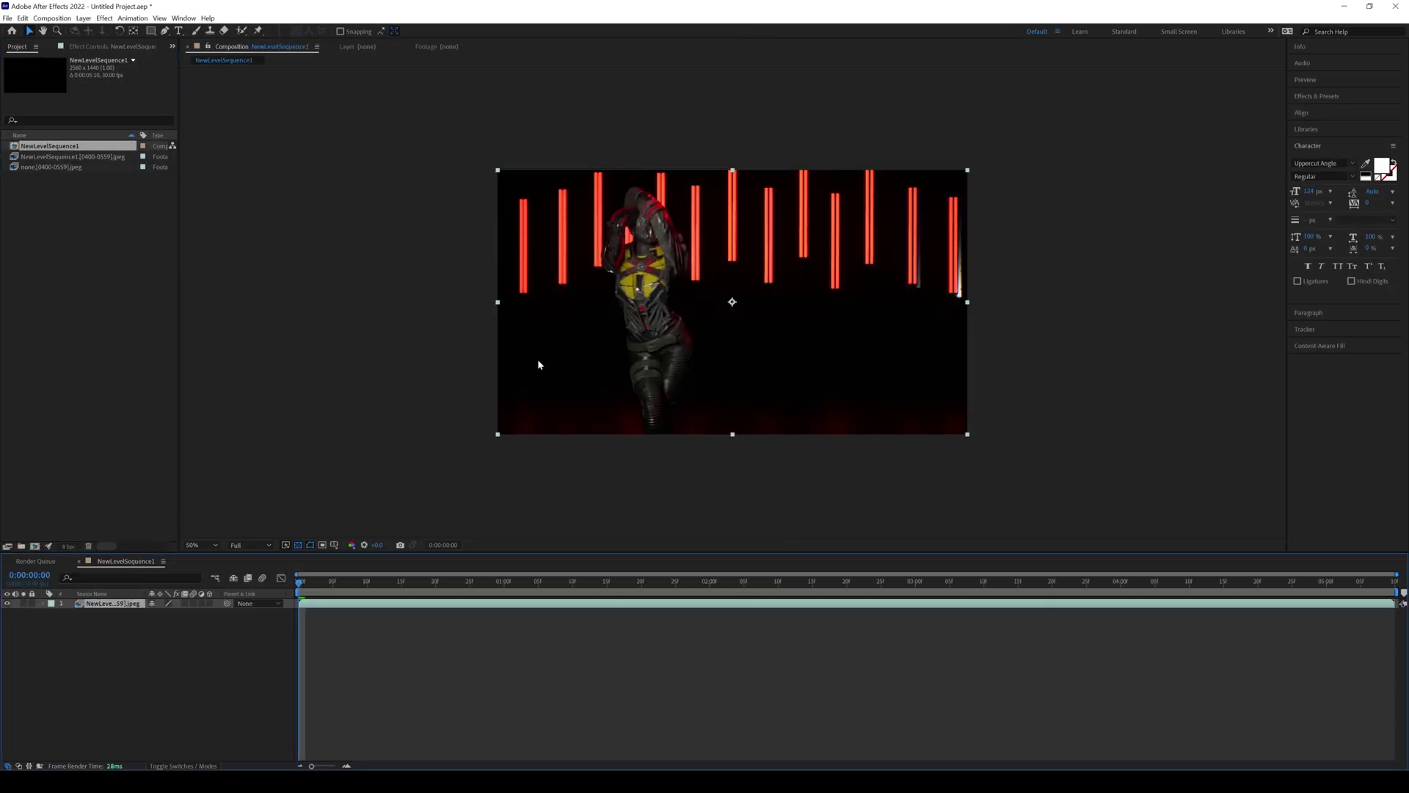
- Scrub through the composition to 0:00:01:28 and examine the character's head and torso up close
{"action": "left_click", "coordinate": [438, 585]}
{"action": "left_click_drag", "start_coordinate": [438, 585], "coordinate": [687, 595]}
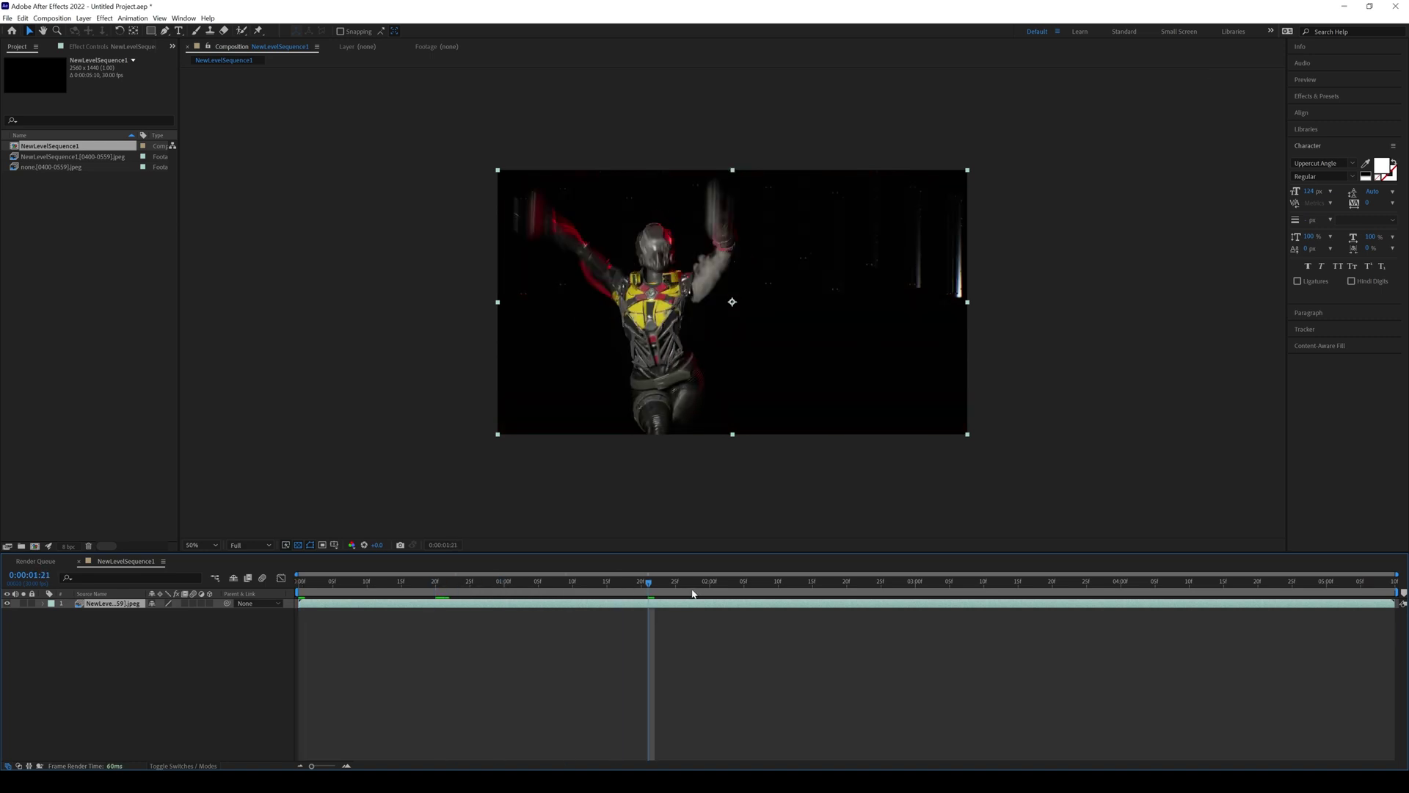
{"action": "left_click", "coordinate": [697, 589]}
{"action": "left_click", "coordinate": [762, 589]}
{"action": "left_click", "coordinate": [751, 592]}
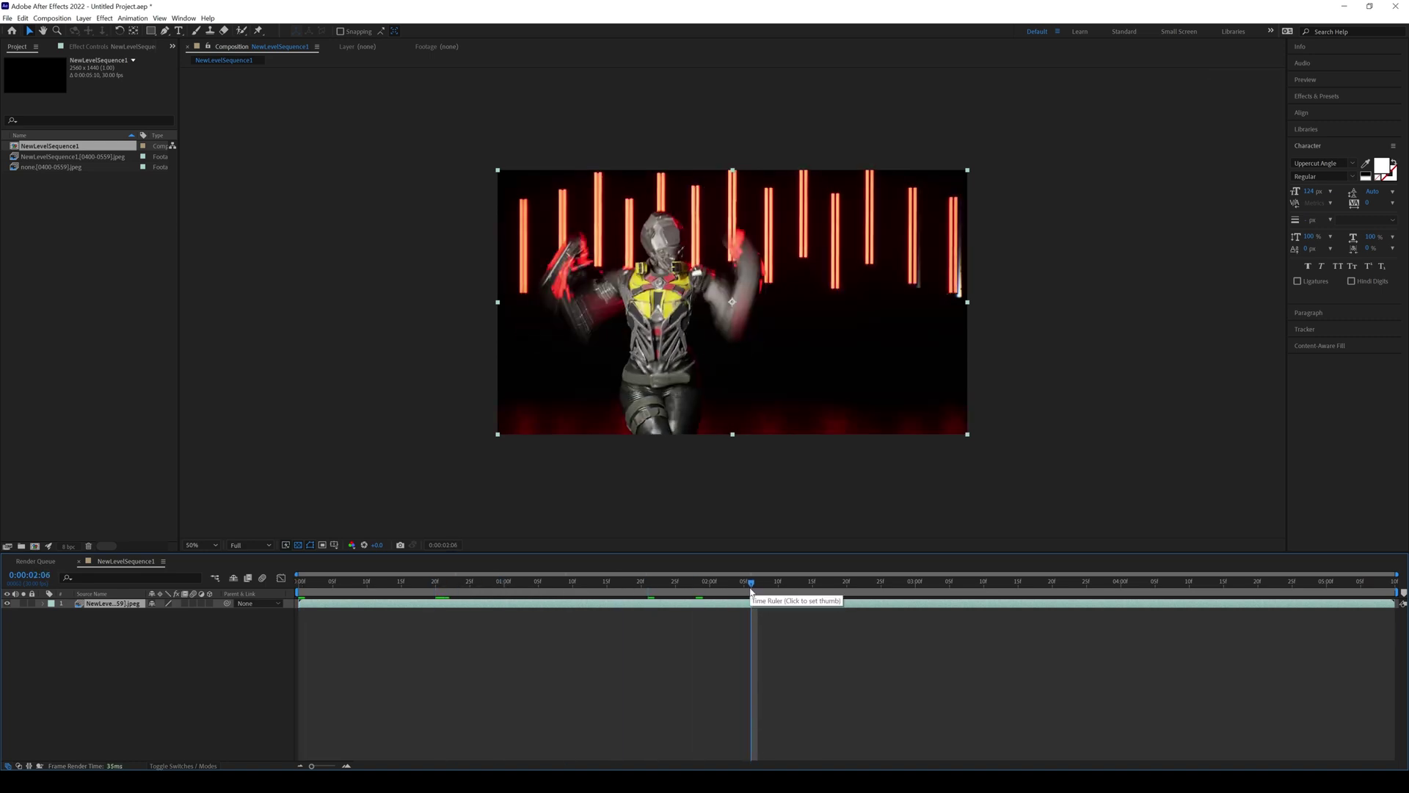
{"action": "left_click", "coordinate": [716, 587]}
{"action": "left_click", "coordinate": [670, 586]}
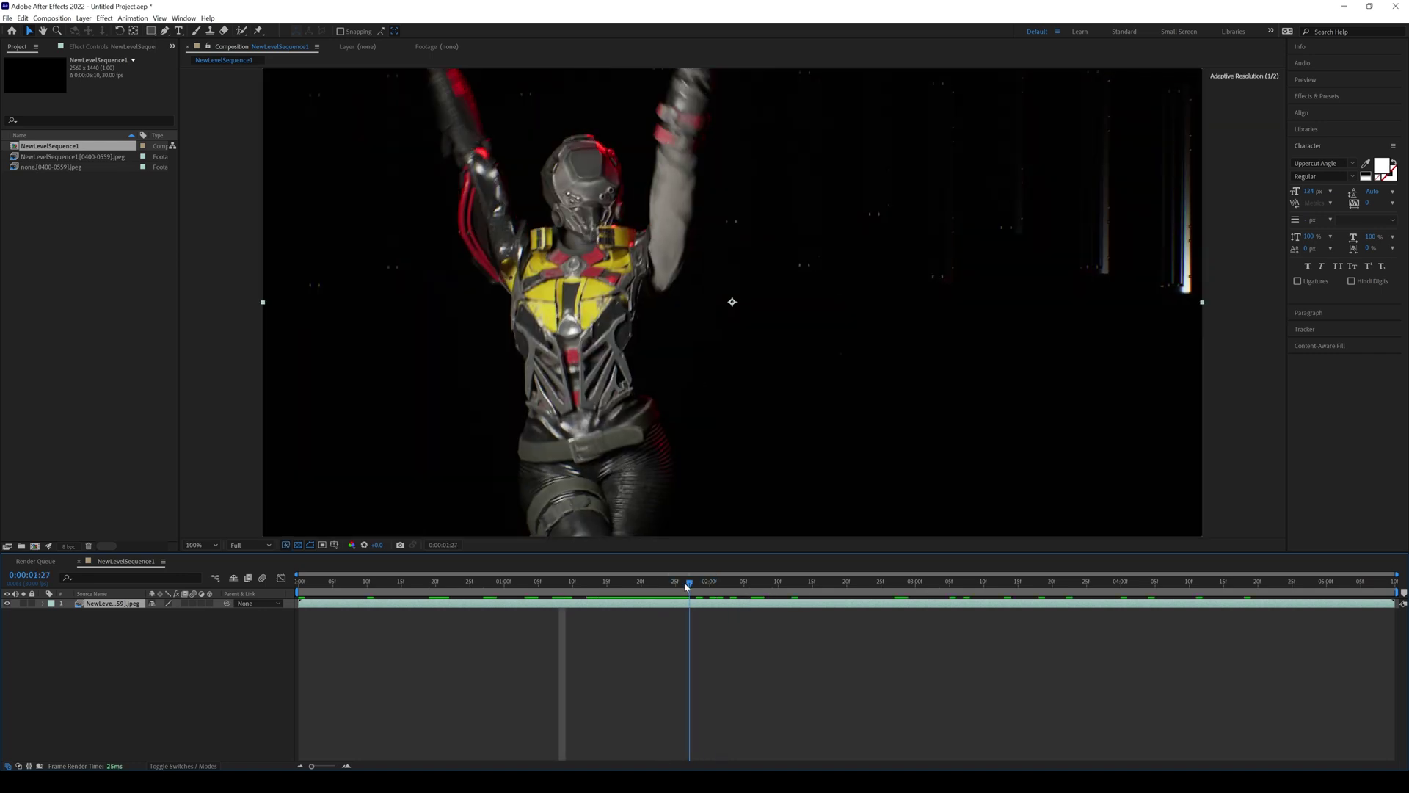
{"action": "key", "text": "Page_Down"}
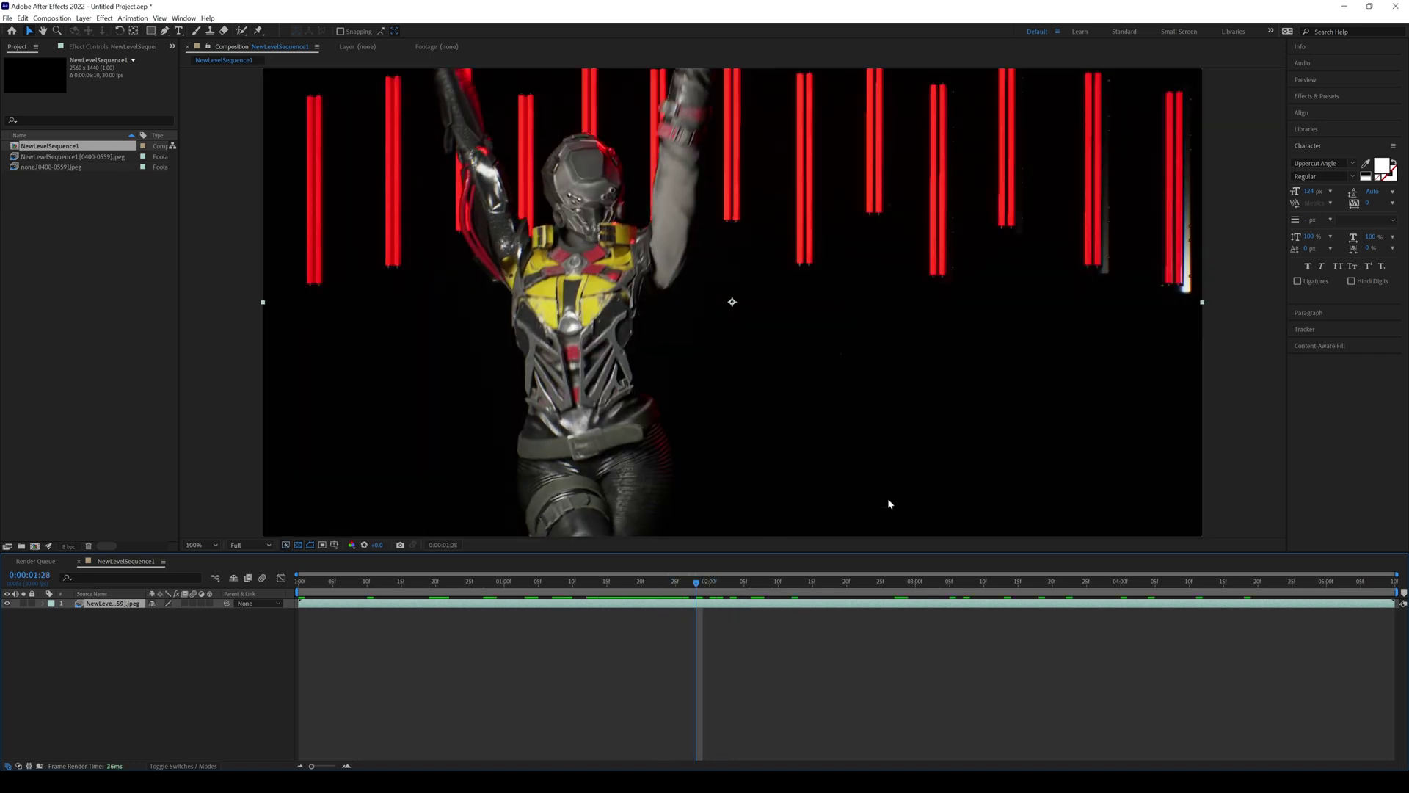
{"action": "key", "text": "period"}
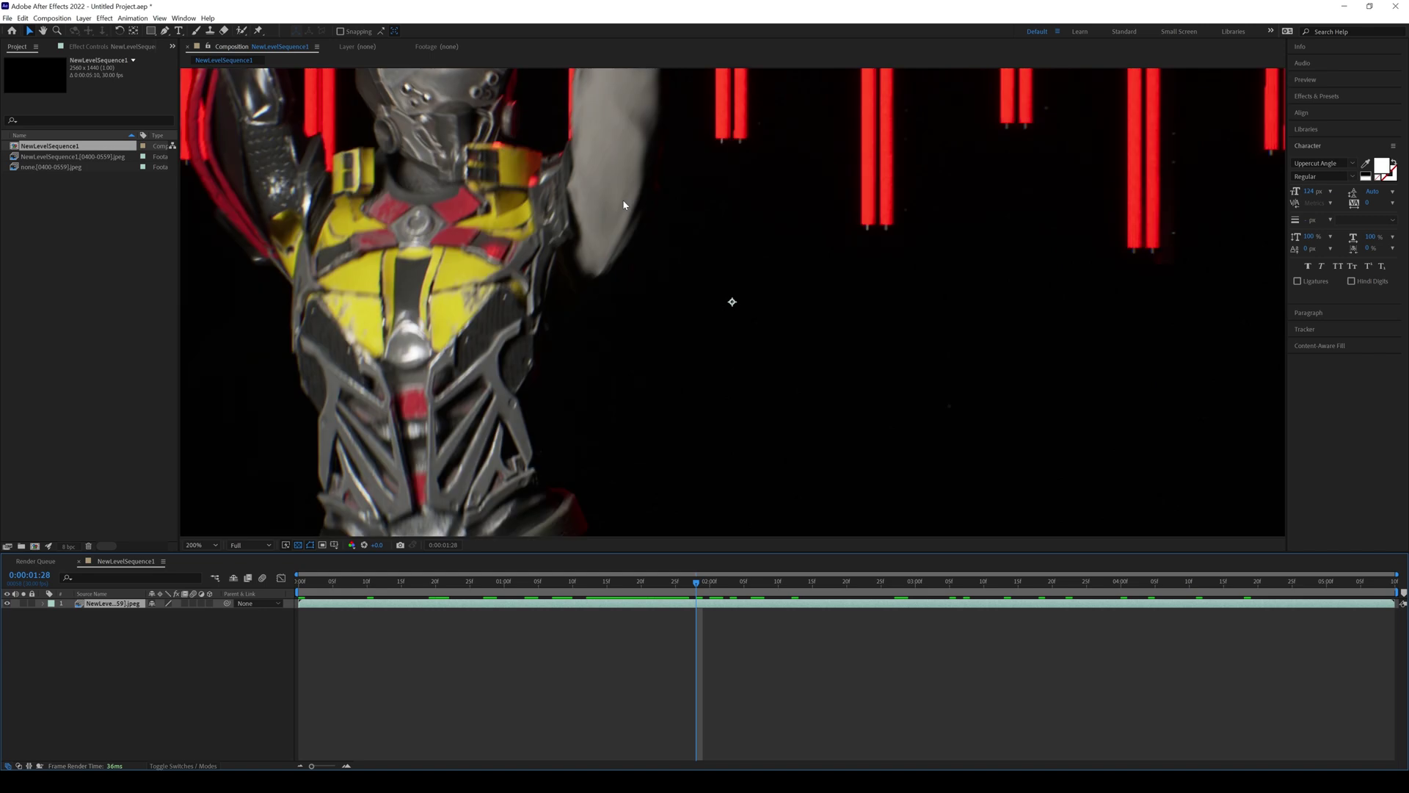
{"action": "middle_click_drag", "start_coordinate": [625, 223], "coordinate": [884, 337]}
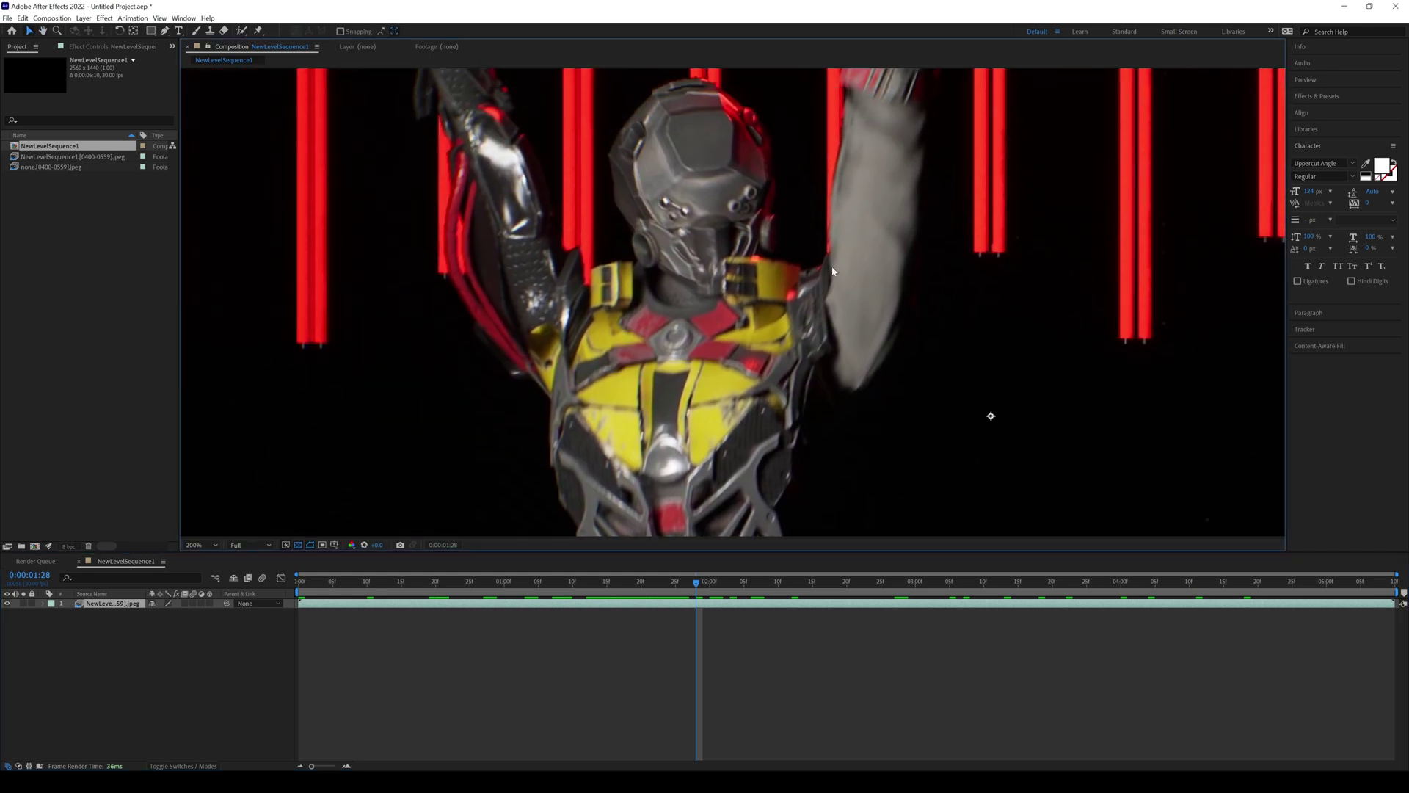
- Add the none sequence above the quality layer and repeatedly hide and show it to compare both renders up close
{"action": "left_click_drag", "start_coordinate": [33, 167], "coordinate": [102, 603]}
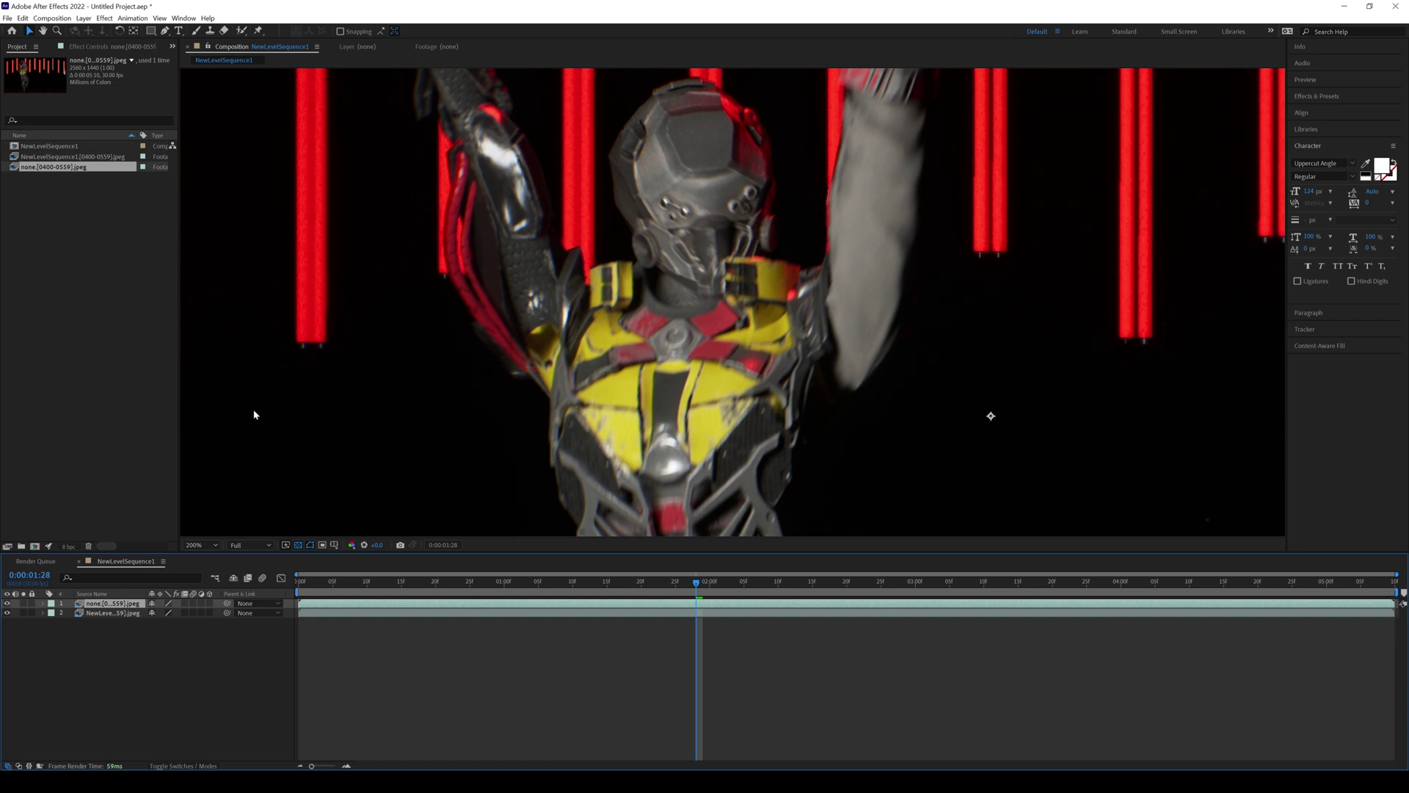
{"action": "left_click", "coordinate": [9, 603]}
{"action": "left_click", "coordinate": [9, 603]}
{"action": "left_click", "coordinate": [9, 603]}
{"action": "left_click", "coordinate": [9, 604]}
{"action": "left_click", "coordinate": [8, 603]}
{"action": "left_click", "coordinate": [9, 603]}
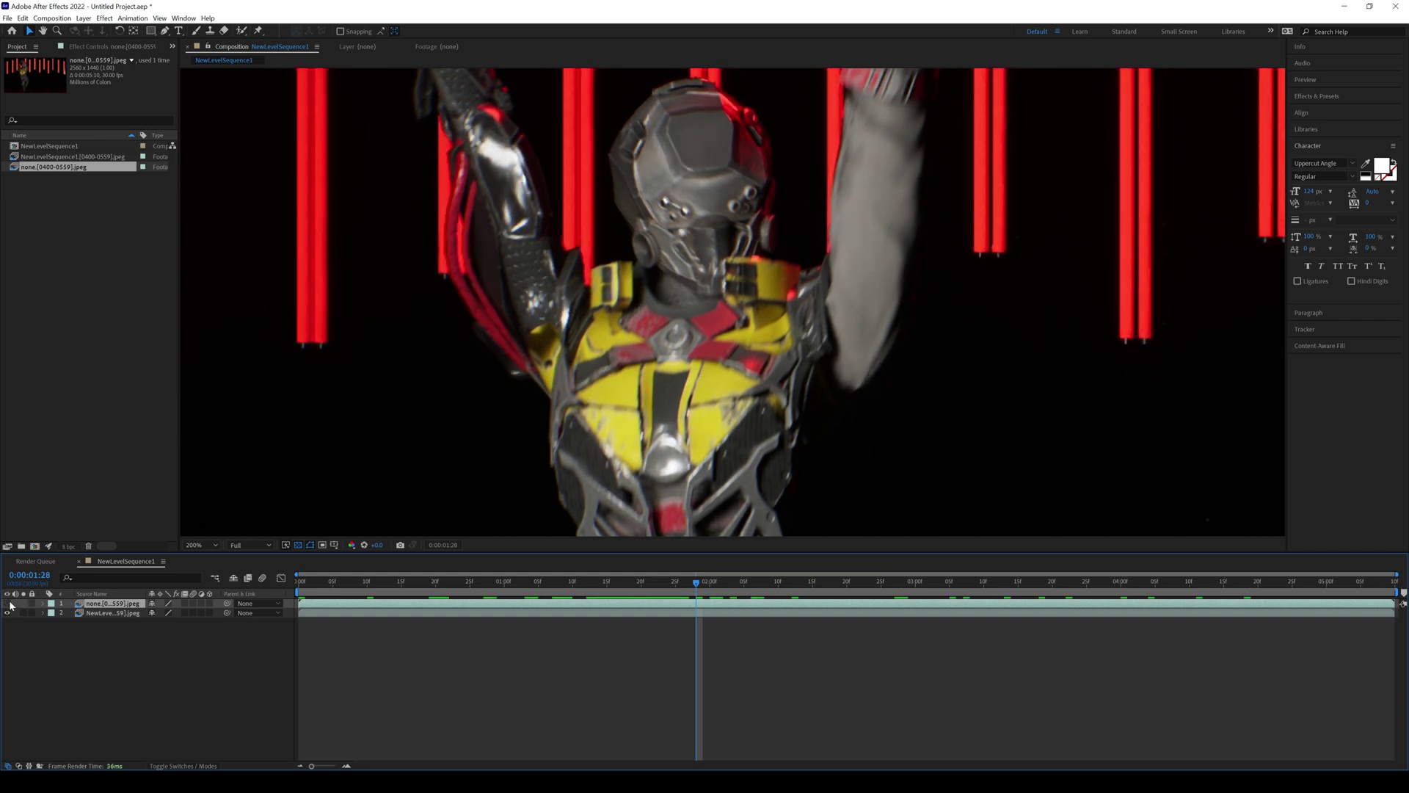
{"action": "left_click", "coordinate": [9, 603]}
{"action": "left_click", "coordinate": [8, 603]}
{"action": "left_click", "coordinate": [9, 603]}
{"action": "left_click", "coordinate": [9, 604]}
{"action": "left_click", "coordinate": [9, 603]}
{"action": "left_click", "coordinate": [9, 604]}
- Compare the none and quality renders in both wide and close views by switching the none layer's visibility
{"action": "key", "text": "comma"}
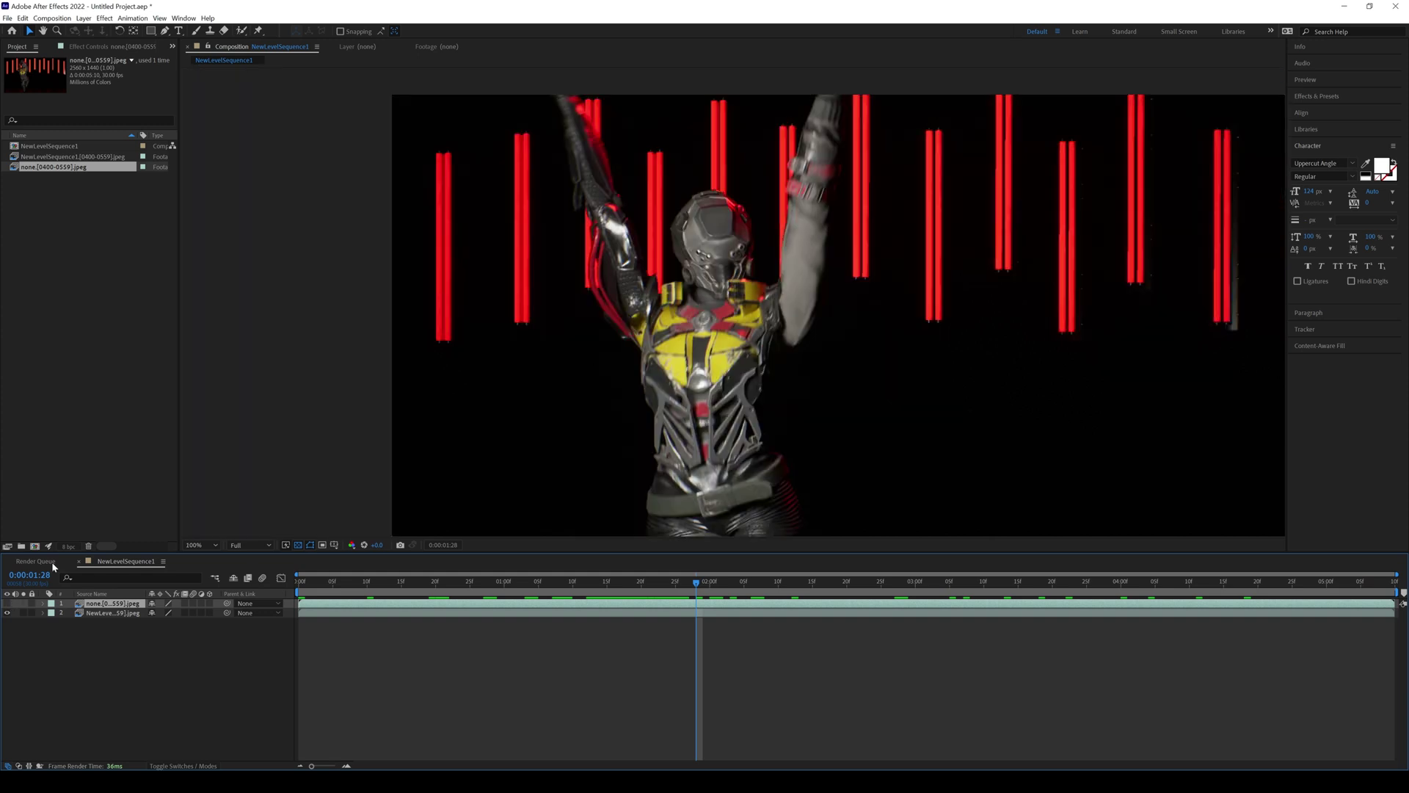
{"action": "left_click", "coordinate": [9, 604]}
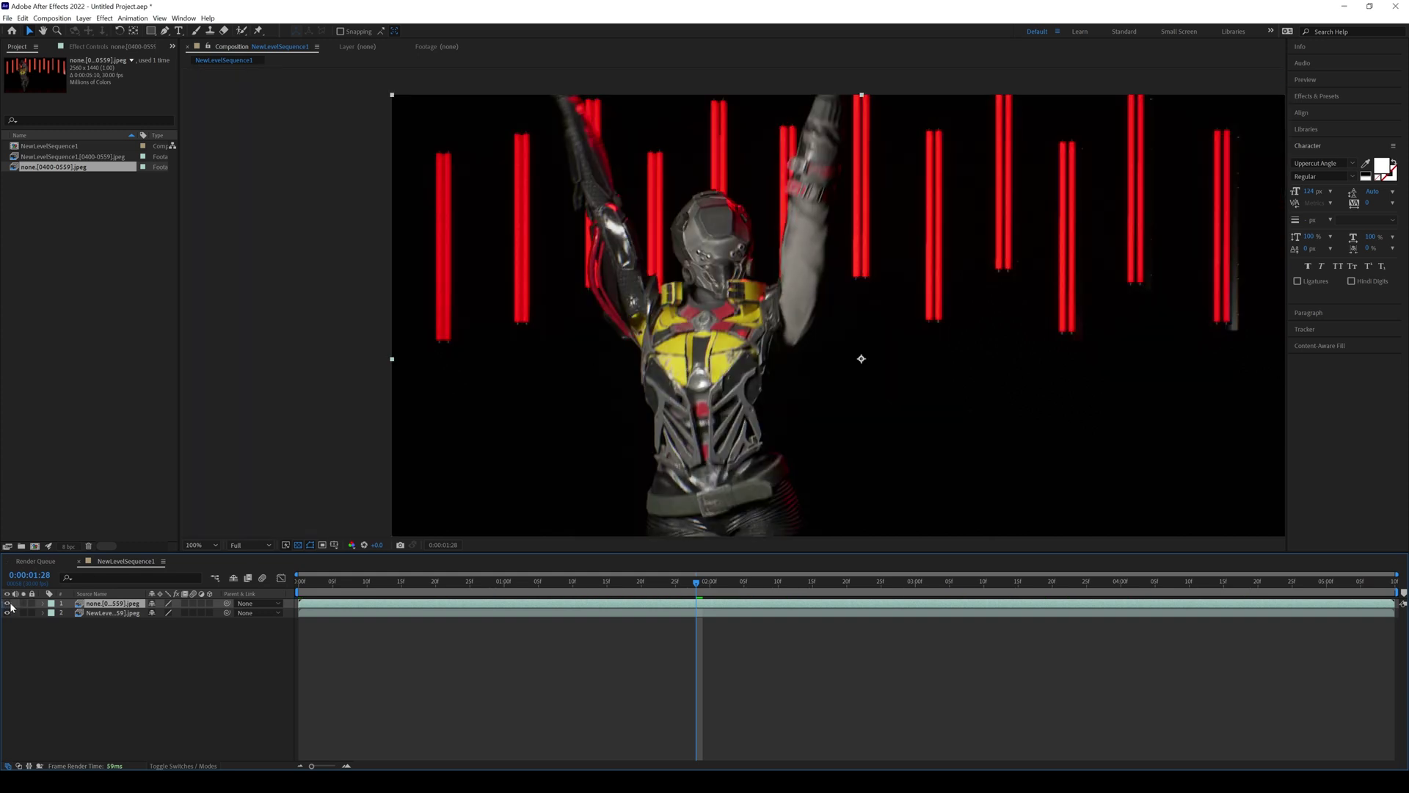
{"action": "left_click", "coordinate": [11, 602]}
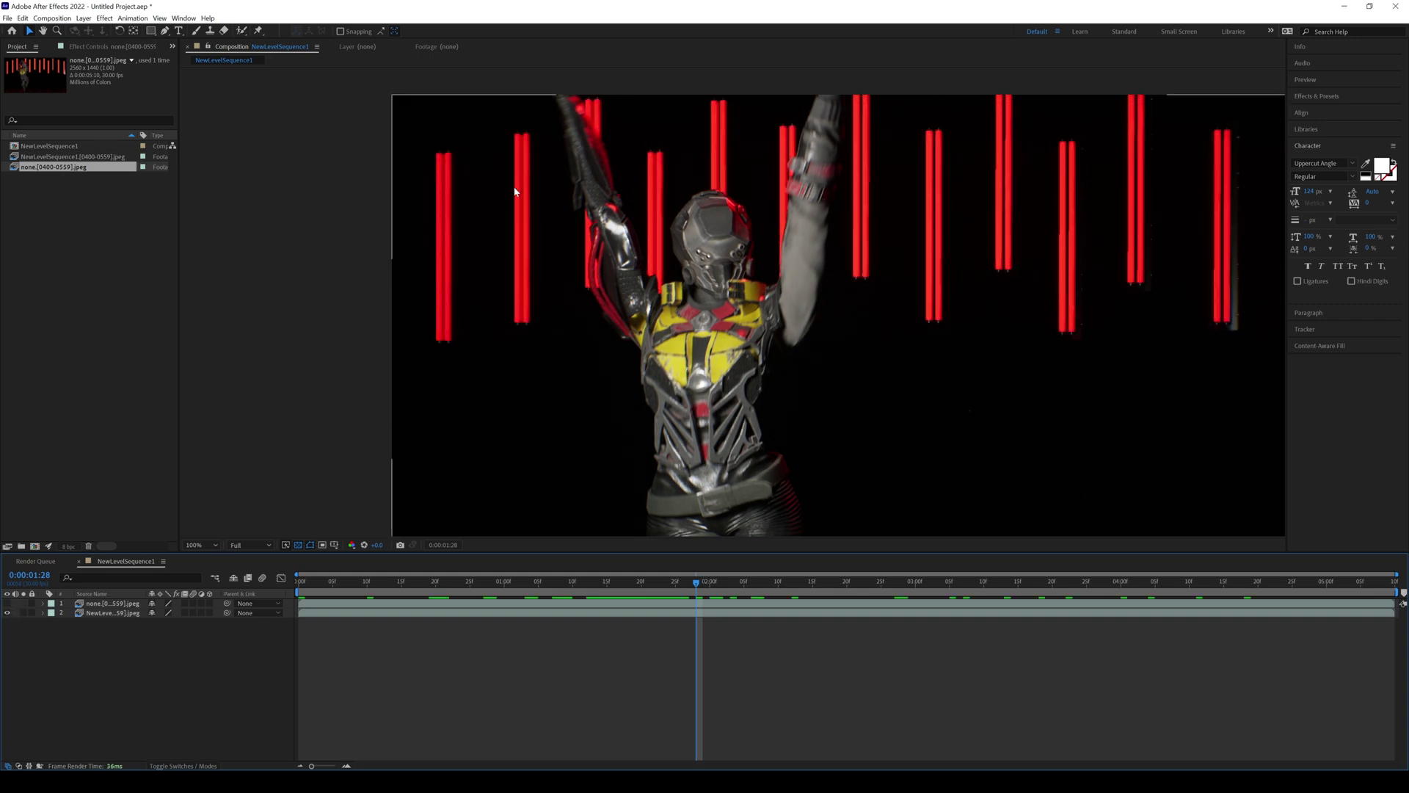
{"action": "key", "text": "period"}
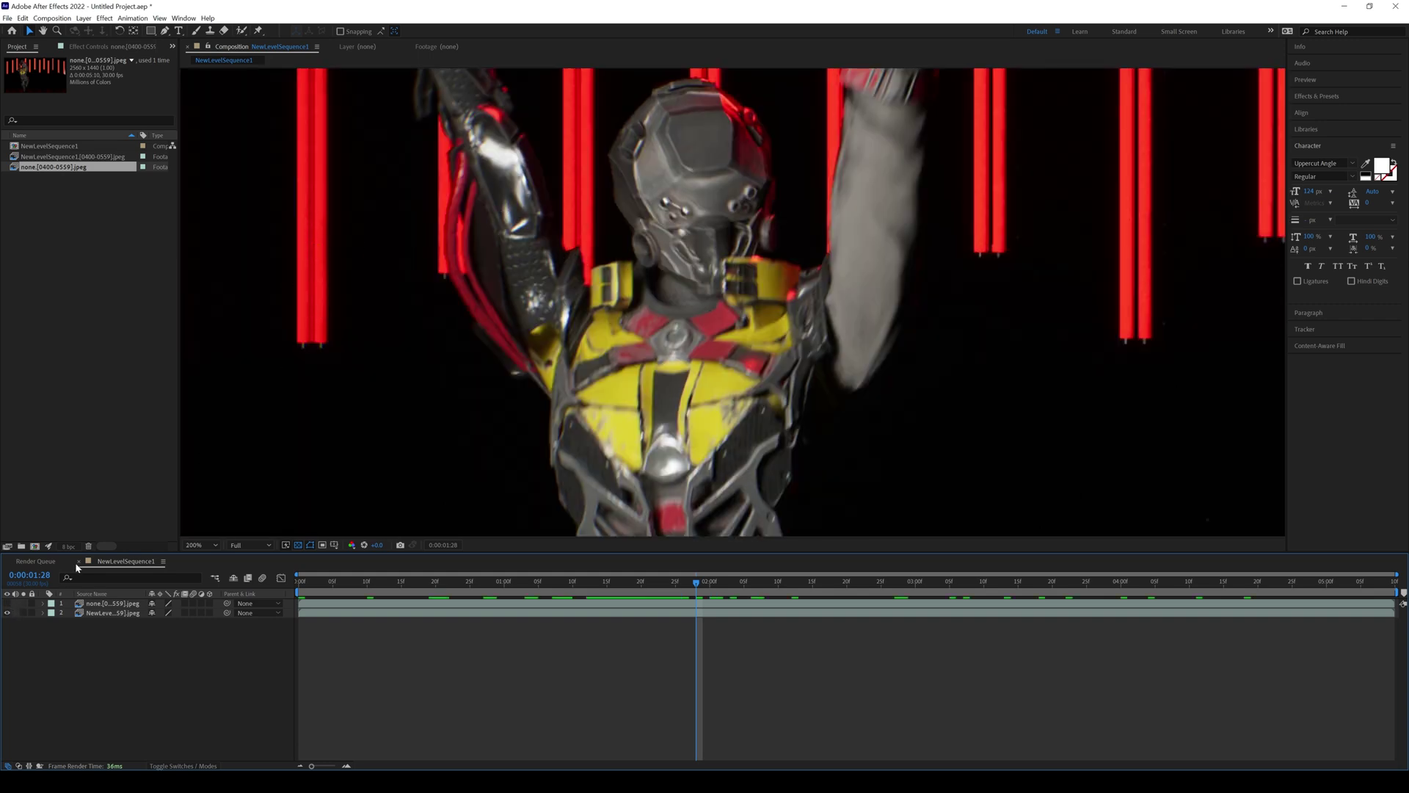
{"action": "left_click", "coordinate": [6, 603]}
{"action": "left_click", "coordinate": [7, 604]}
{"action": "left_click", "coordinate": [8, 603]}
{"action": "scroll", "coordinate": [451, 198], "scroll_direction": "down", "scroll_amount": 1}
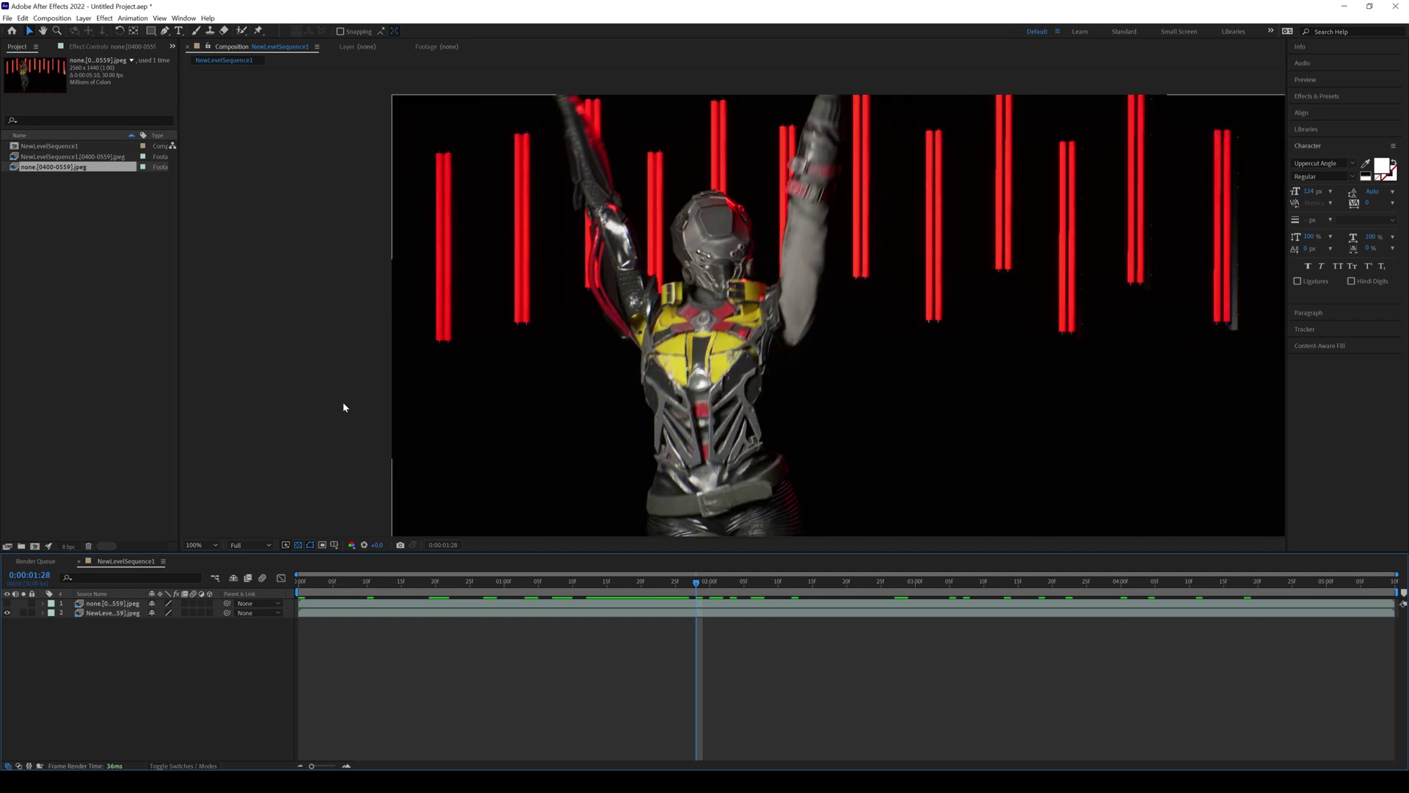
{"action": "left_click", "coordinate": [7, 604]}
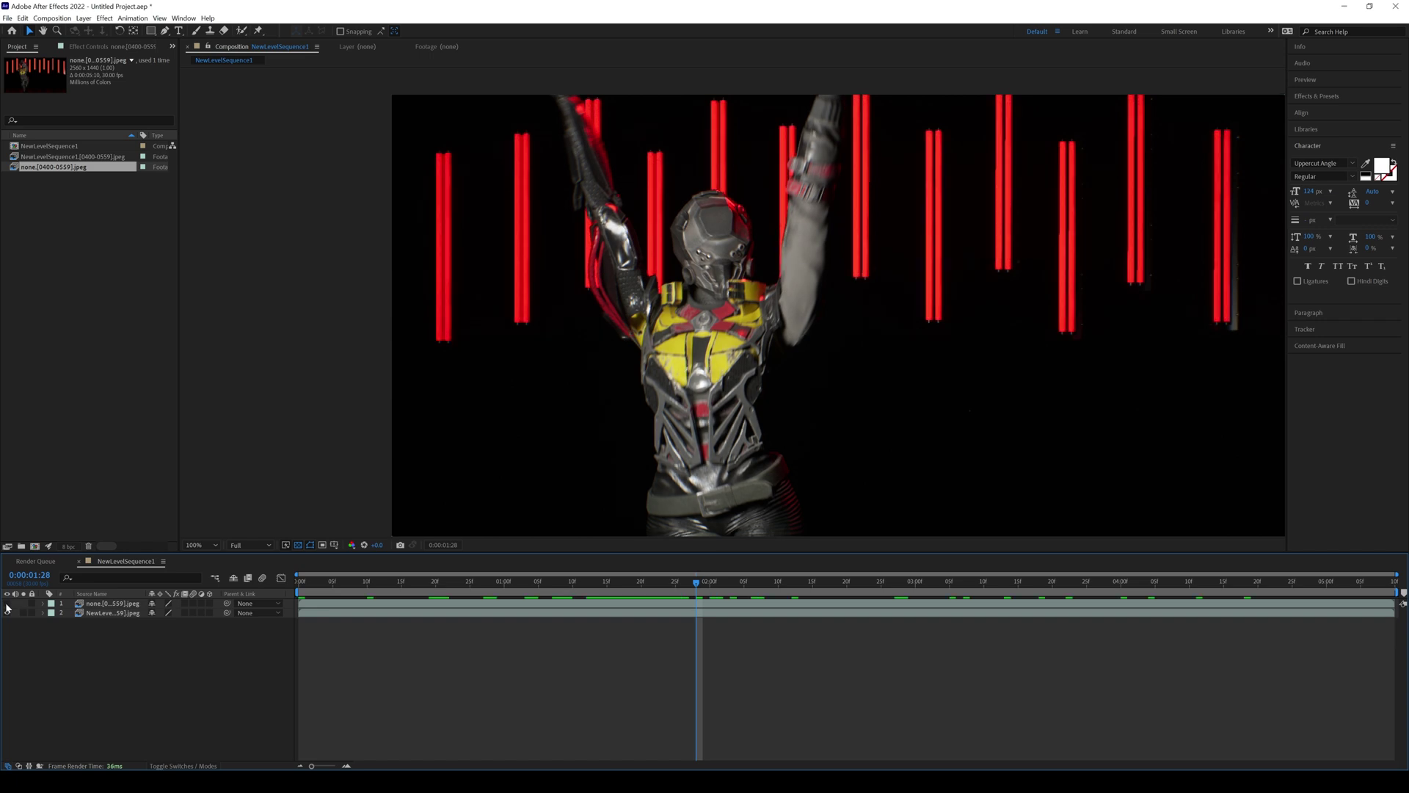
{"action": "left_click", "coordinate": [7, 603]}
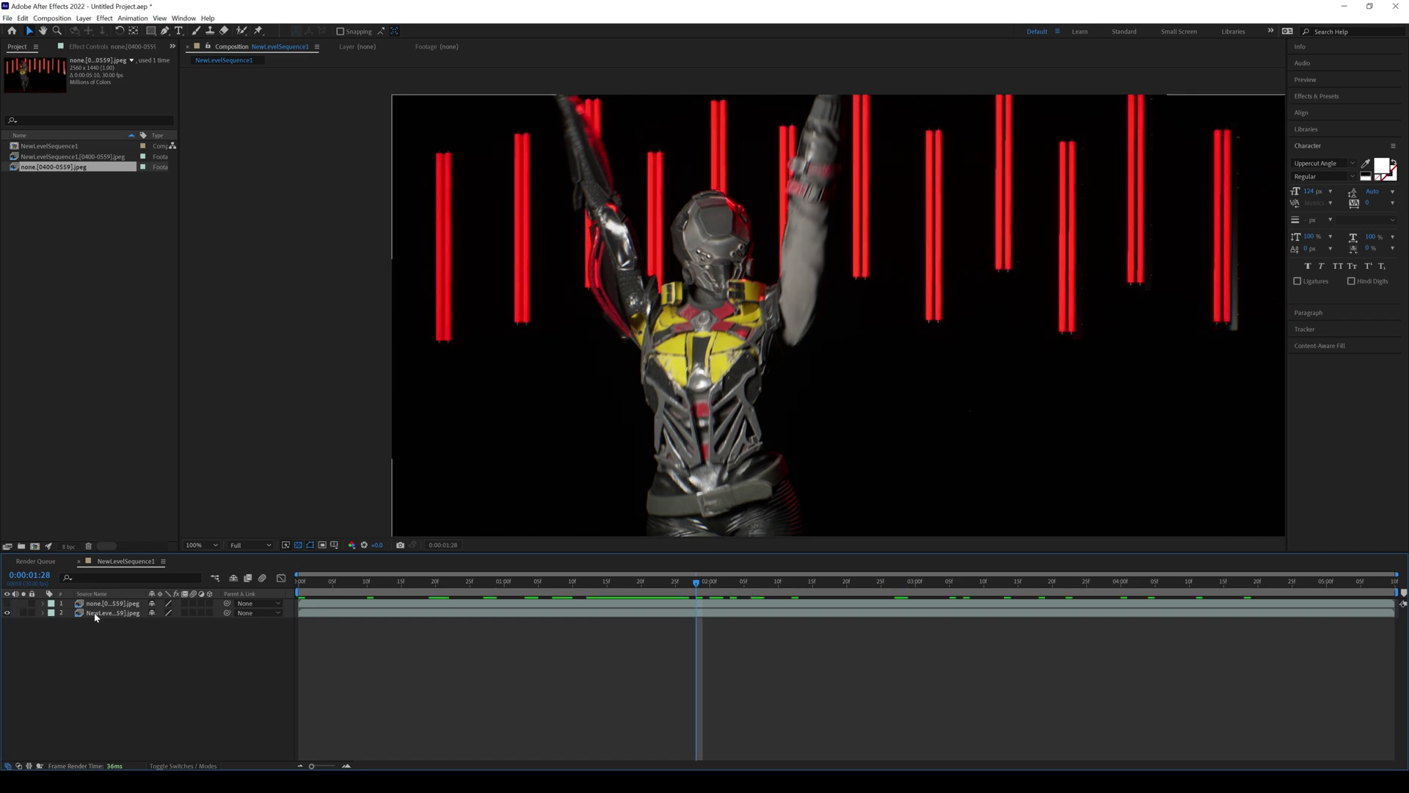
- Delete the none and quality sequence layers from the NewLevelSequence1 composition
{"action": "left_click", "coordinate": [112, 604]}
{"action": "key", "text": "Delete"}
{"action": "left_click", "coordinate": [117, 607]}
{"action": "key", "text": "Delete"}
- Import the frames starting at 4knonel.0400 from the 4knone folder inside dlss test as a JPEG sequence
{"action": "left_click", "coordinate": [62, 218]}
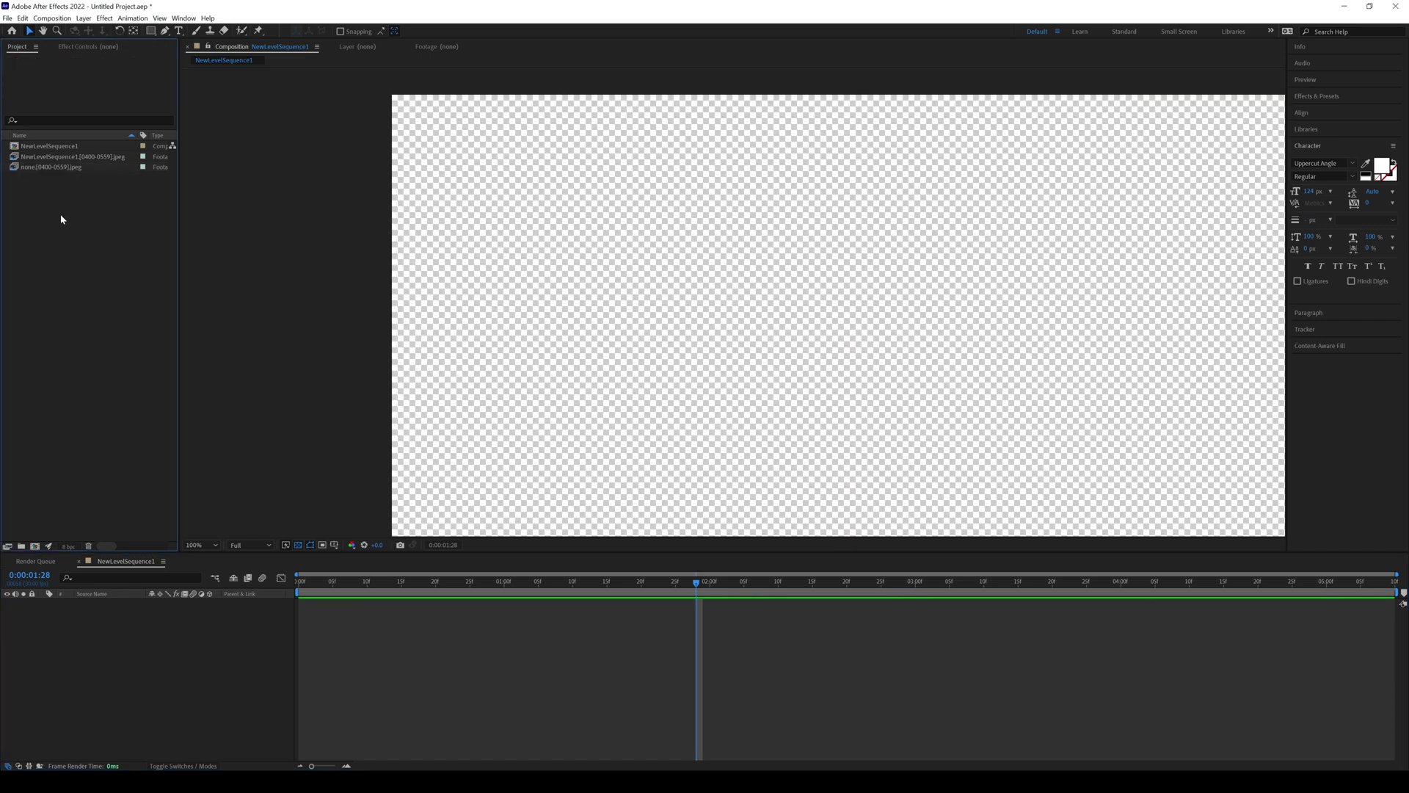
{"action": "double_click", "coordinate": [81, 205]}
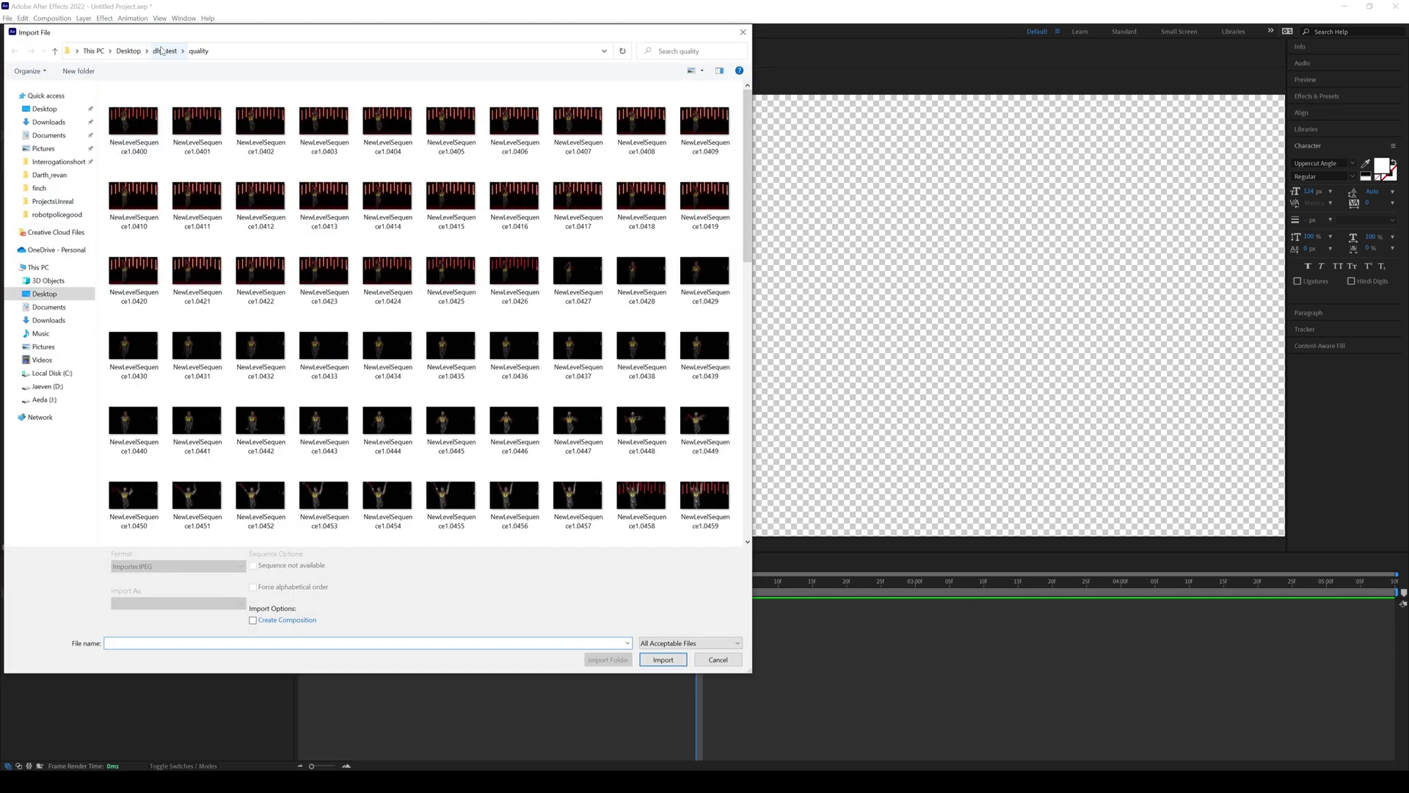
{"action": "left_click", "coordinate": [164, 51]}
{"action": "double_click", "coordinate": [136, 107]}
{"action": "double_click", "coordinate": [134, 111]}
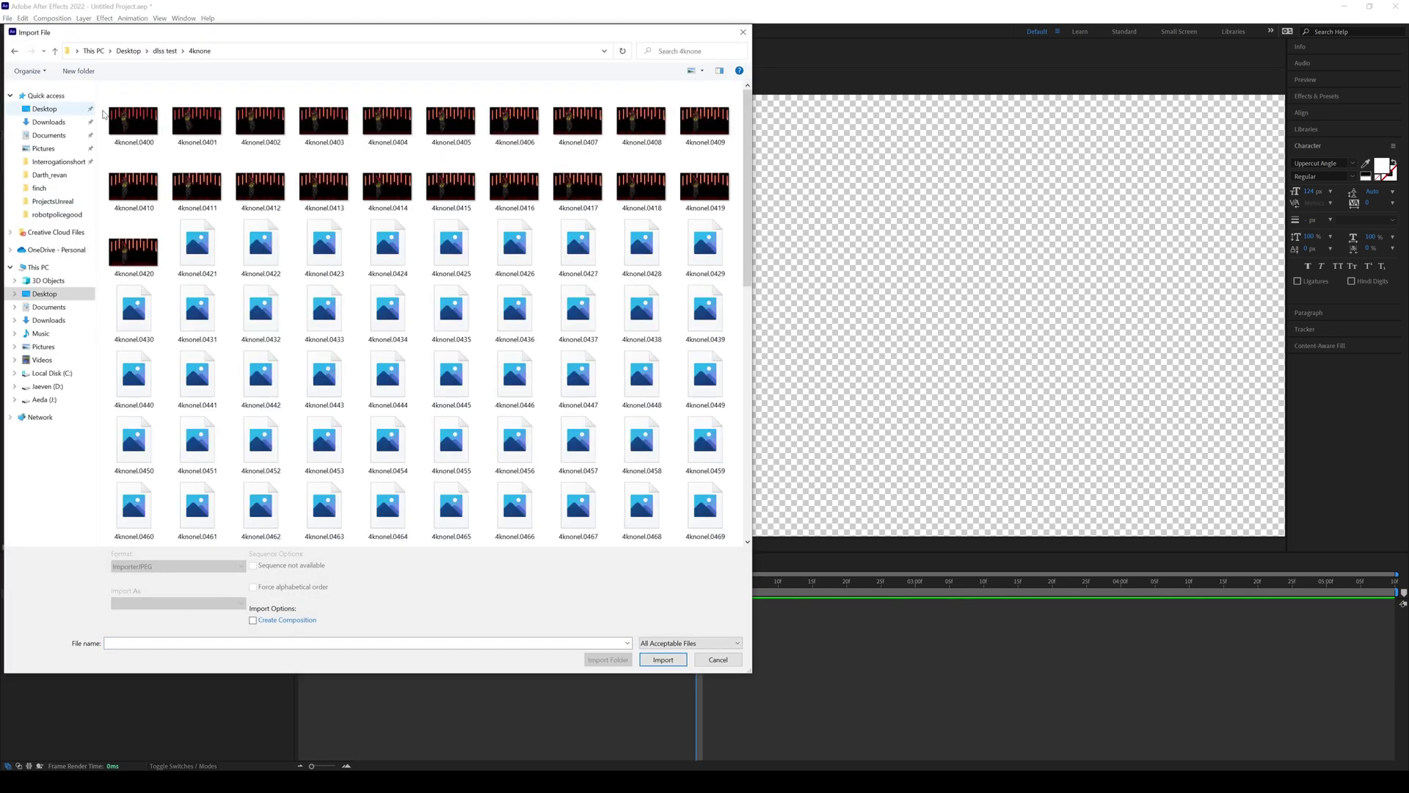
- Import the 4kqual frames from the 4kquality folder as a JPEG sequence
{"action": "double_click", "coordinate": [83, 228]}
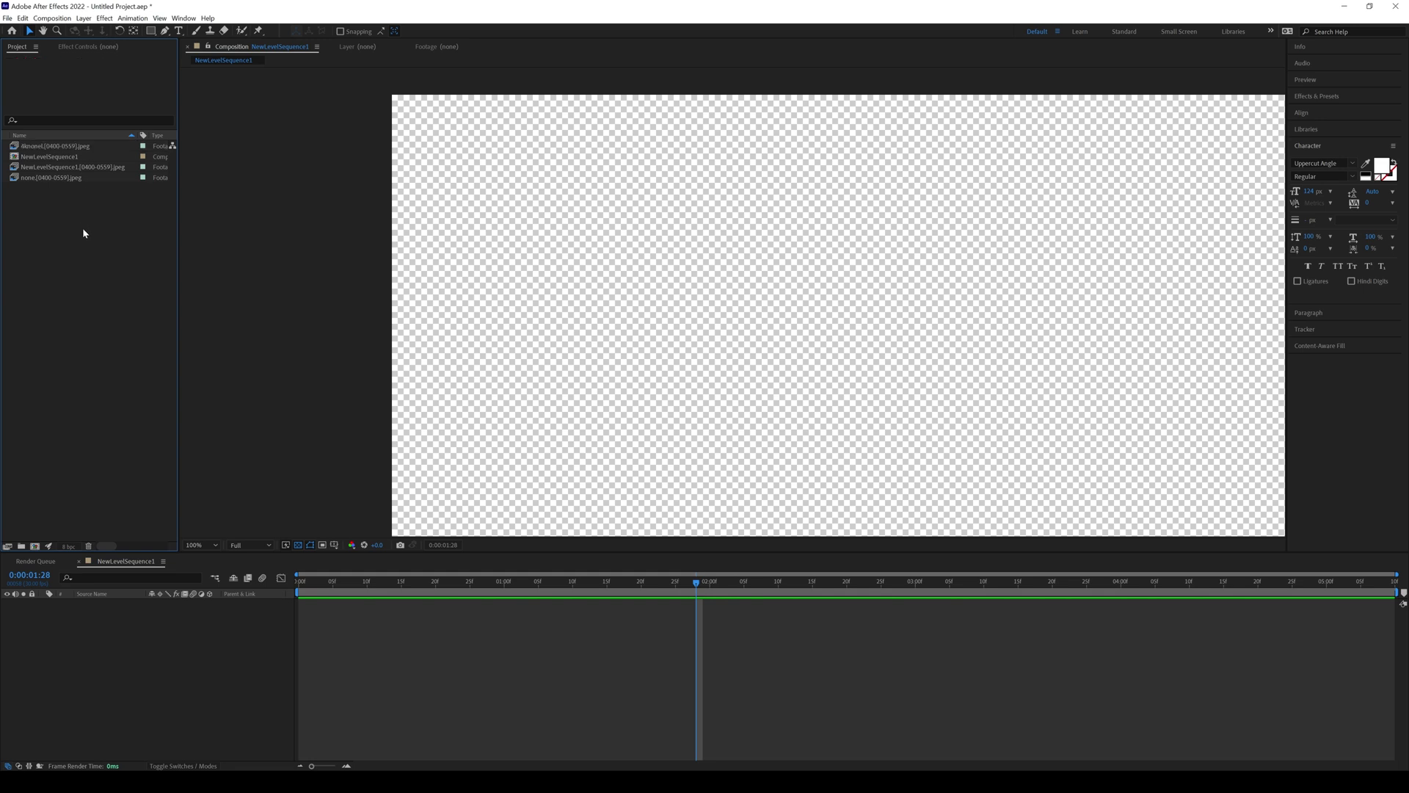
{"action": "left_click", "coordinate": [158, 53]}
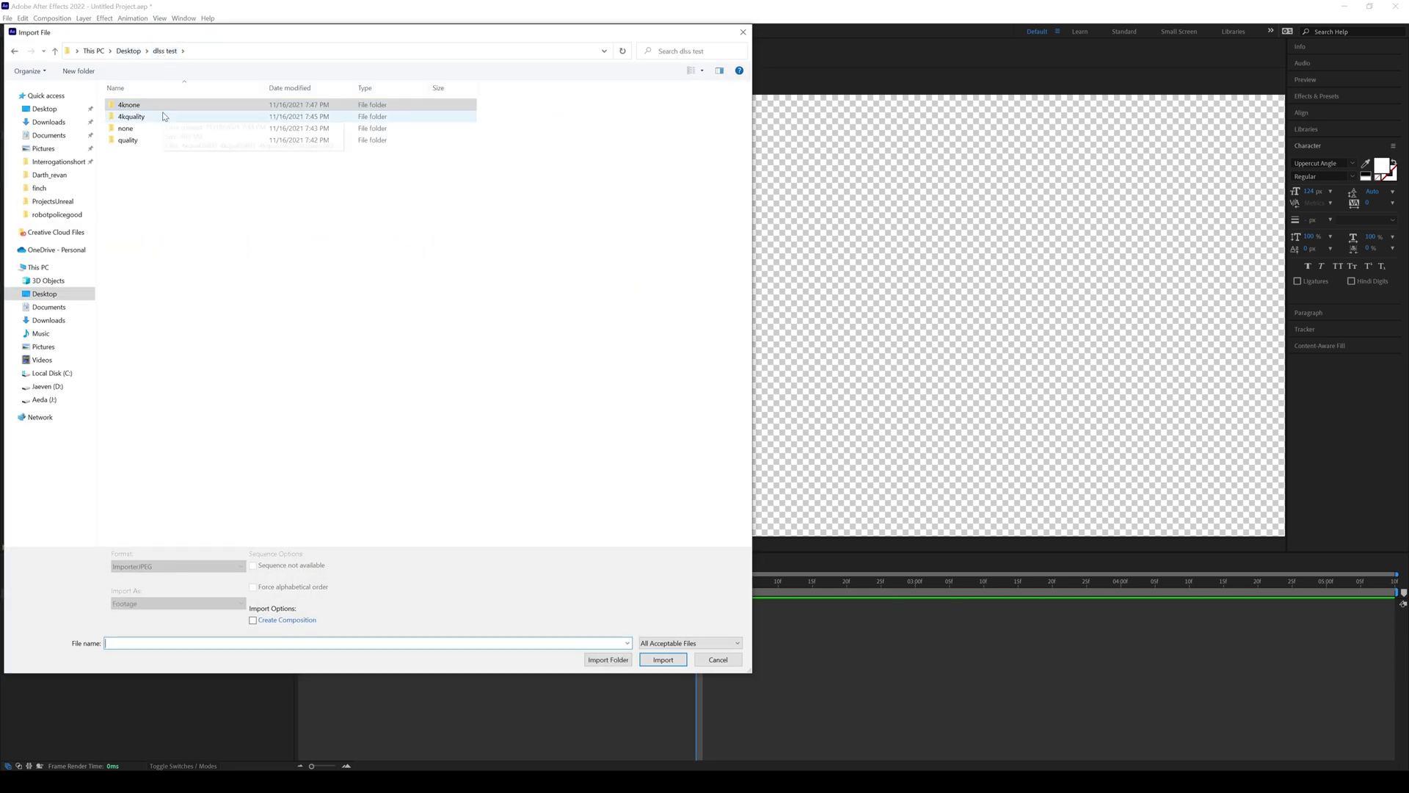
{"action": "double_click", "coordinate": [147, 114]}
{"action": "double_click", "coordinate": [136, 114]}
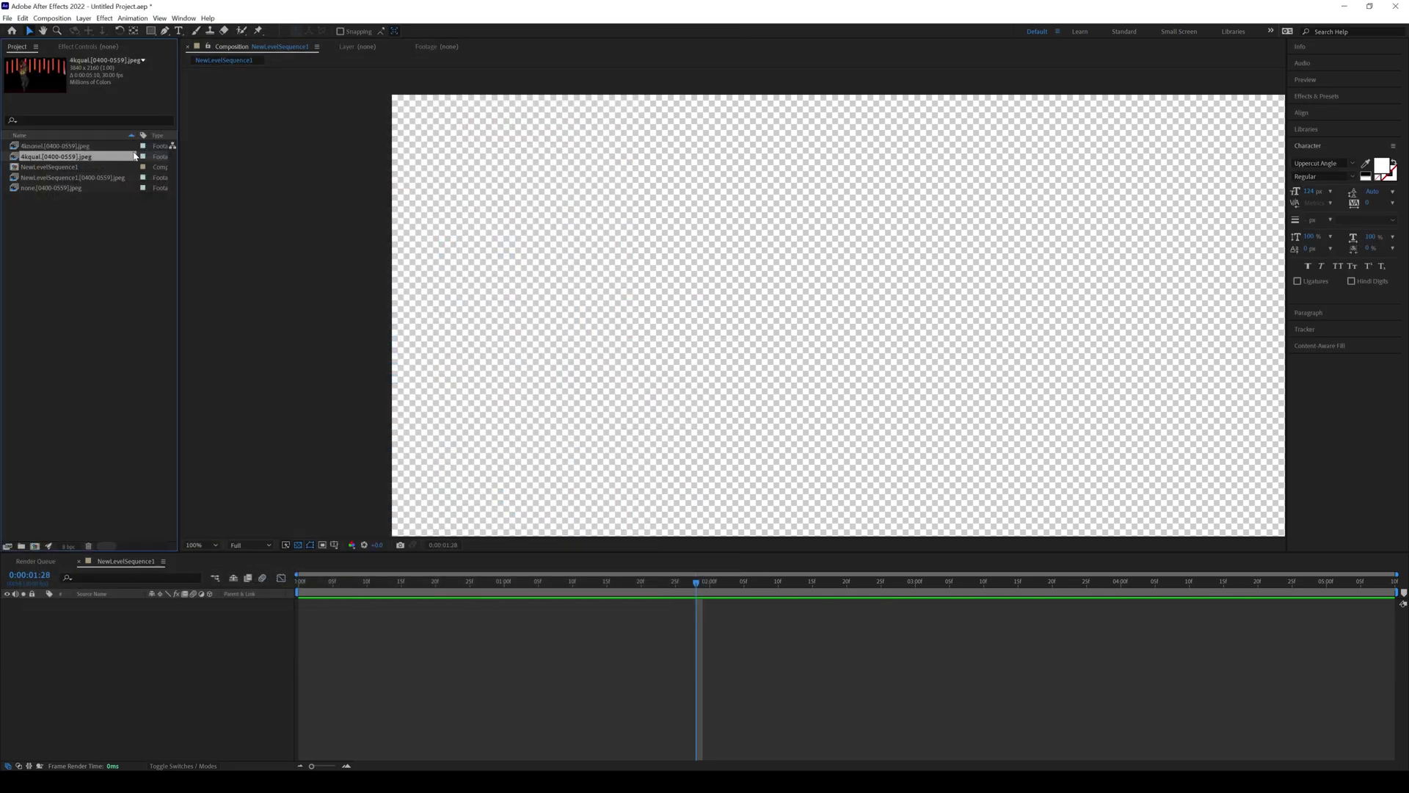
- Create a composition from the 4knonel sequence and move the playhead to 0:00:01:28
{"action": "left_click", "coordinate": [69, 146]}
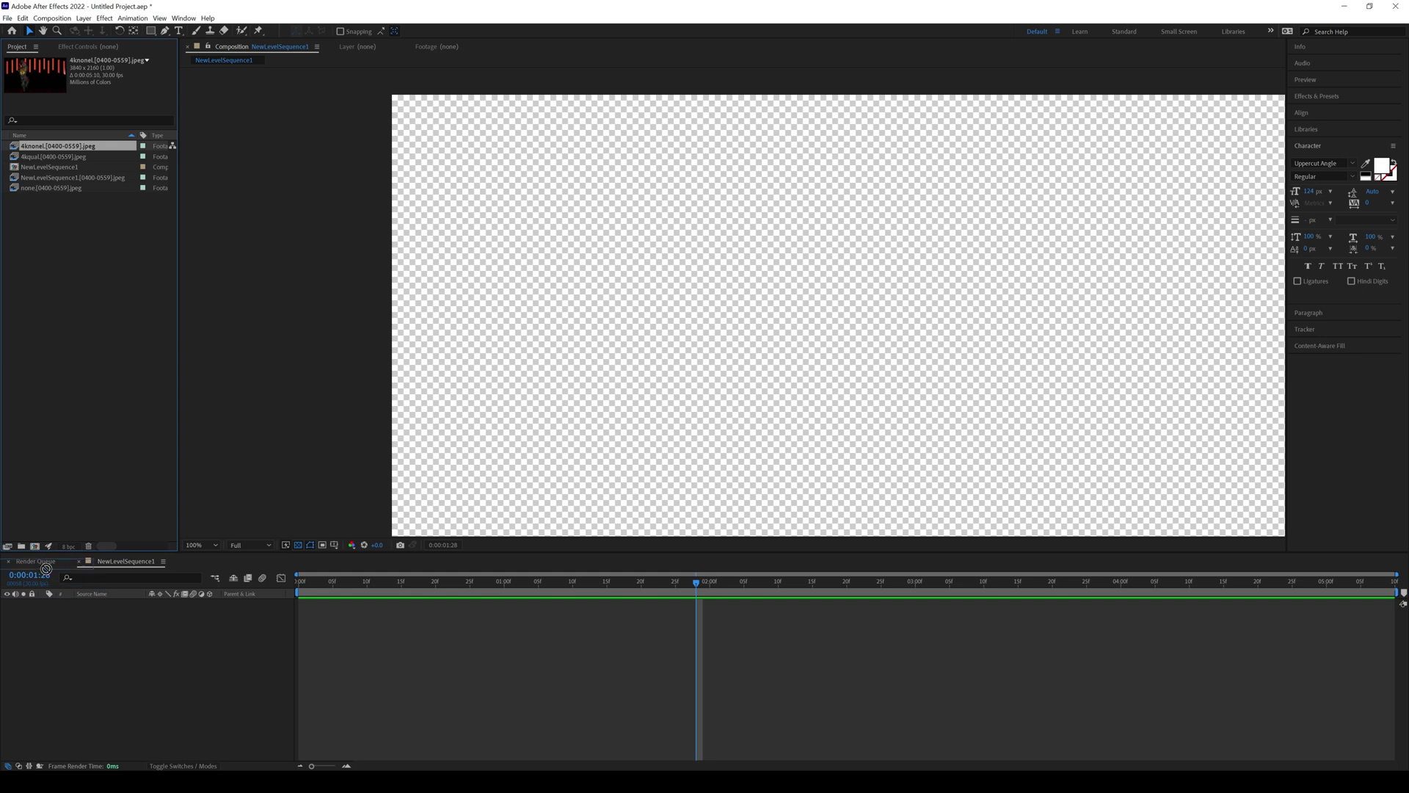
{"action": "left_click", "coordinate": [34, 547]}
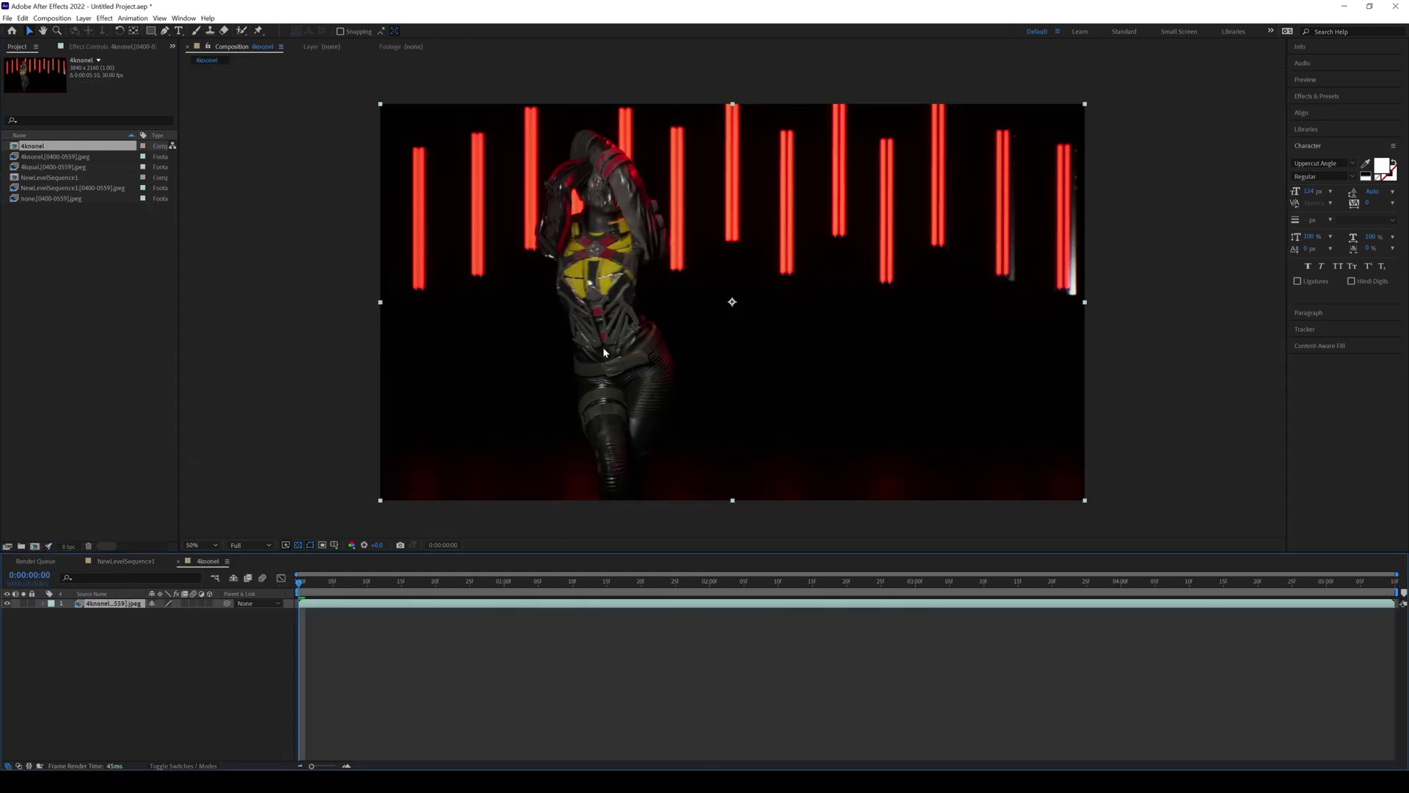
{"action": "left_click_drag", "start_coordinate": [589, 585], "coordinate": [699, 591]}
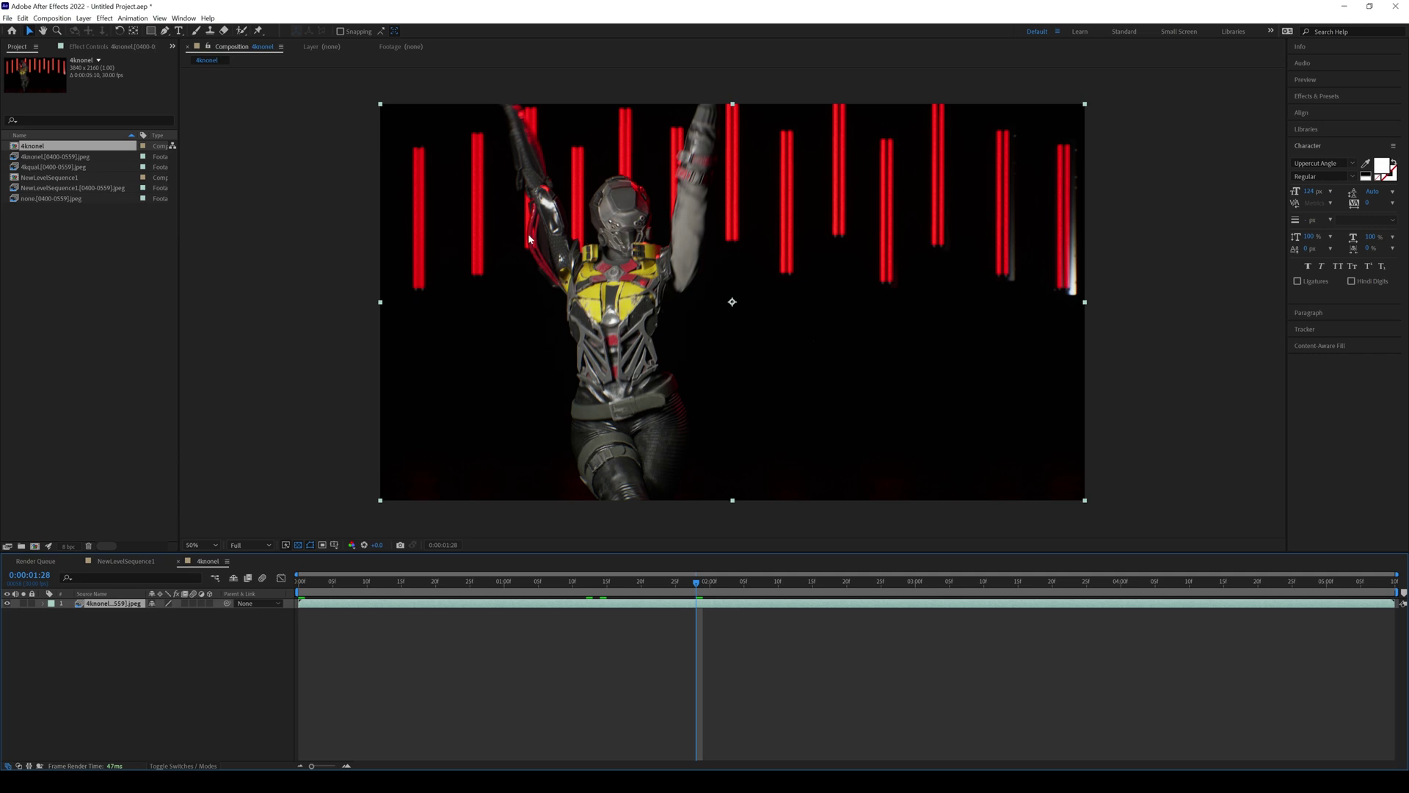
{"action": "key", "text": "slash"}
{"action": "scroll", "coordinate": [552, 230], "scroll_direction": "down", "scroll_amount": 2}
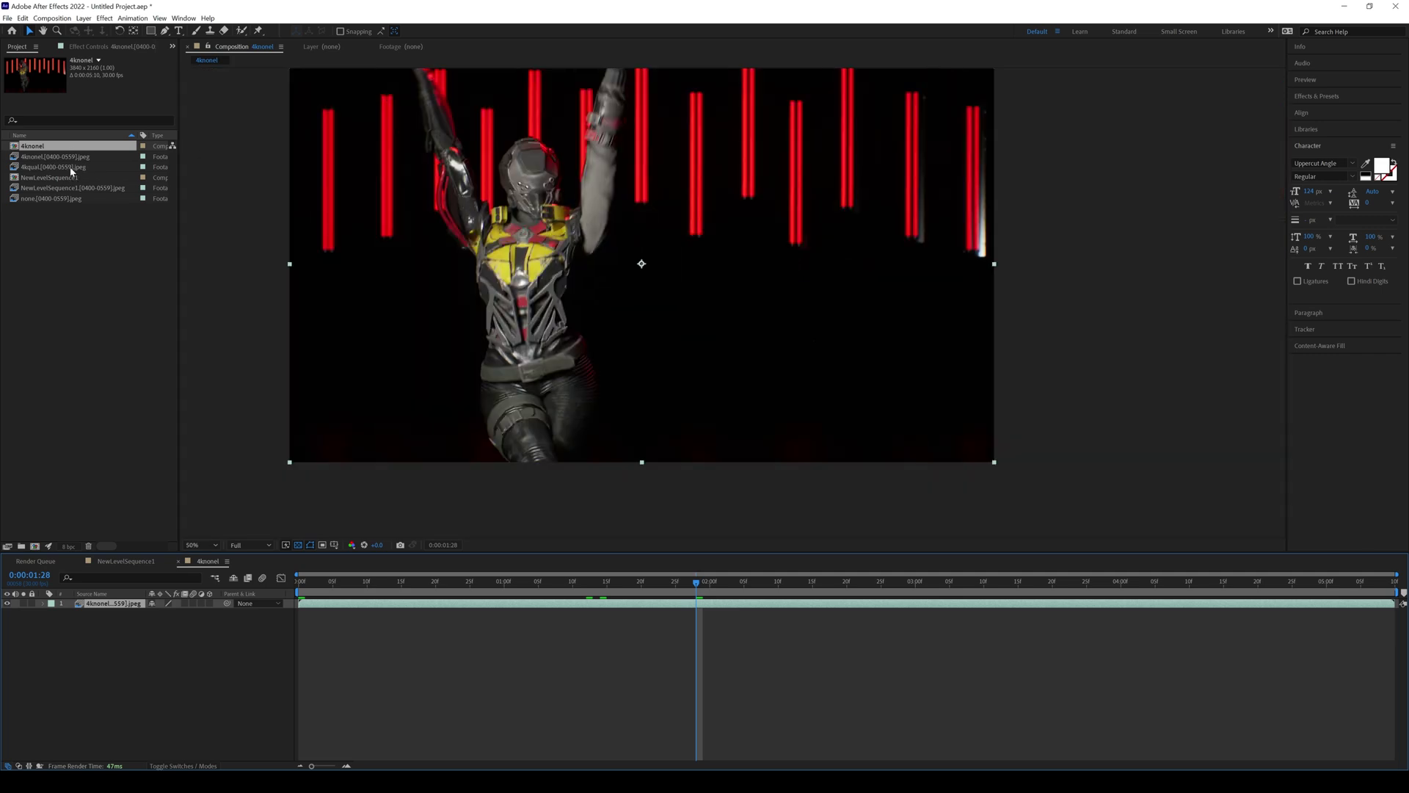
- Add the 4kqual sequence above the 4knonel layer and toggle its visibility to compare the two renders
{"action": "left_click_drag", "start_coordinate": [72, 171], "coordinate": [129, 605]}
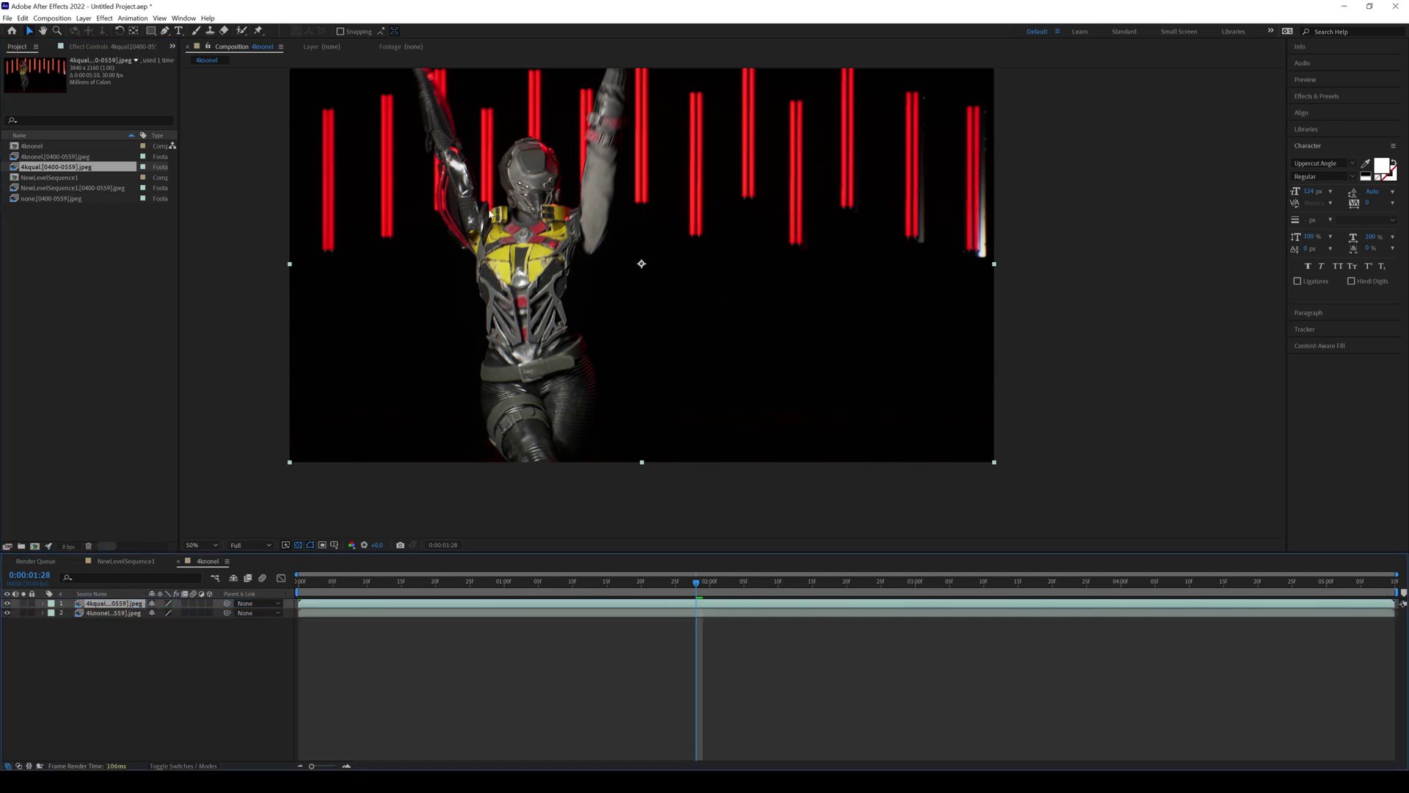
{"action": "scroll", "coordinate": [489, 212], "scroll_direction": "up", "scroll_amount": 2}
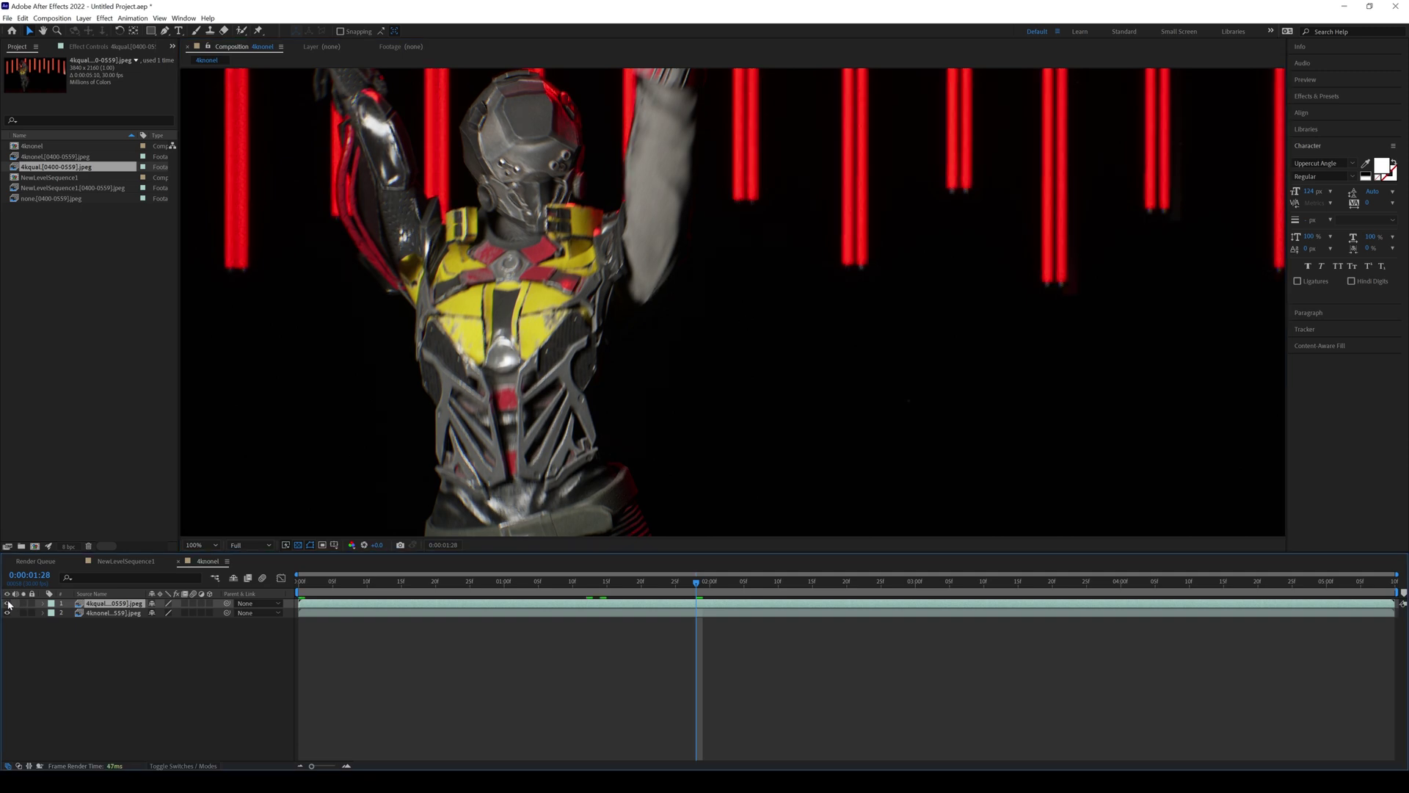
{"action": "left_click", "coordinate": [8, 604]}
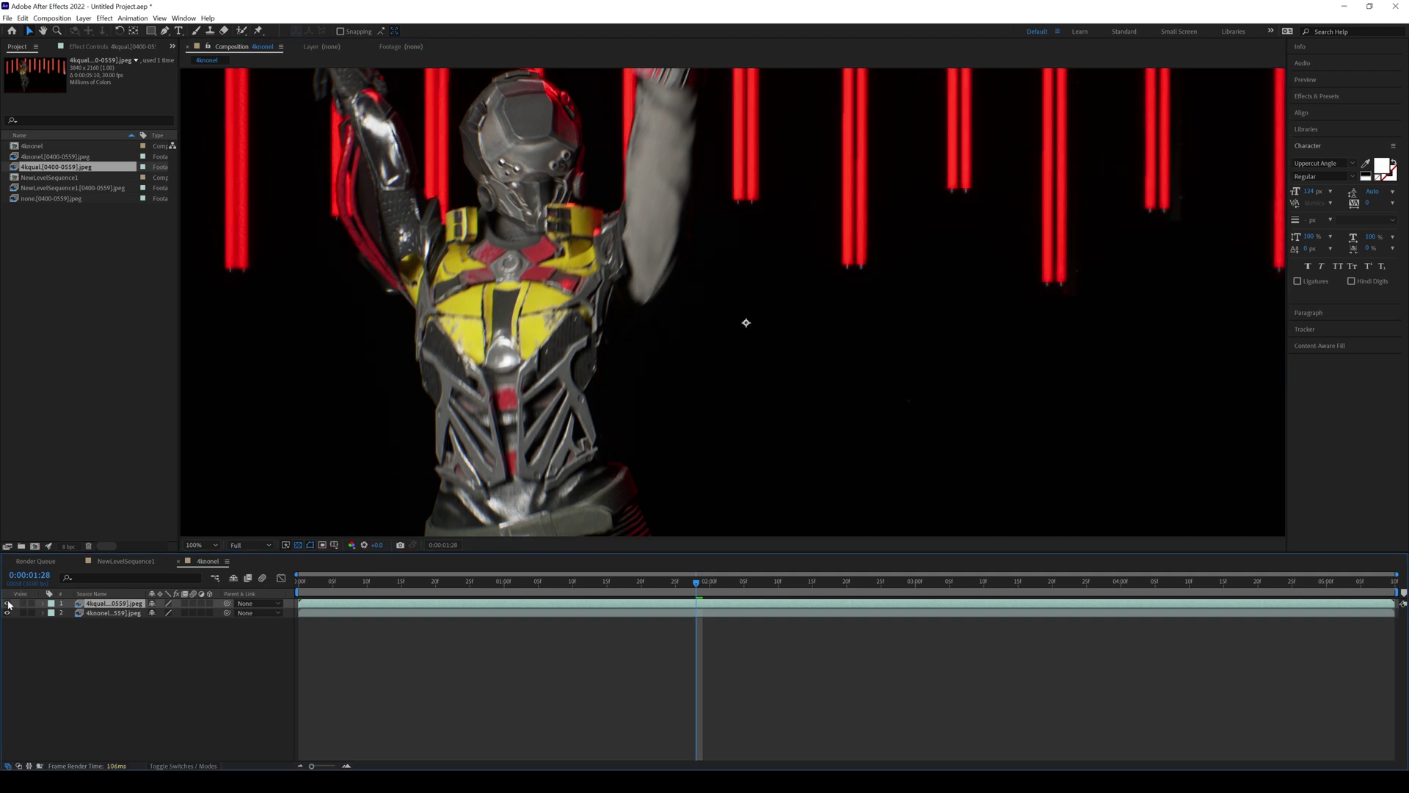
{"action": "scroll", "coordinate": [494, 380], "scroll_direction": "down", "scroll_amount": 2}
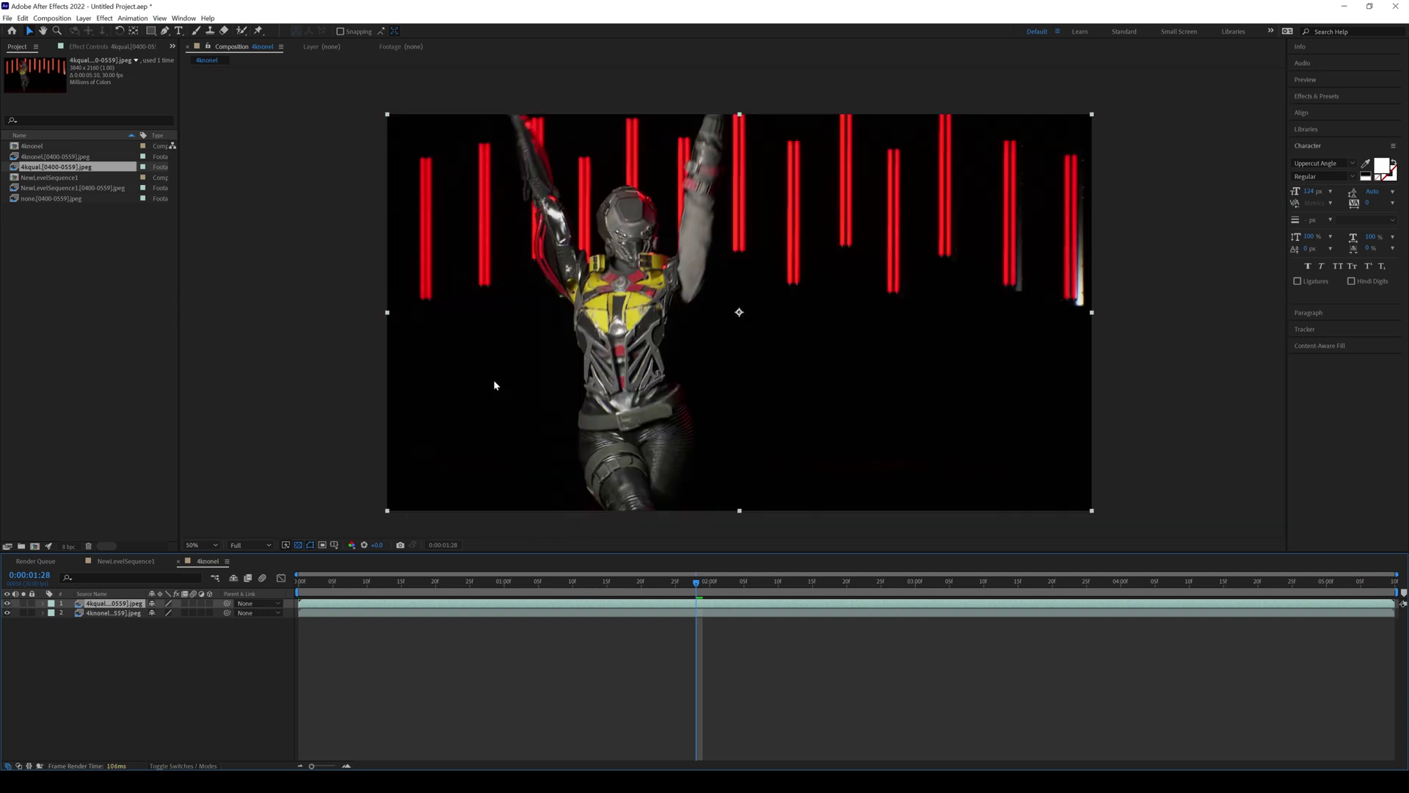
- Compare the full frame and a close-up of the character's helmet with the 4kqual layer shown and hidden
{"action": "left_click", "coordinate": [8, 604]}
{"action": "left_click", "coordinate": [8, 603]}
{"action": "left_click", "coordinate": [9, 604]}
{"action": "left_click", "coordinate": [8, 605]}
{"action": "scroll", "coordinate": [742, 338], "scroll_direction": "up", "scroll_amount": 3}
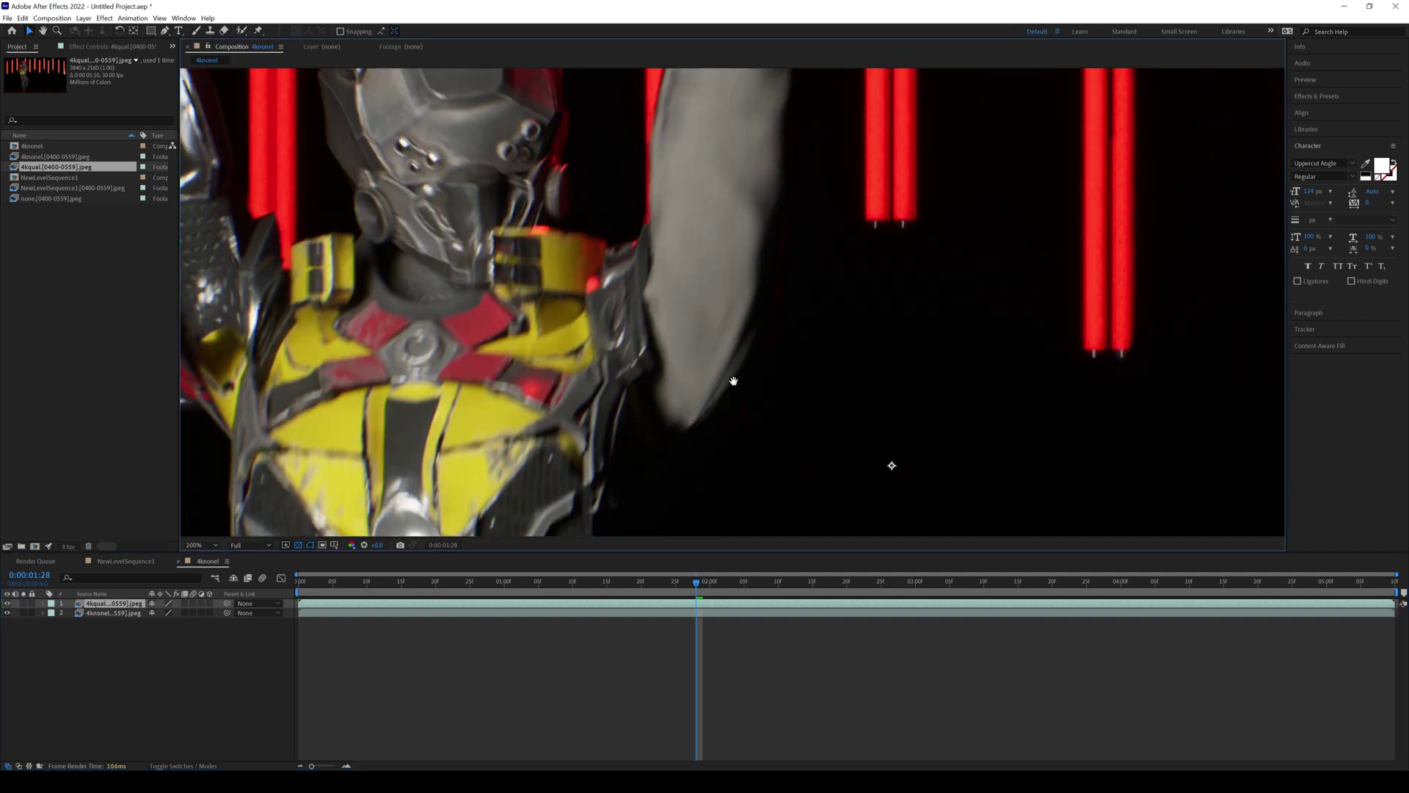
{"action": "middle_click_drag", "start_coordinate": [734, 381], "coordinate": [973, 578]}
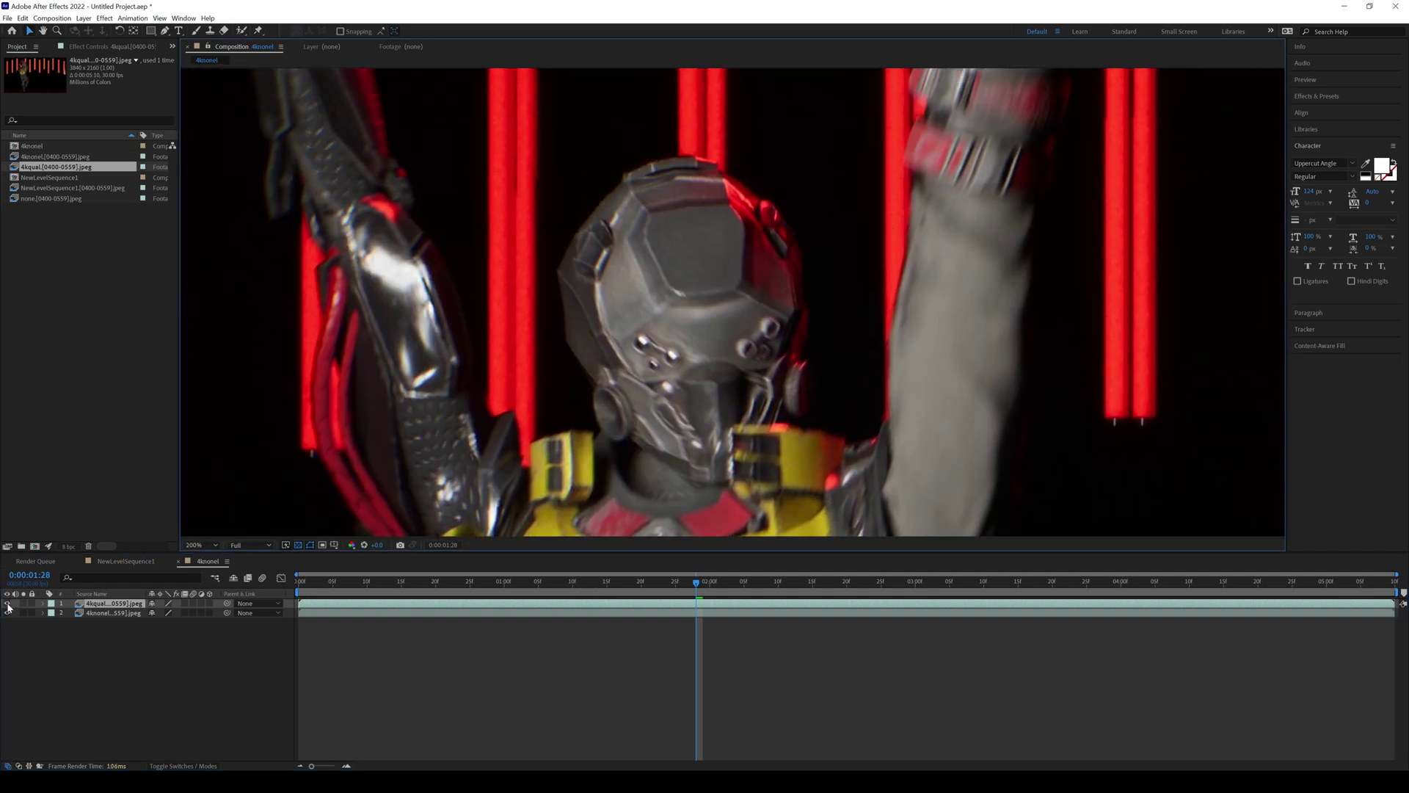
{"action": "left_click", "coordinate": [9, 604]}
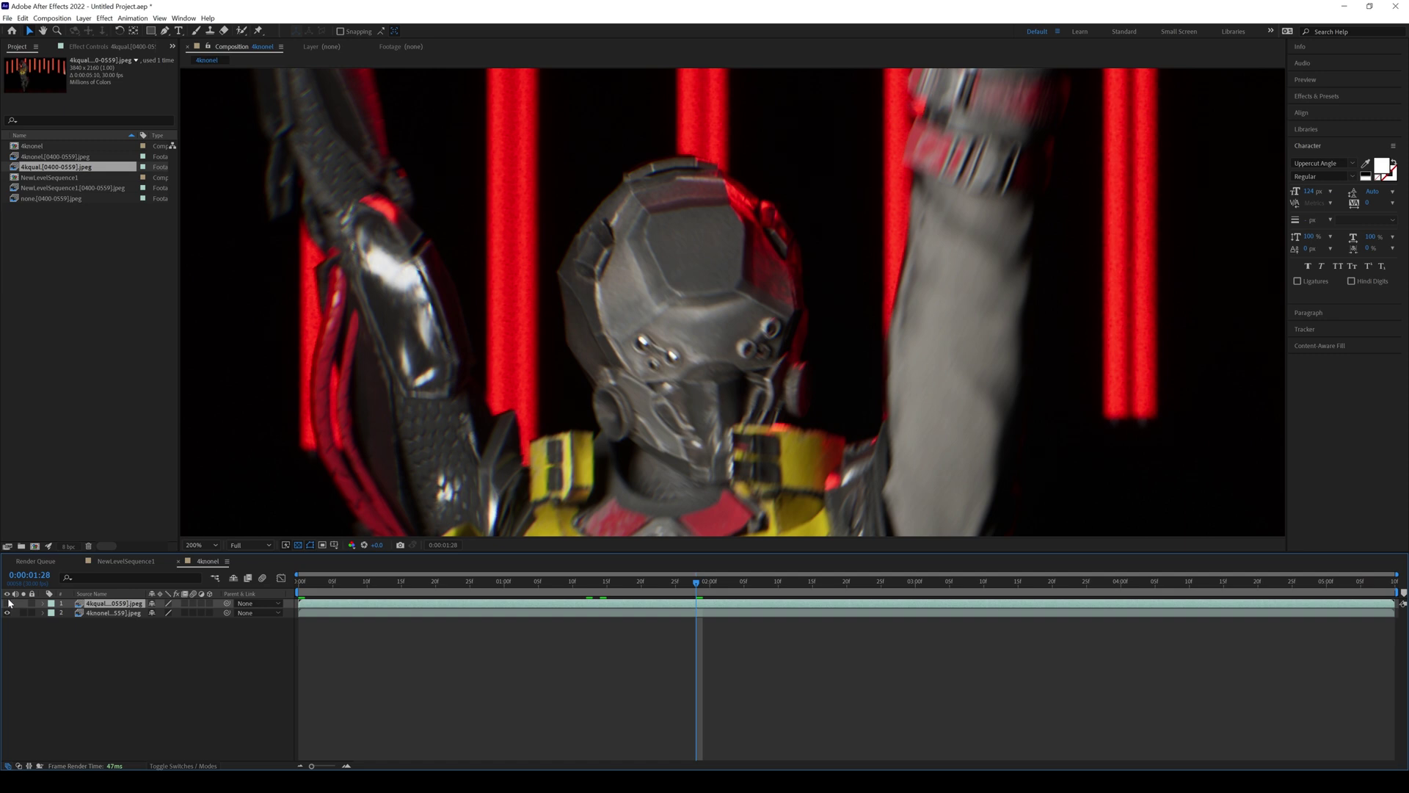
{"action": "left_click", "coordinate": [9, 603]}
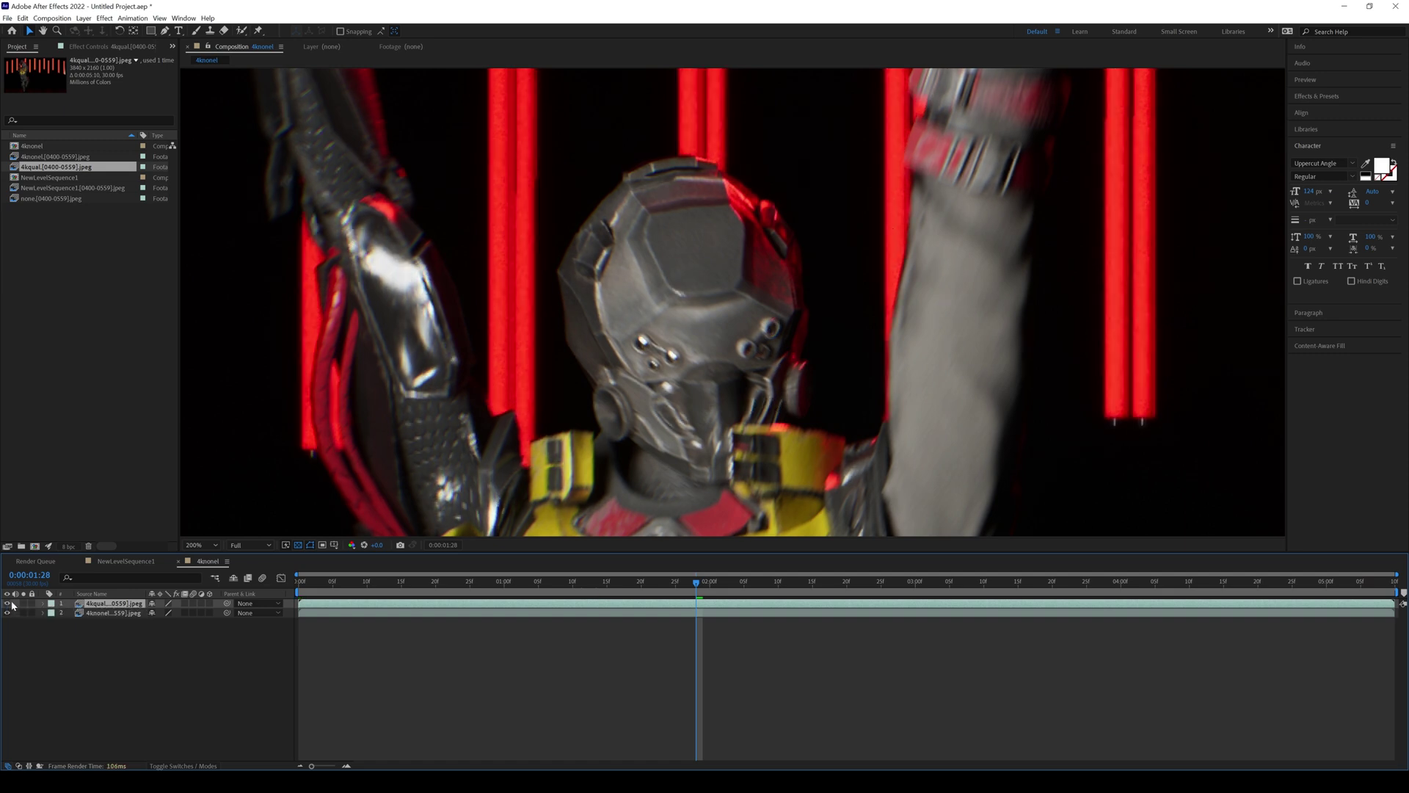
- Scrub through the composition from 0:00:01:09 onward and stop at 0:00:02:16 with the full frame in view
{"action": "scroll", "coordinate": [837, 431], "scroll_direction": "down", "scroll_amount": 6}
{"action": "scroll", "coordinate": [836, 426], "scroll_direction": "up", "scroll_amount": 2}
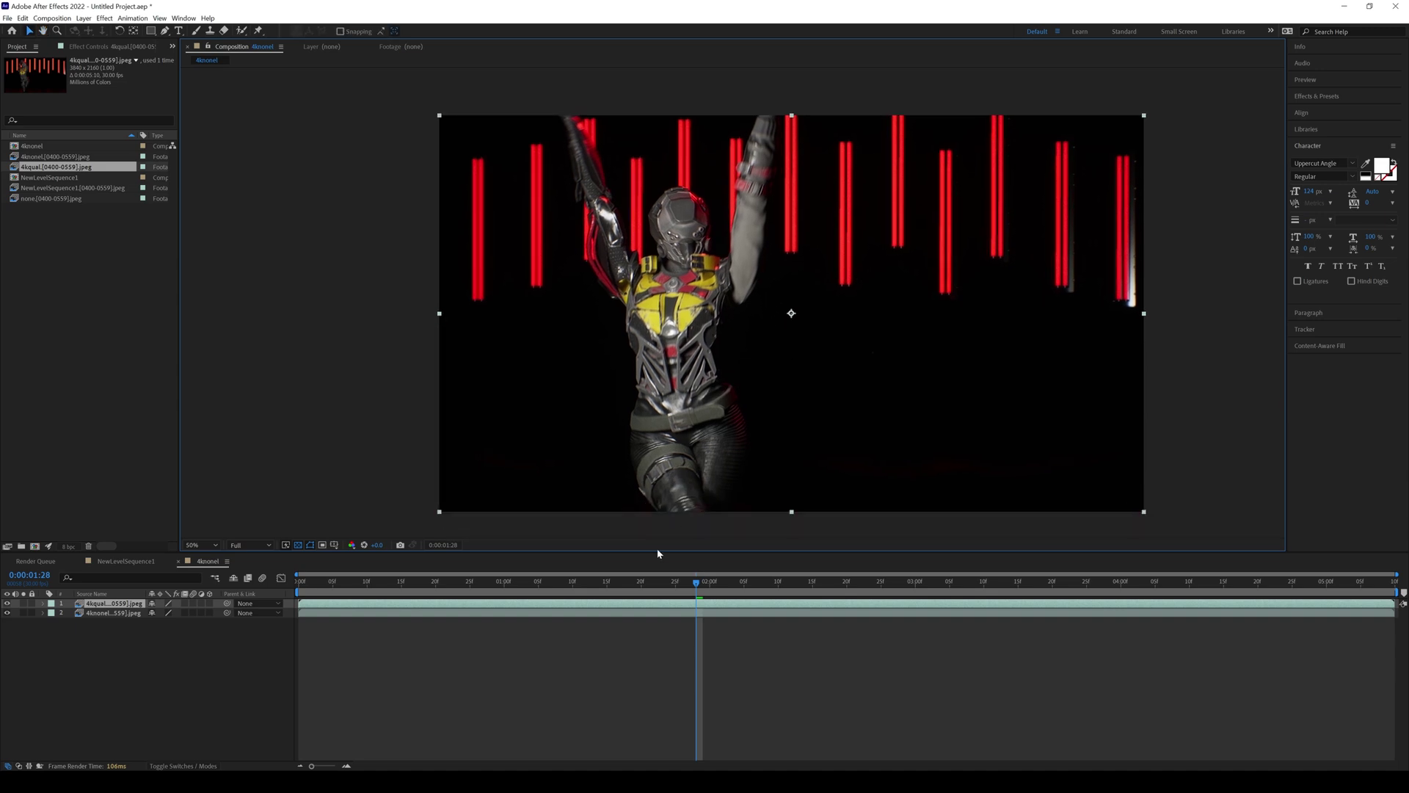
{"action": "left_click", "coordinate": [649, 585]}
{"action": "left_click_drag", "start_coordinate": [675, 585], "coordinate": [716, 585]}
{"action": "left_click", "coordinate": [697, 585]}
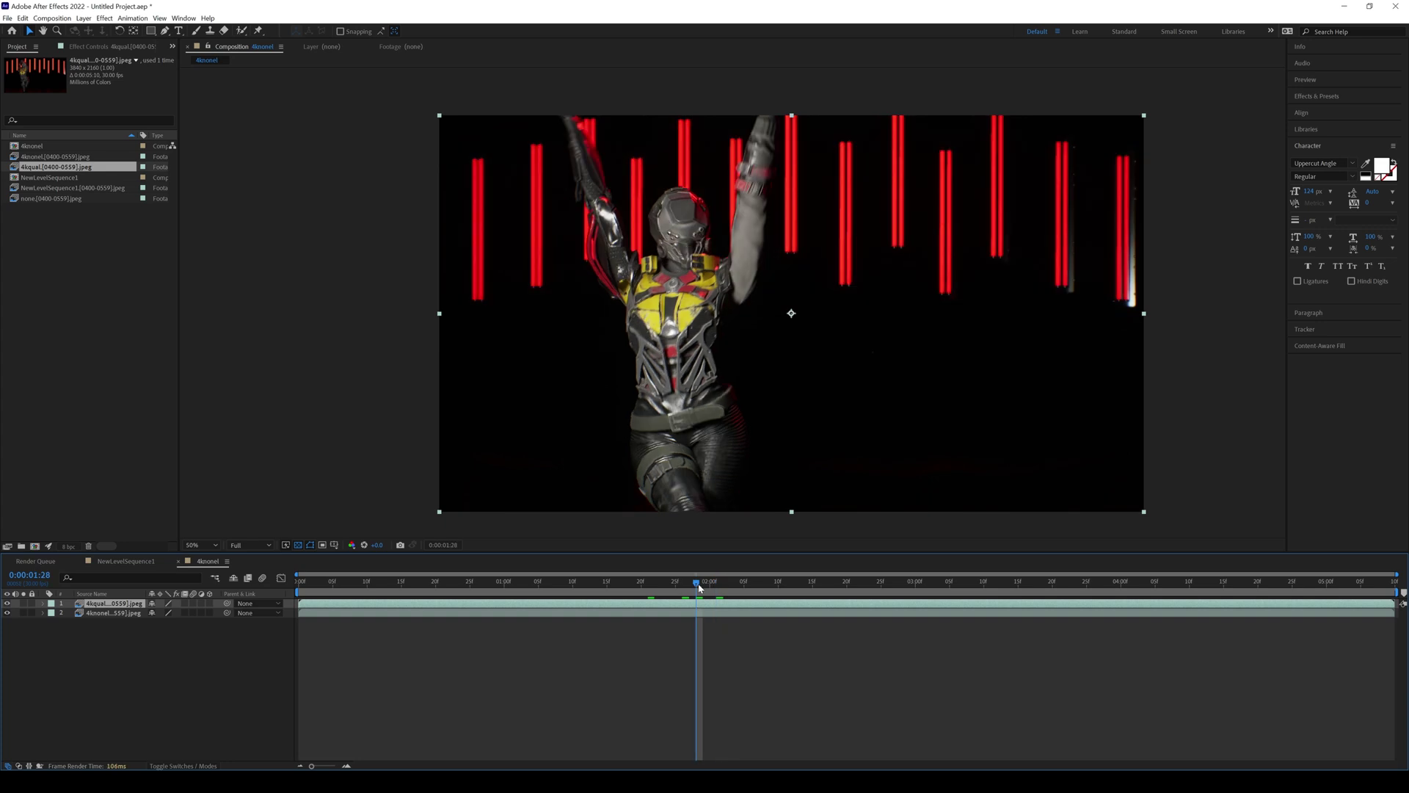
{"action": "left_click", "coordinate": [567, 585]}
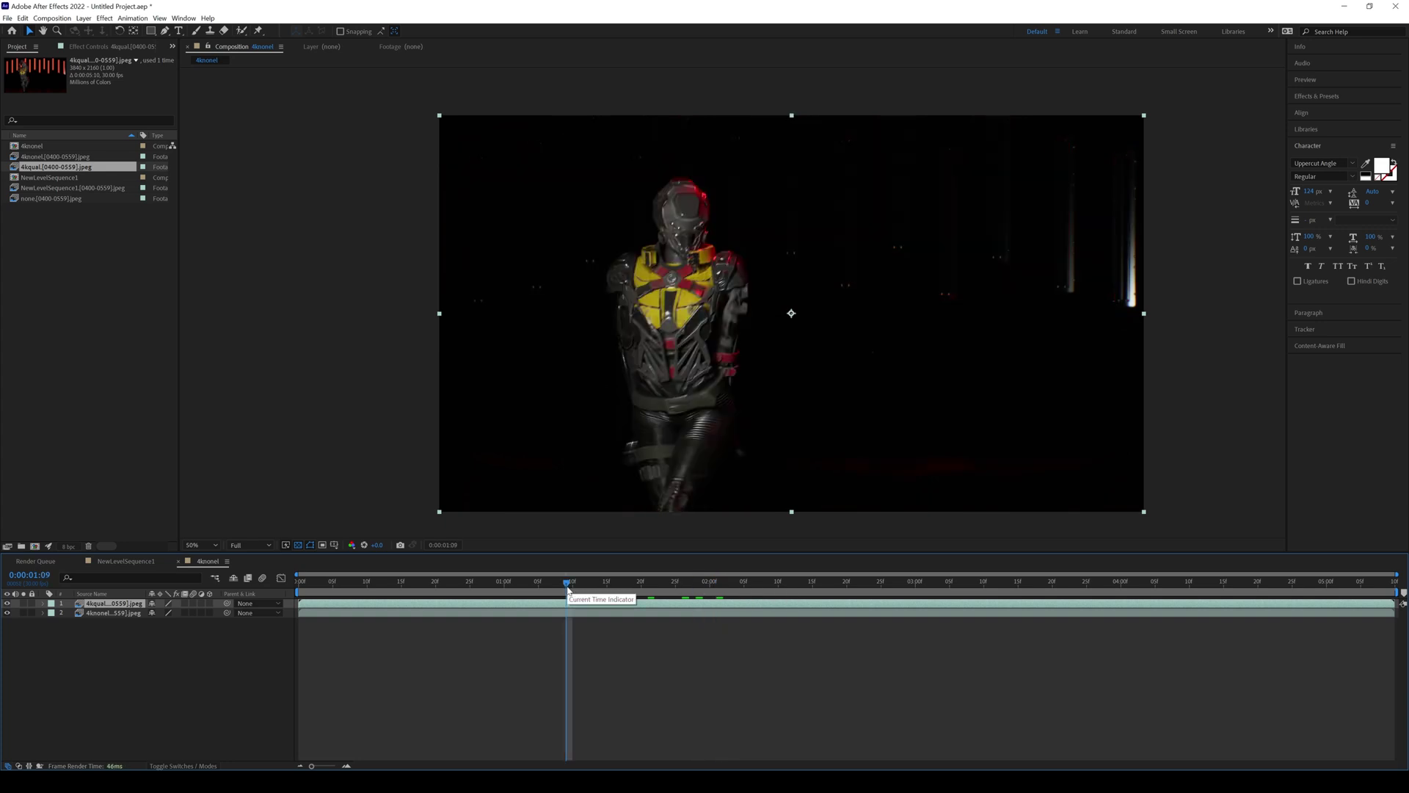
{"action": "left_click_drag", "start_coordinate": [585, 588], "coordinate": [708, 592]}
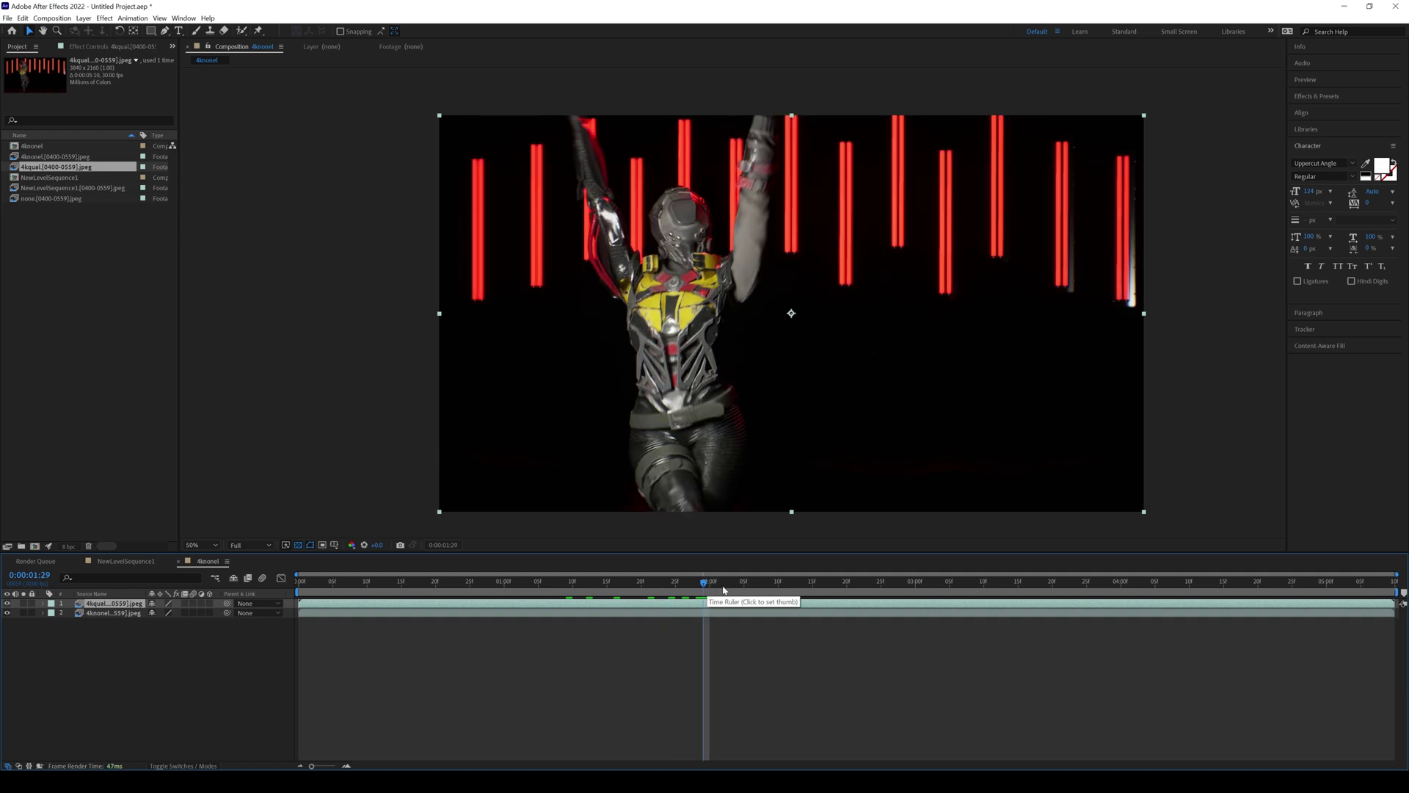
{"action": "left_click", "coordinate": [724, 588]}
{"action": "left_click", "coordinate": [774, 593]}
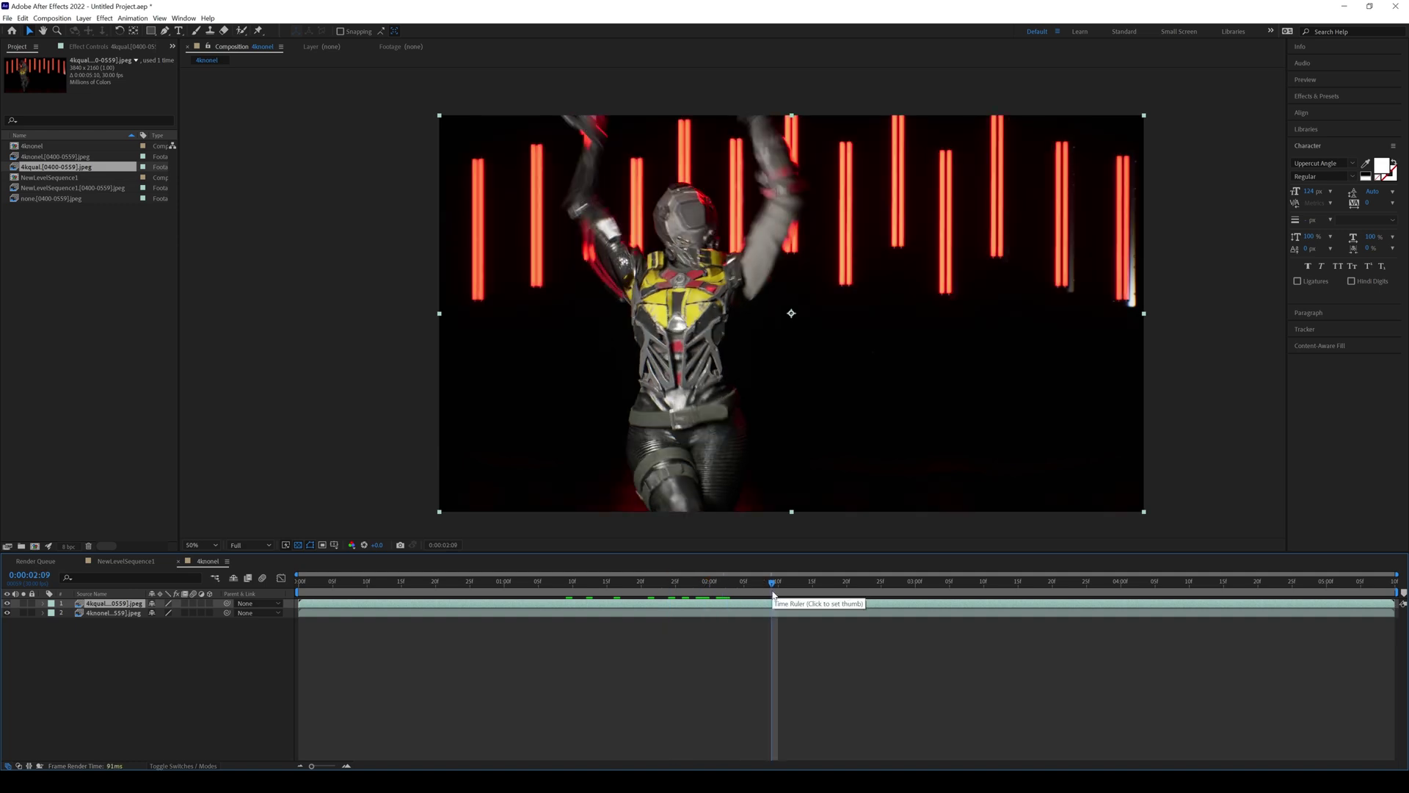
{"action": "left_click", "coordinate": [788, 593]}
{"action": "left_click", "coordinate": [808, 595]}
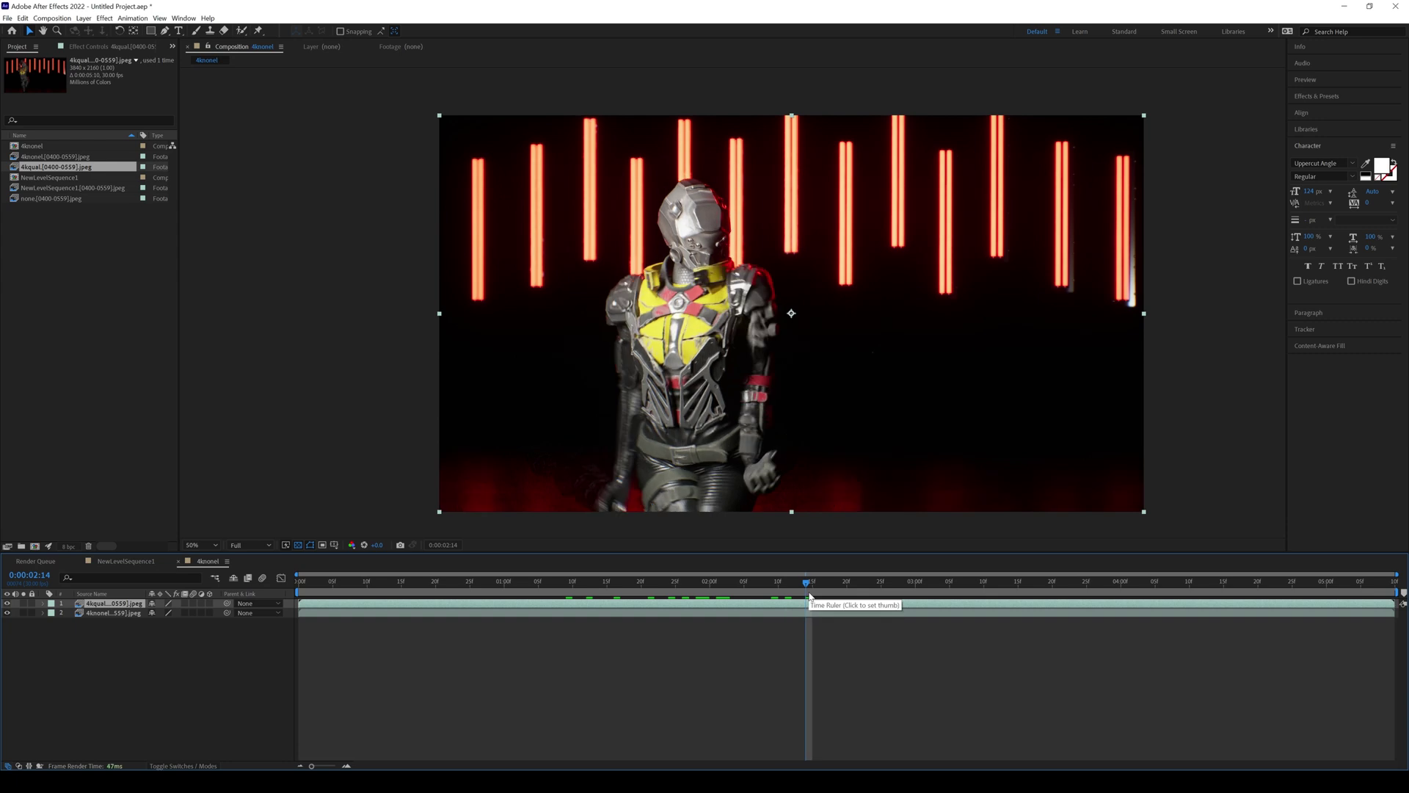
{"action": "left_click", "coordinate": [820, 596]}
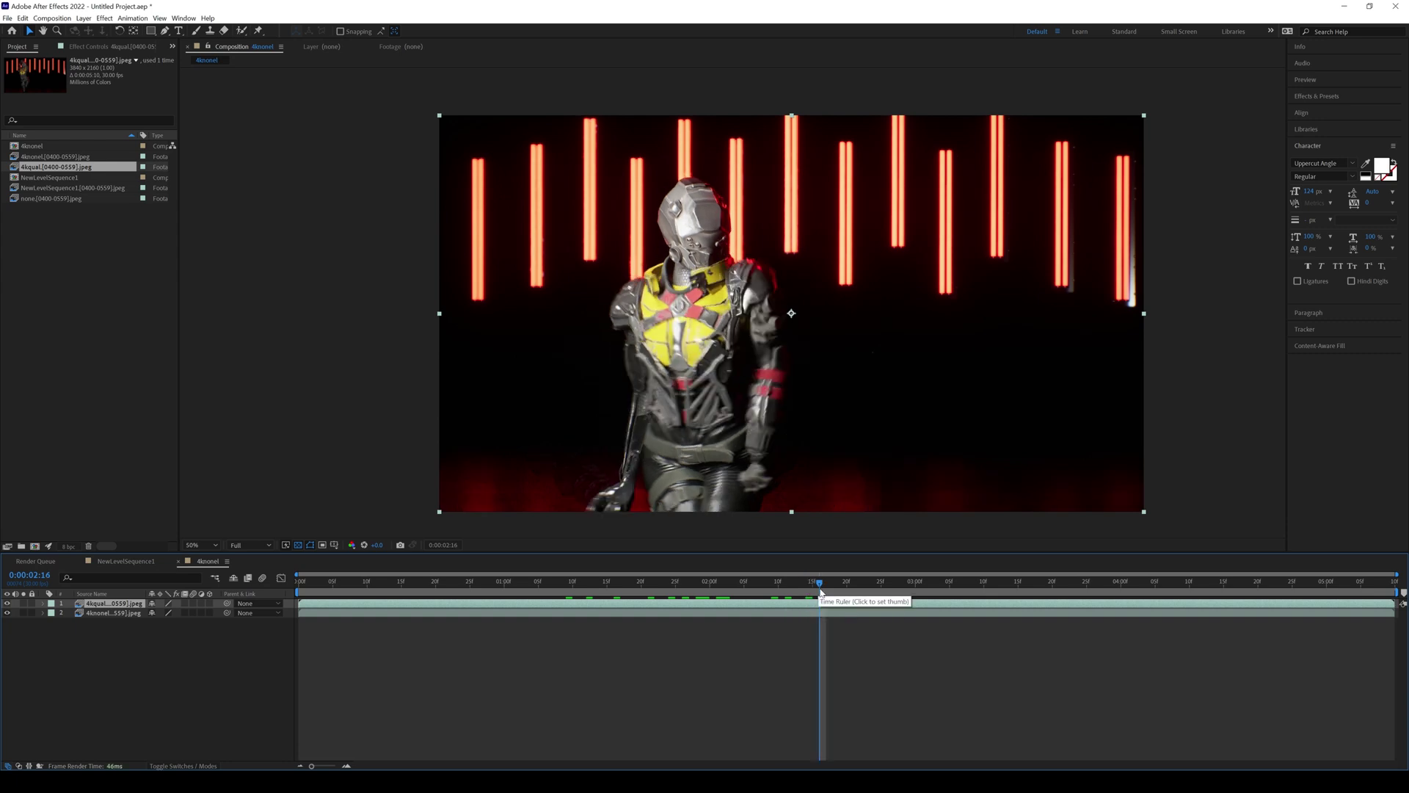
- Compare the frame at 0:00:02:16 with the 4kqual layer shown and hidden, and move the playhead to 0:00:02:18
{"action": "left_click", "coordinate": [7, 603]}
{"action": "left_click", "coordinate": [7, 604]}
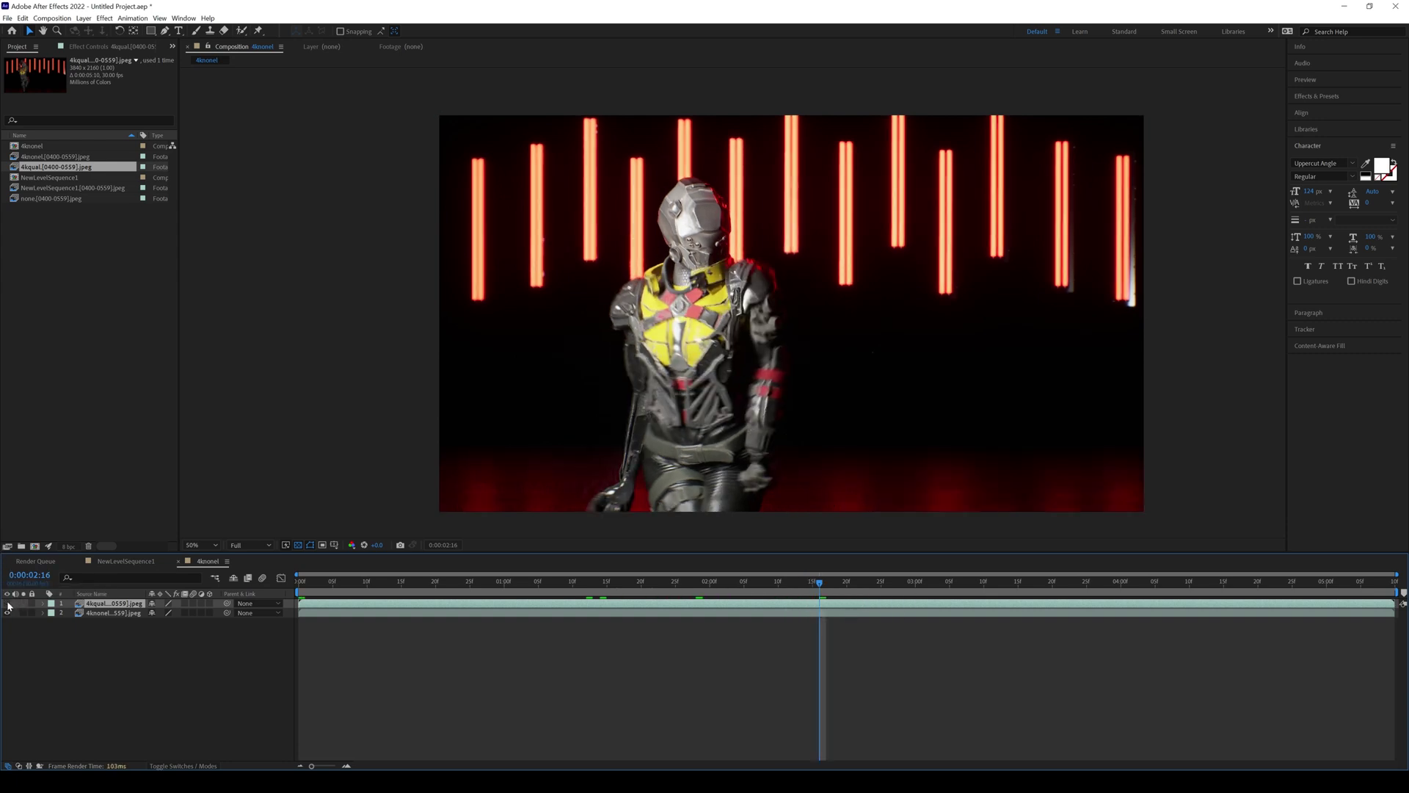
{"action": "left_click", "coordinate": [7, 603]}
{"action": "left_click", "coordinate": [7, 603]}
{"action": "left_click", "coordinate": [7, 603]}
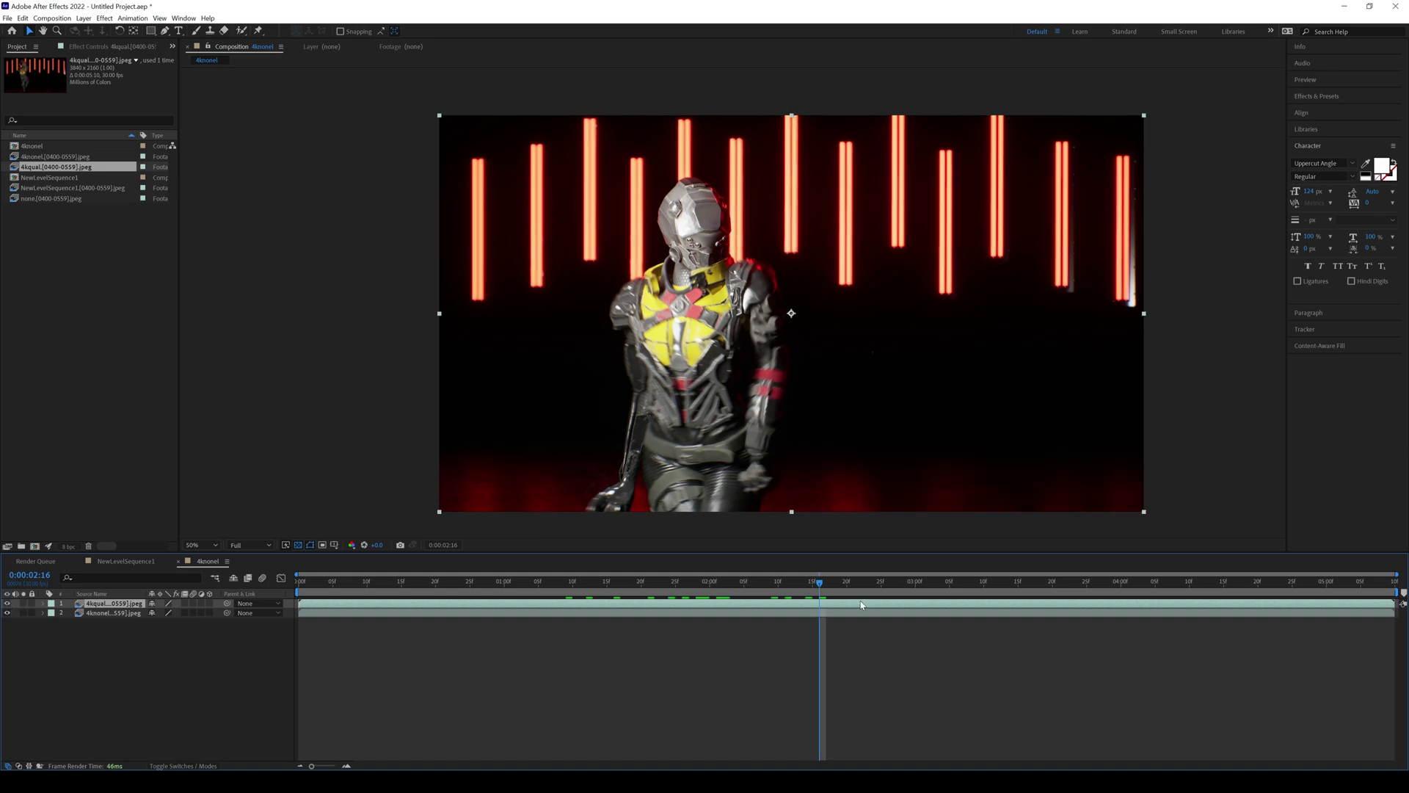
{"action": "left_click", "coordinate": [835, 585]}
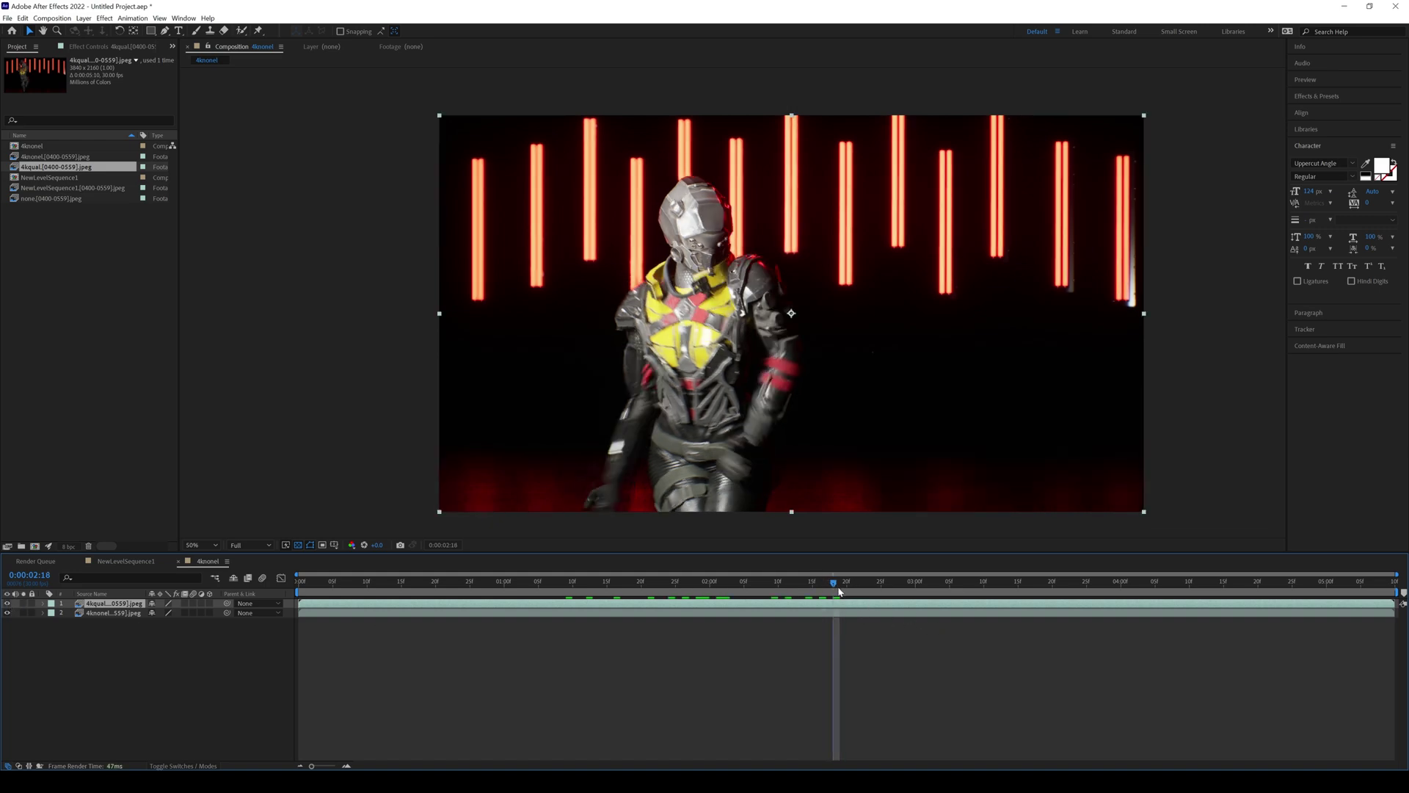